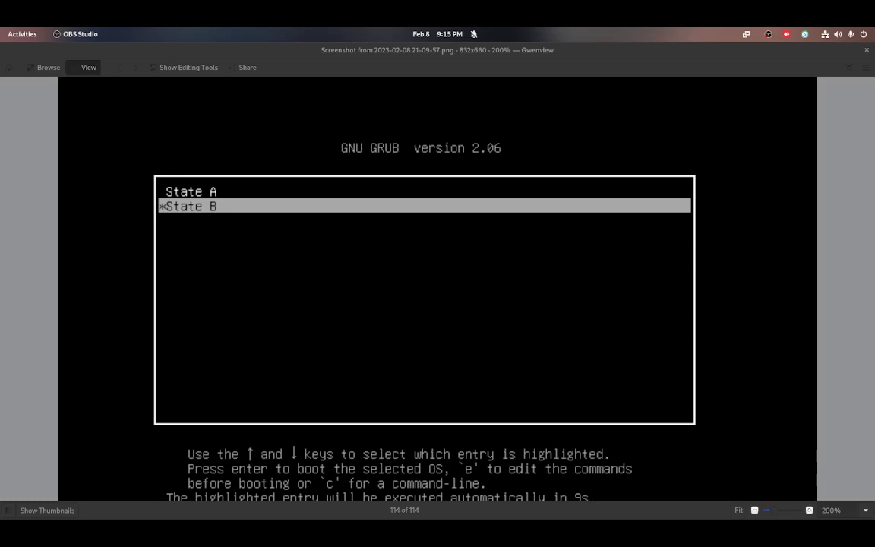
- Switch to the VanillaOS-22 virtual machine and accept the dark color scheme plus the Flatpak and AppImage package managers
key(alt+Tab)
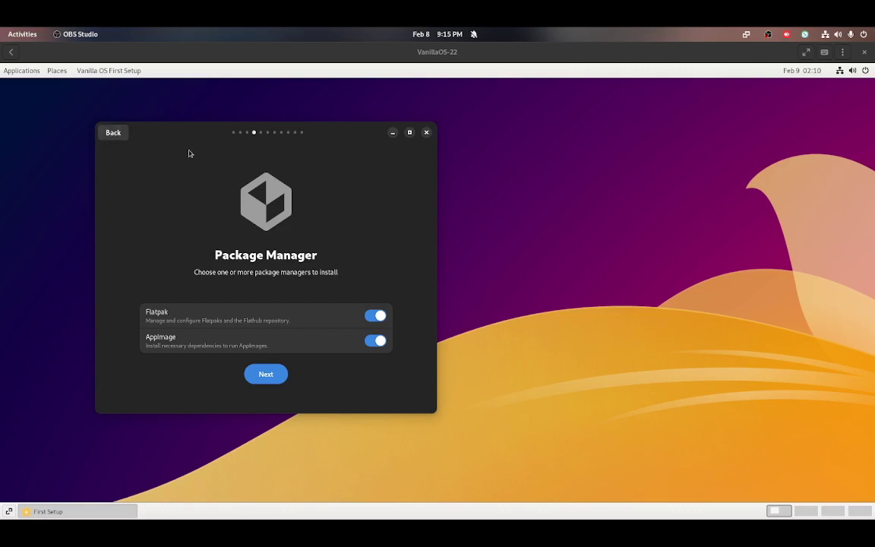
click(110, 134)
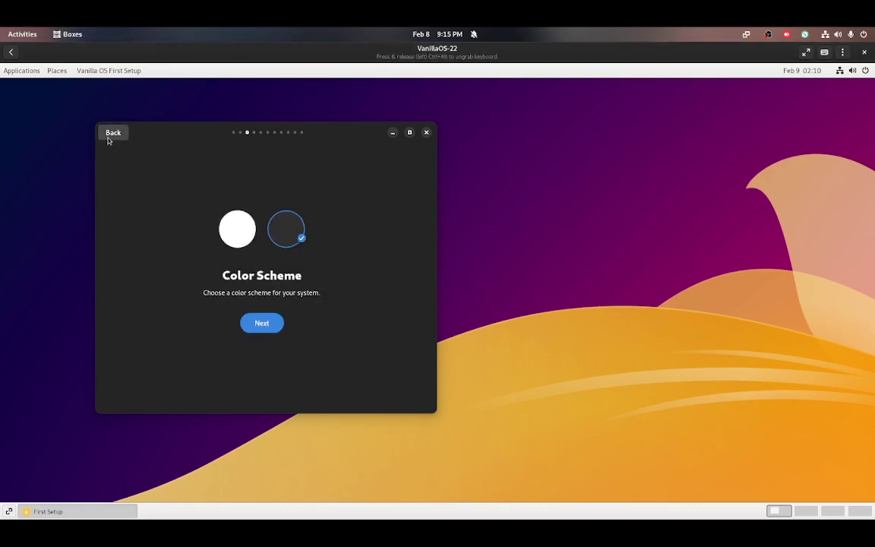
click(282, 323)
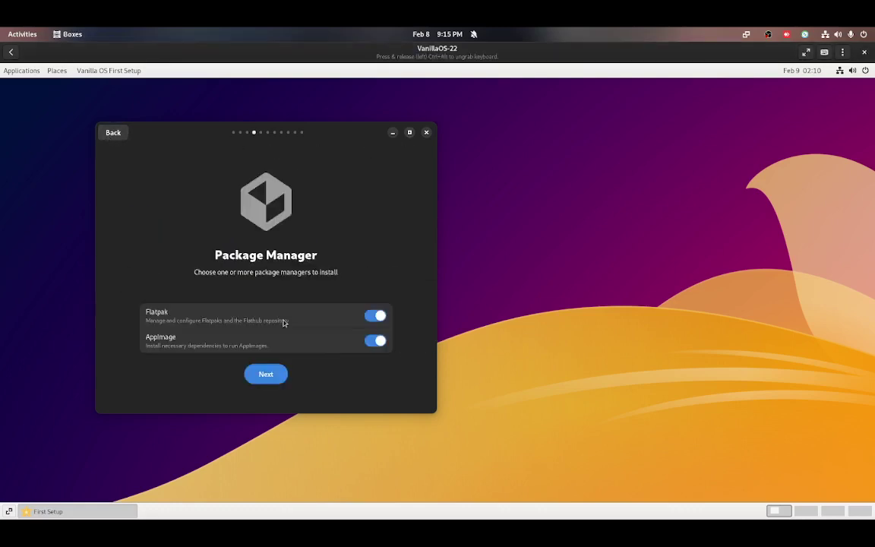
click(268, 375)
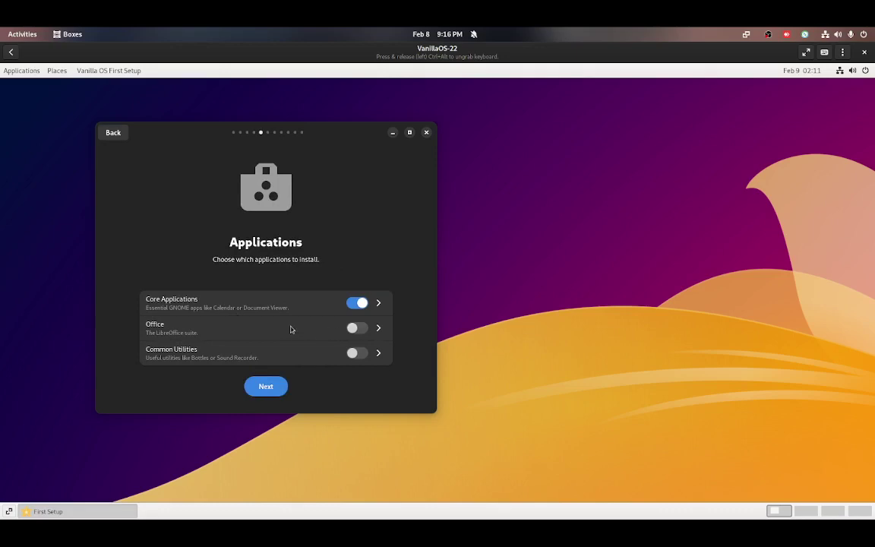
- Enable the Common Utilities application group and review its application list without changing the individual selections
click(354, 353)
click(379, 353)
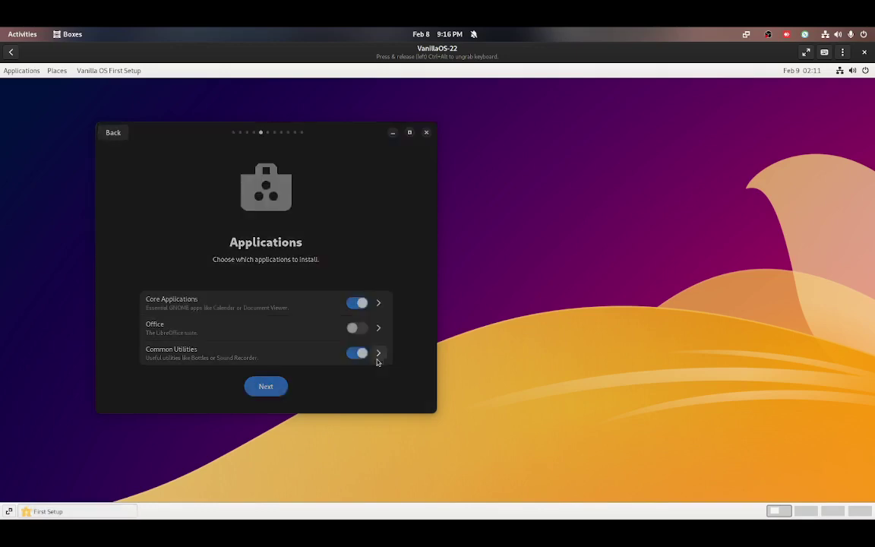
scroll(307, 282, down, 1)
scroll(306, 281, up, 1)
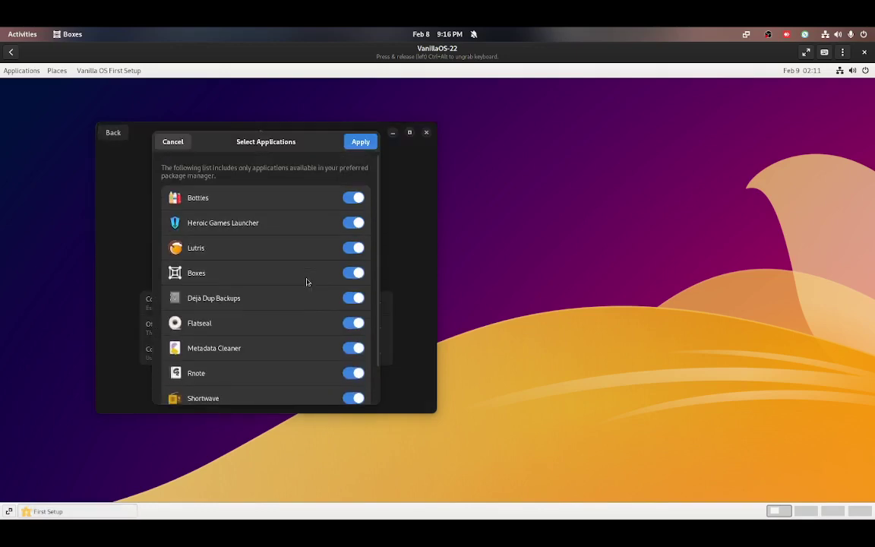
scroll(306, 282, down, 1)
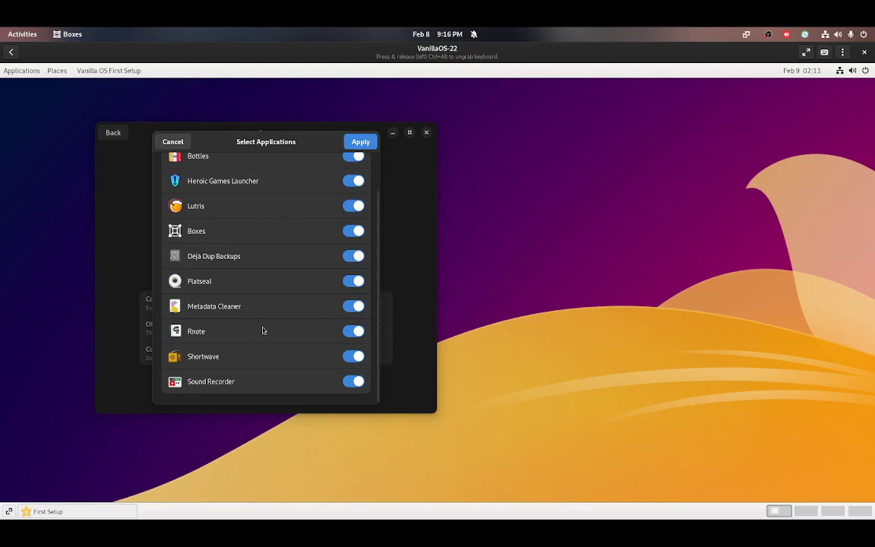
scroll(263, 330, up, 2)
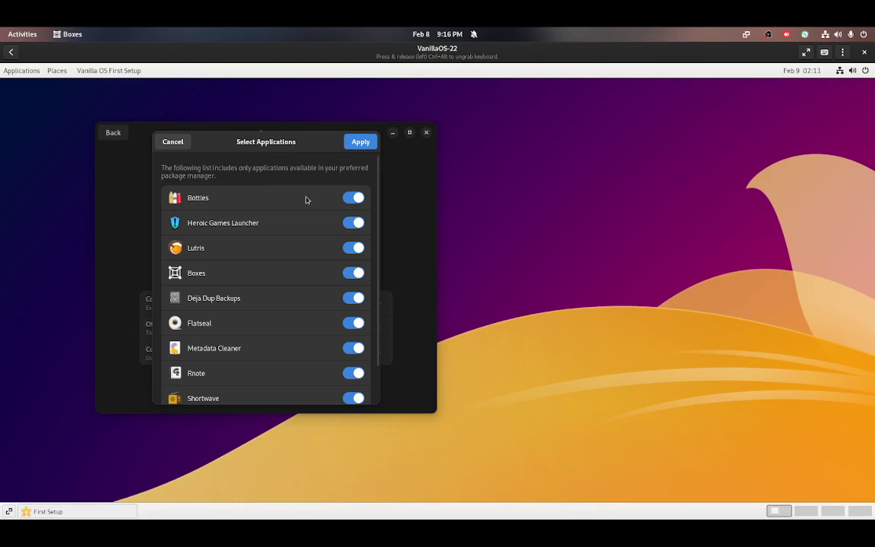
click(173, 142)
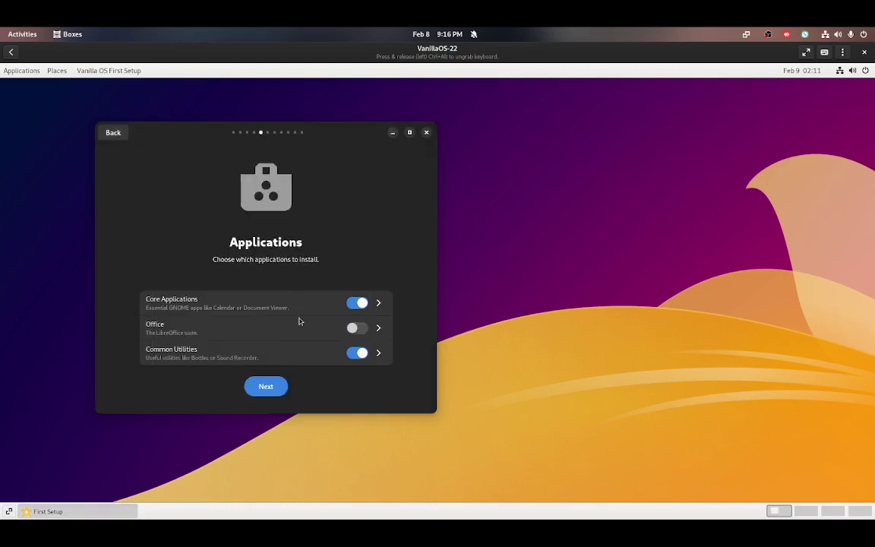
- Review the Office application list, leave the group disabled, and accept the application choices
click(382, 331)
click(173, 143)
click(266, 387)
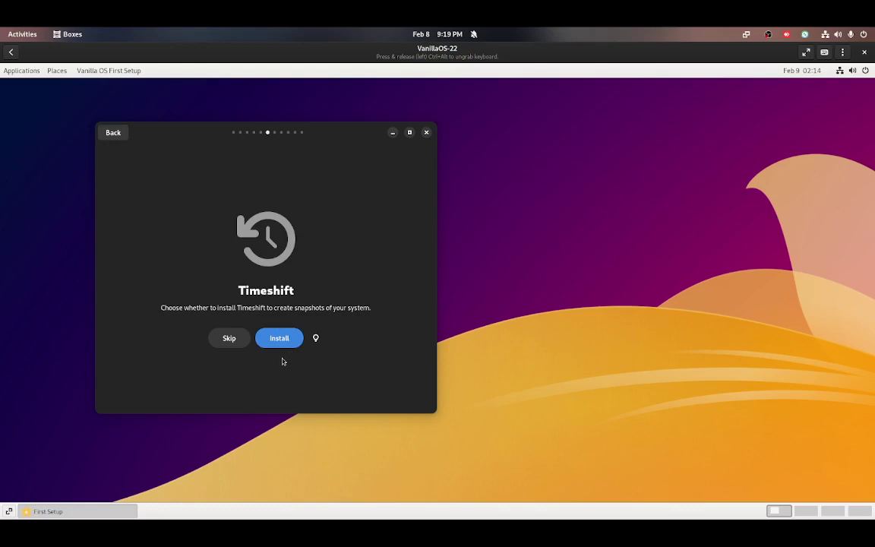
- Skip installing Timeshift, rechecking its page once before moving on to Open VM Tools
click(240, 347)
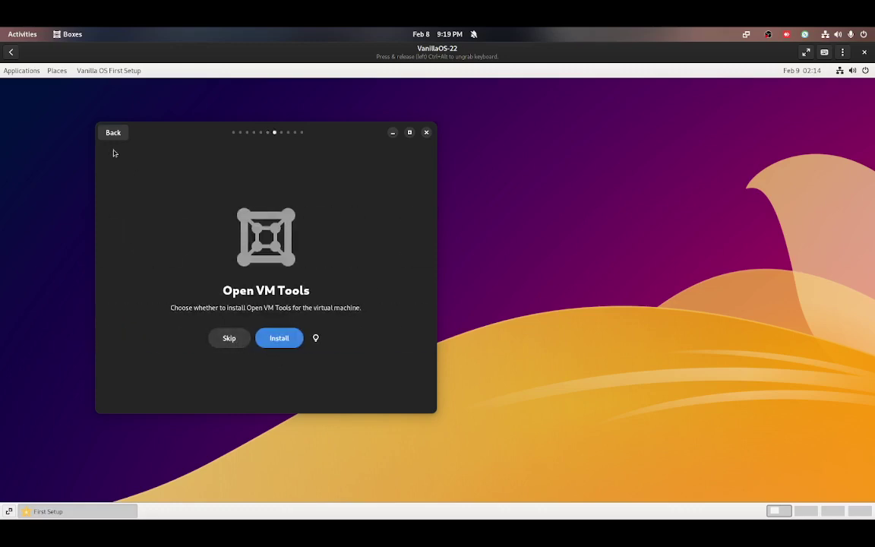
drag(114, 146, 117, 144)
click(116, 130)
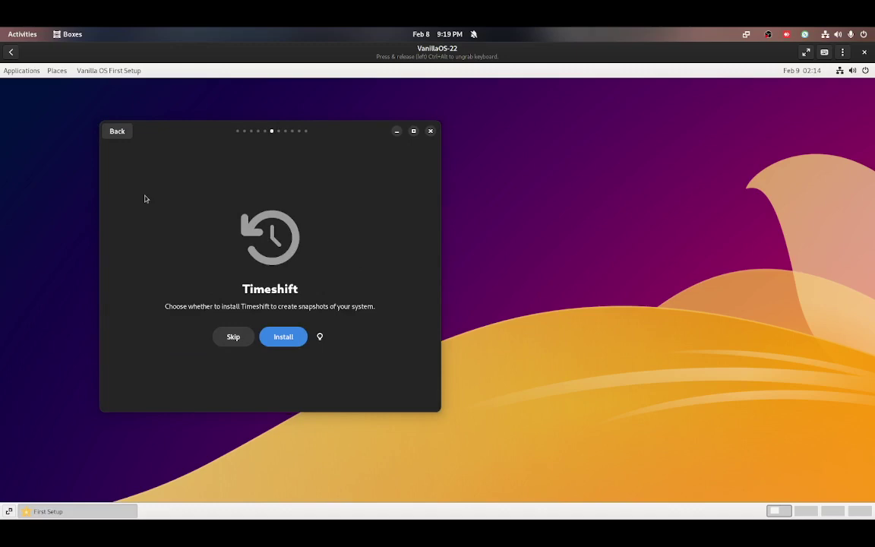
click(228, 336)
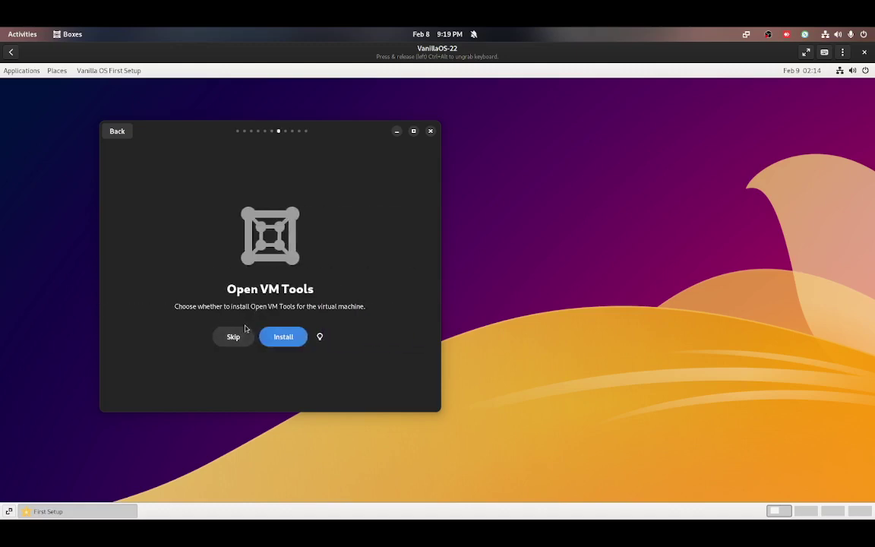
- Choose to install Open VM Tools and the restricted codecs, and start the installation with the Apport setting switched on
click(272, 339)
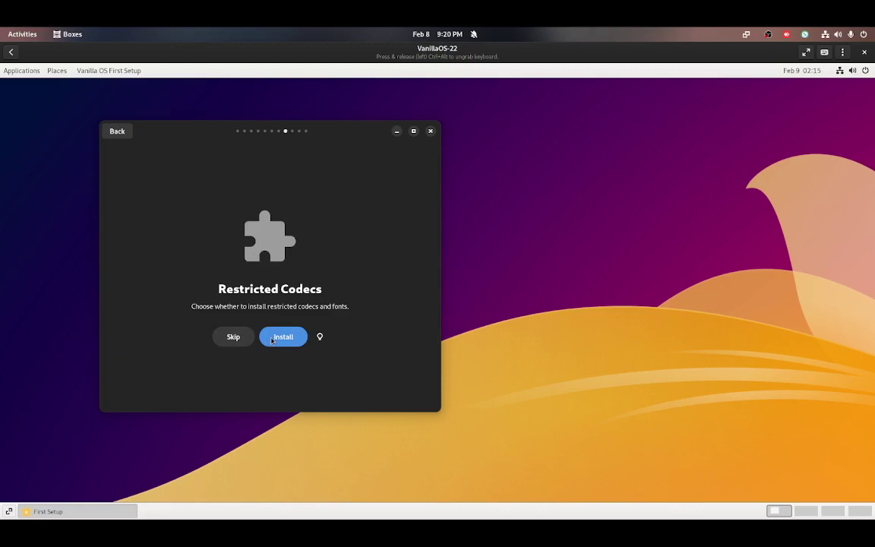
click(271, 339)
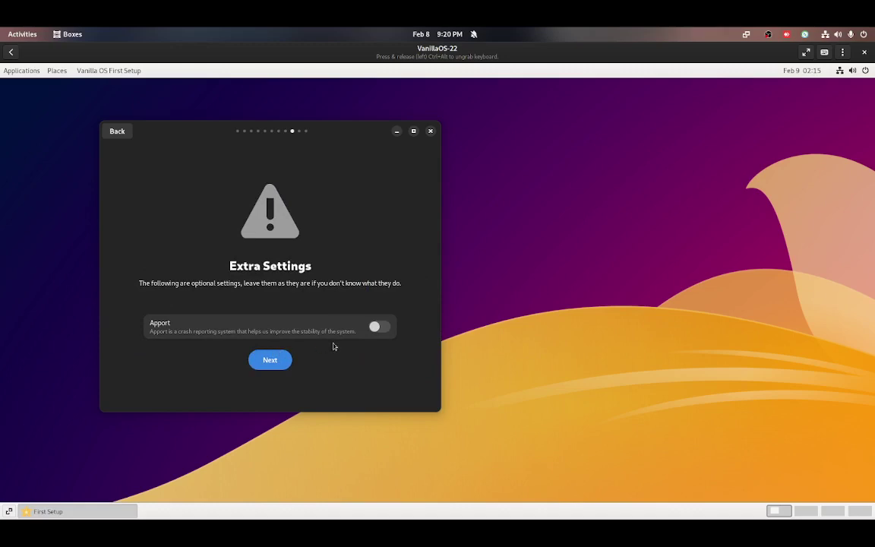
click(380, 327)
click(260, 363)
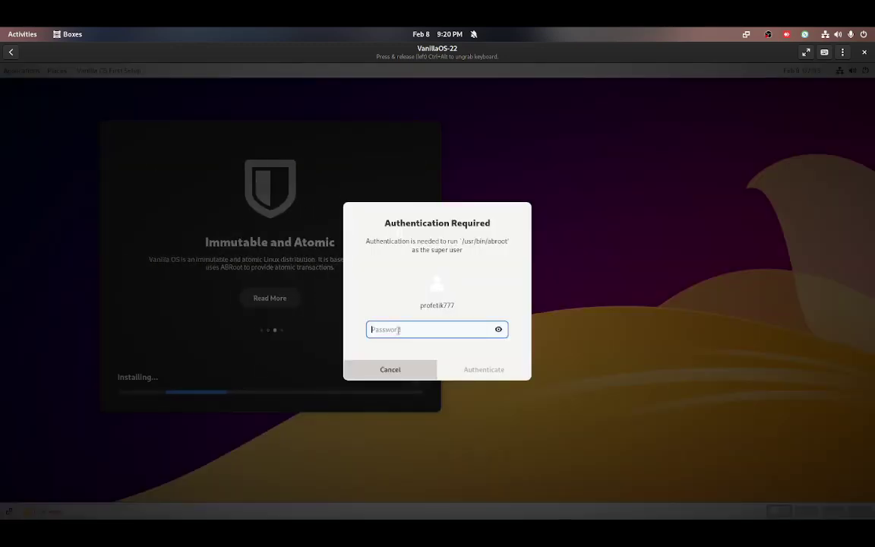
- Enter the account password to authorize abroot to run as the super user
text(••)
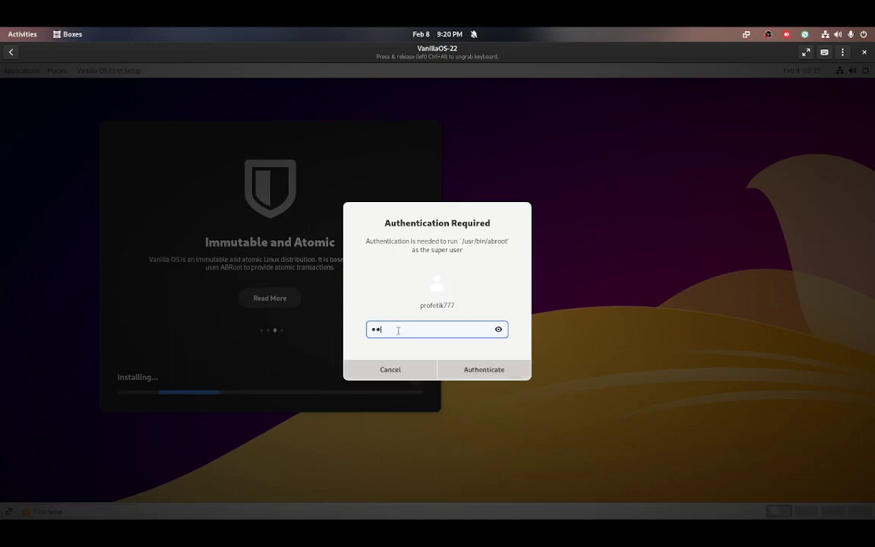
key(BackSpace)
key(BackSpace)
text(•••••••••)
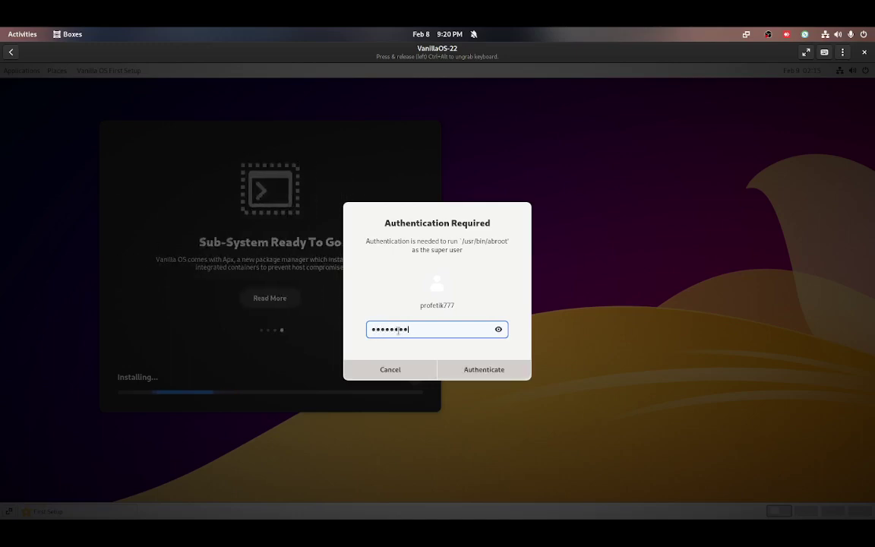
key(Return)
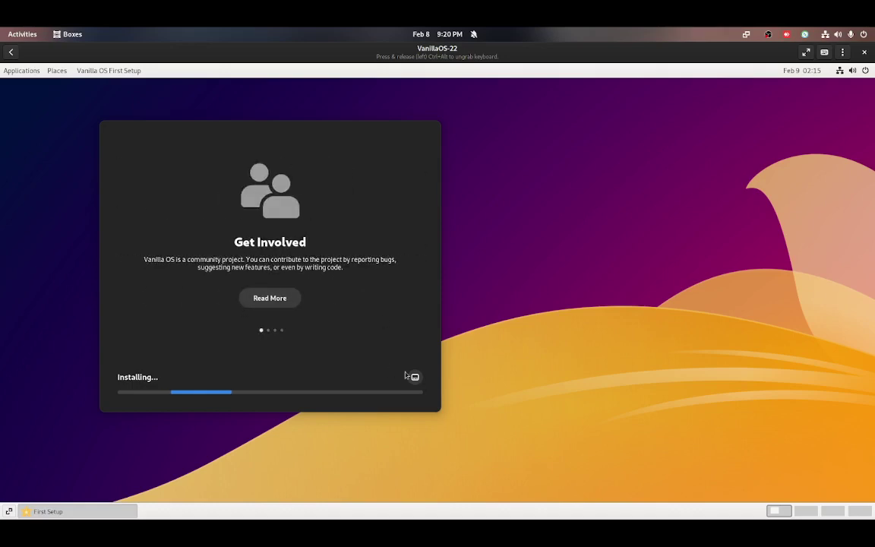
- Examine the desktop's application categories, the list of places, and the First Setup app menu during the installation
click(21, 70)
mouse_move(33, 126)
click(513, 247)
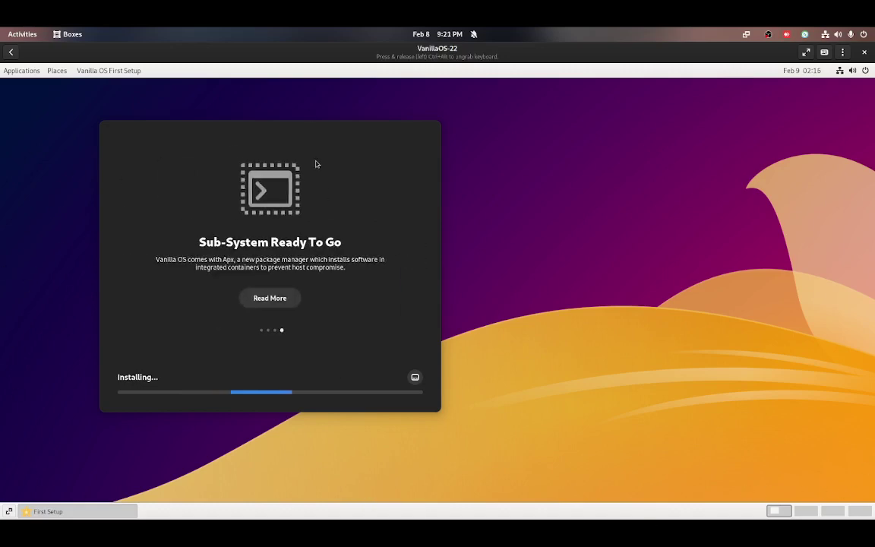
click(22, 70)
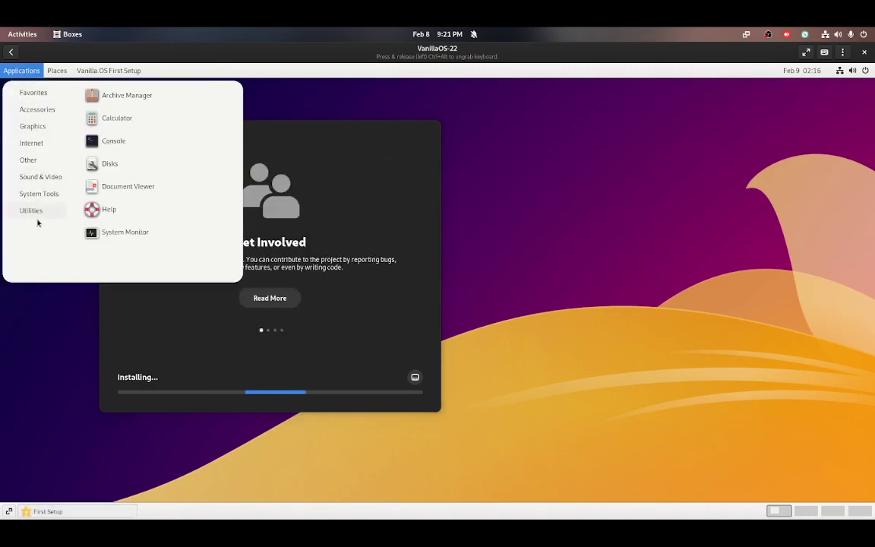
click(60, 73)
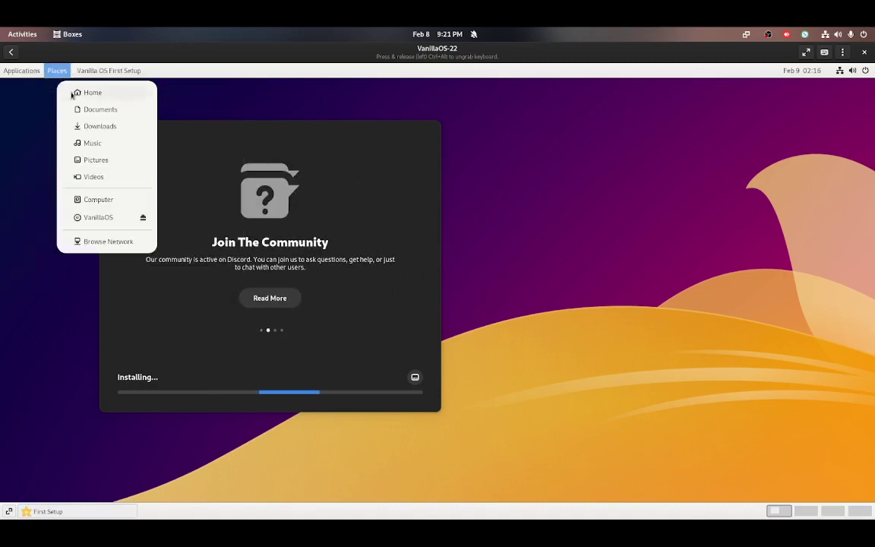
mouse_move(93, 77)
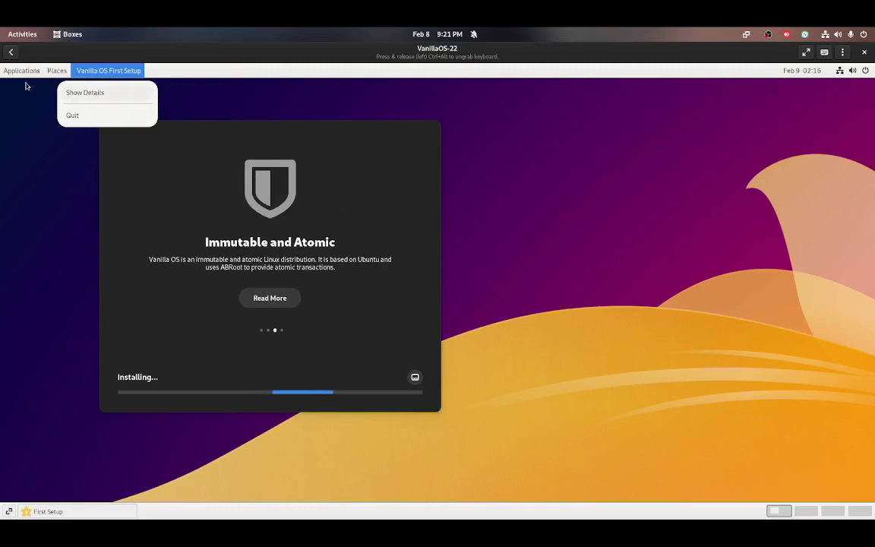
mouse_move(21, 73)
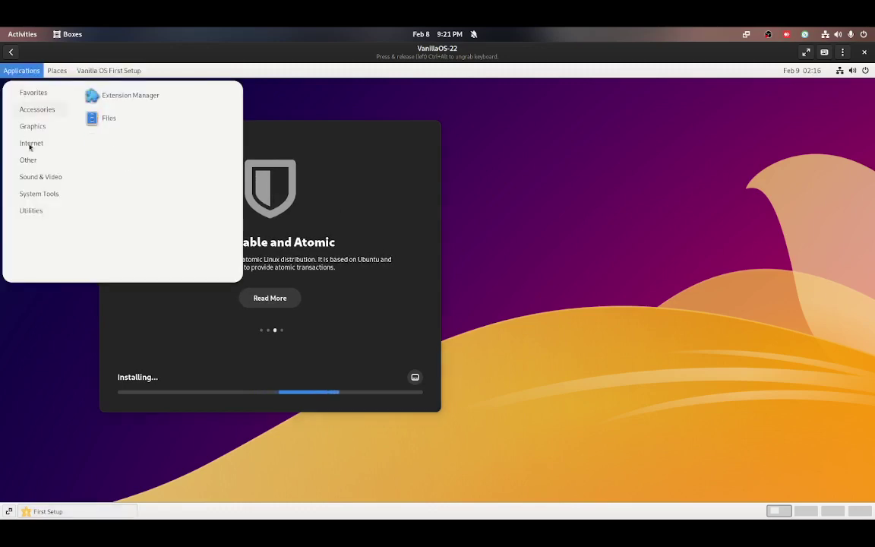
mouse_move(41, 209)
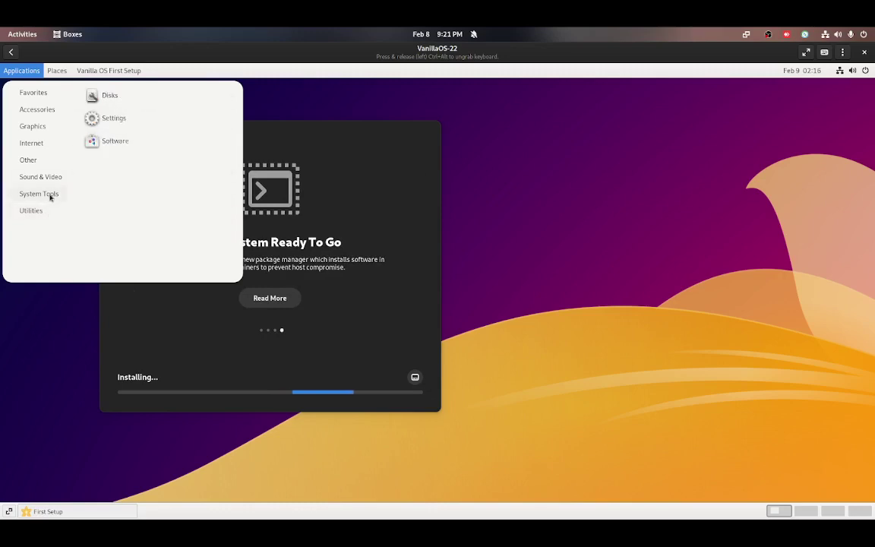
- Open Software, move its window off the First Setup progress, and view the picks in the Work category
click(109, 141)
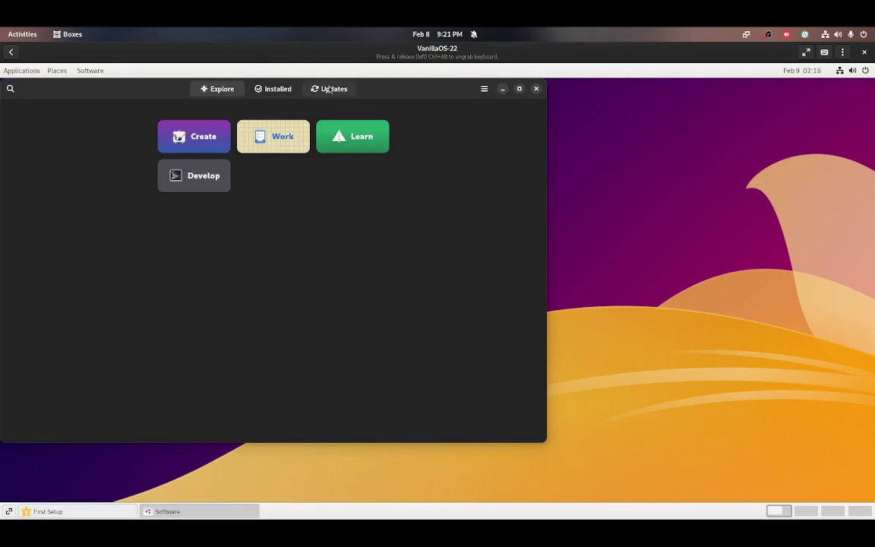
drag(384, 81, 648, 104)
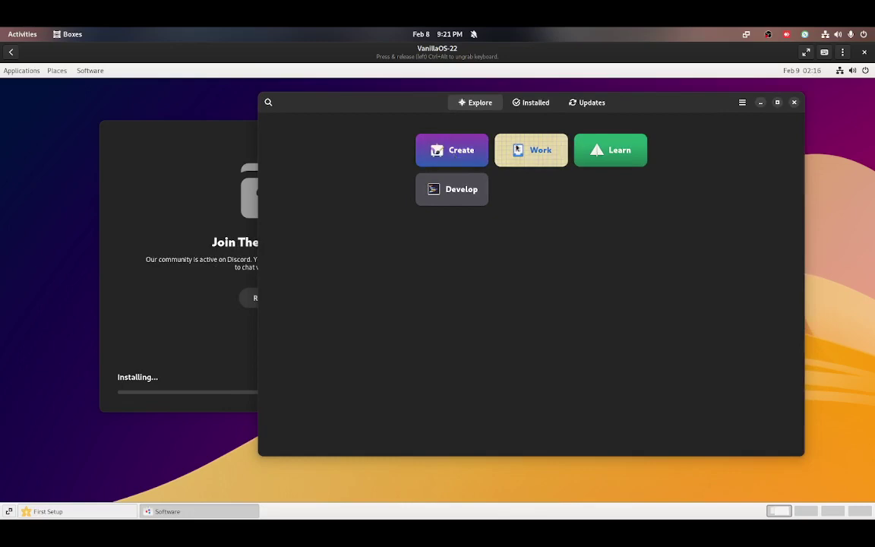
click(517, 149)
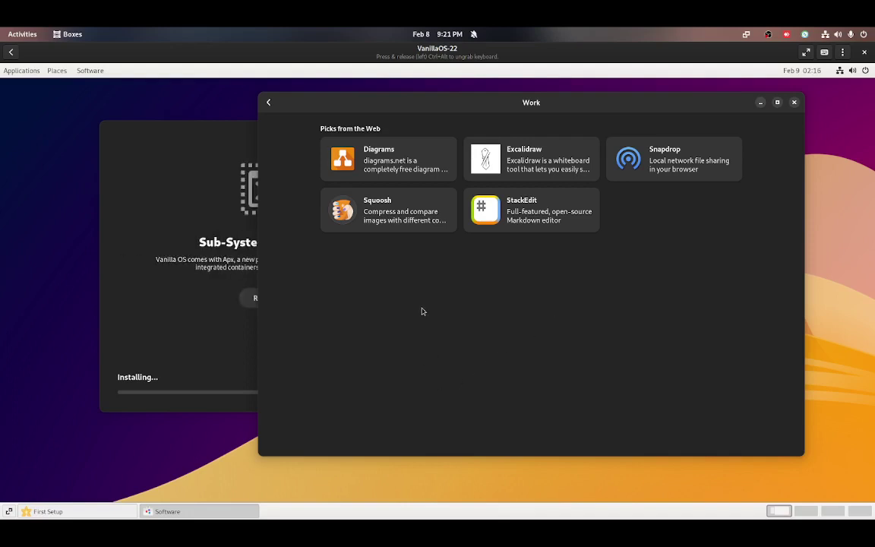
drag(266, 105, 273, 108)
click(274, 106)
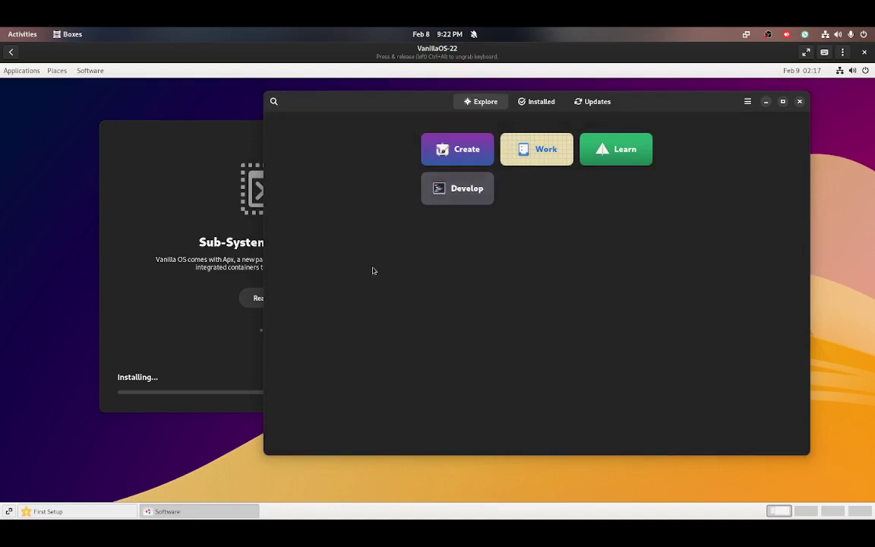
- Check for available software updates and return to the Explore page
click(596, 102)
click(274, 102)
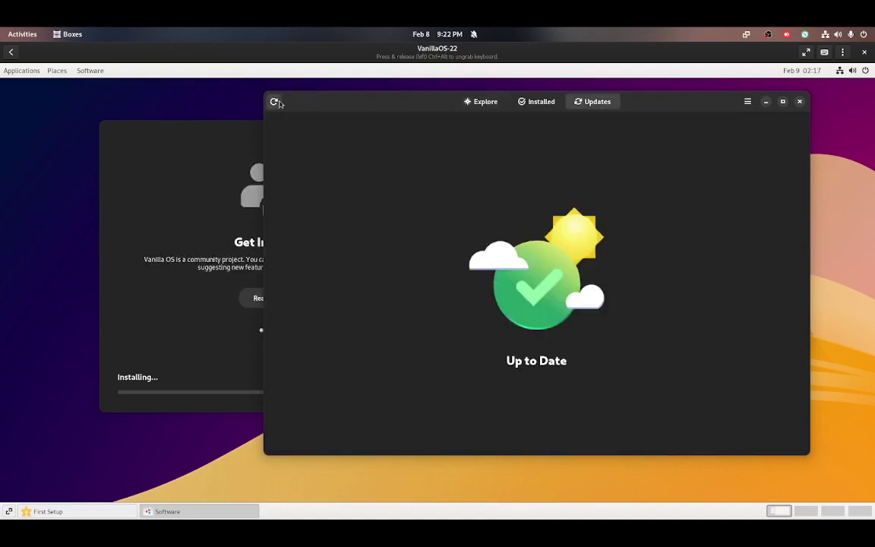
click(479, 104)
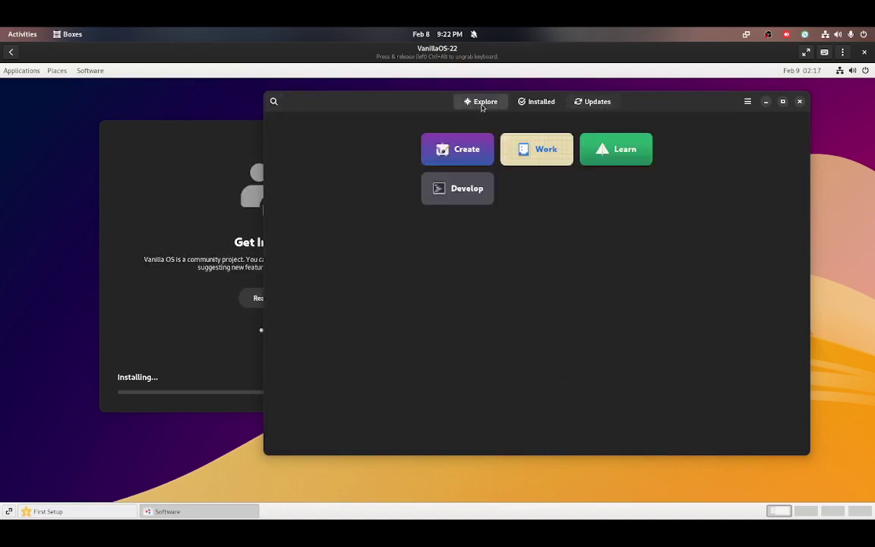
- Look through the Create, Work and Develop categories in Software, returning to the Explore page
click(472, 157)
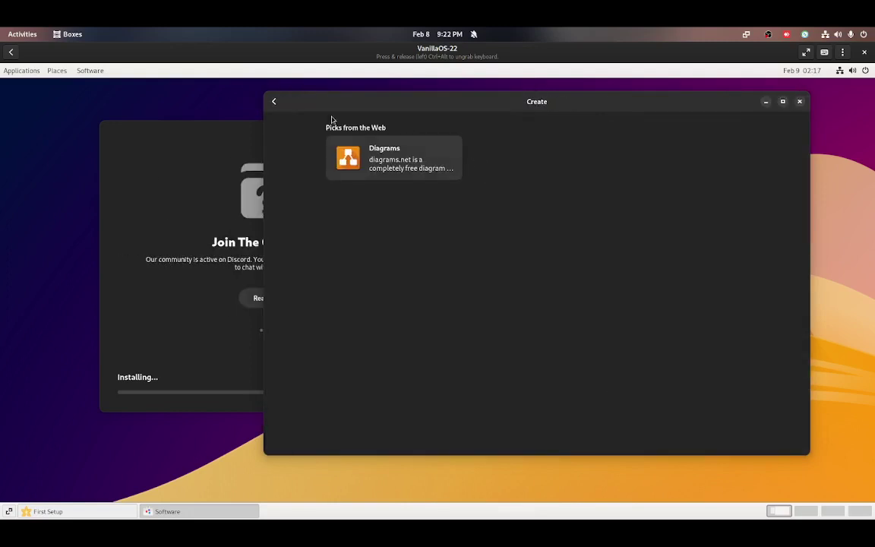
click(274, 105)
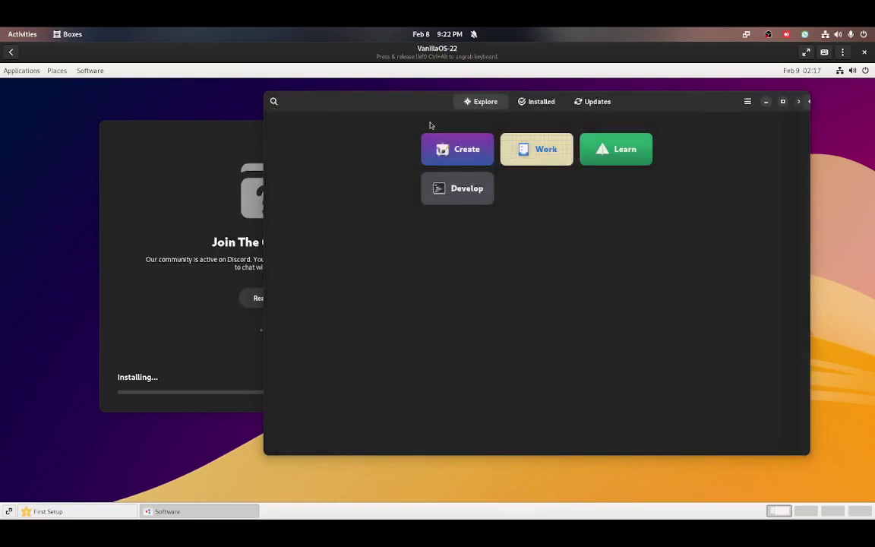
click(541, 146)
click(275, 102)
click(459, 196)
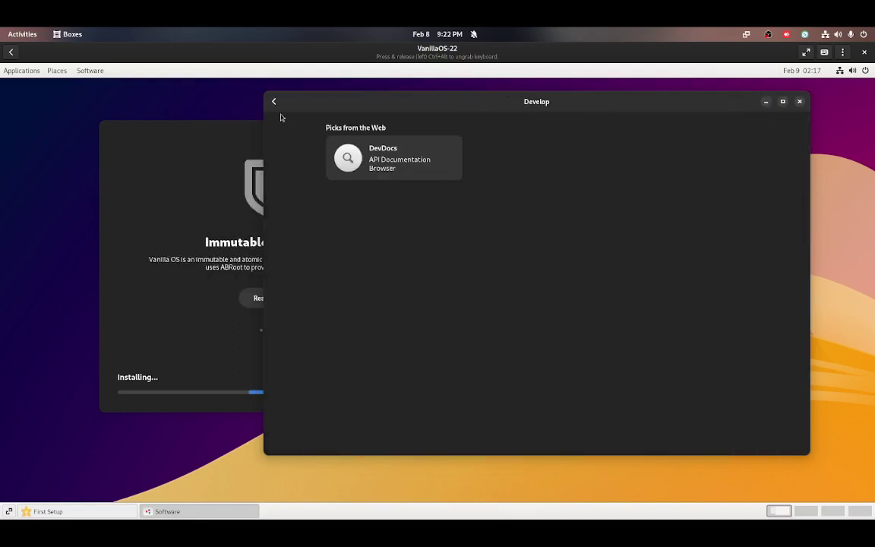
click(274, 102)
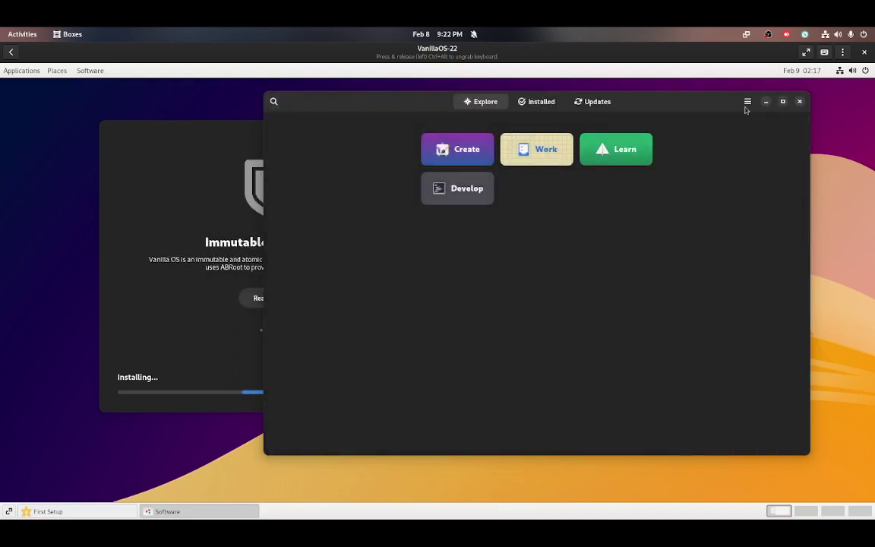
- View the Software app's About information, dismiss it, and close the Software window
click(747, 103)
click(741, 155)
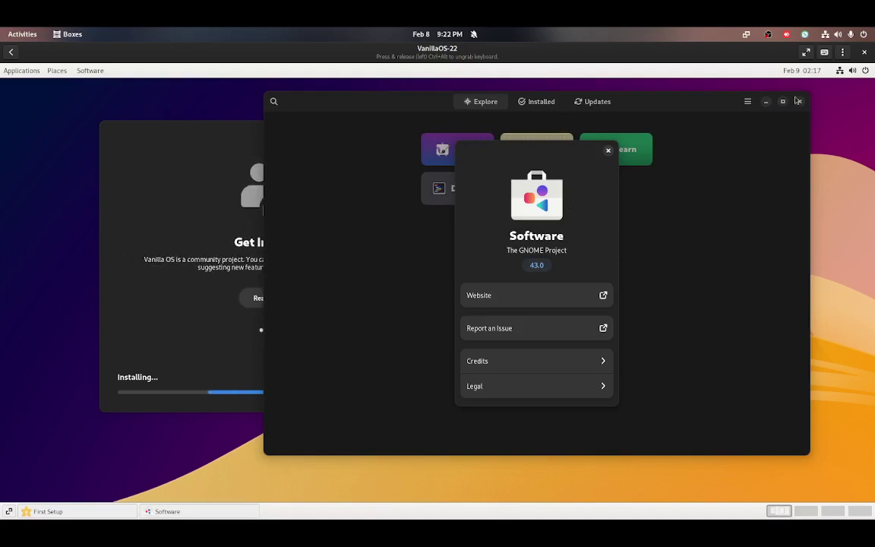
click(608, 149)
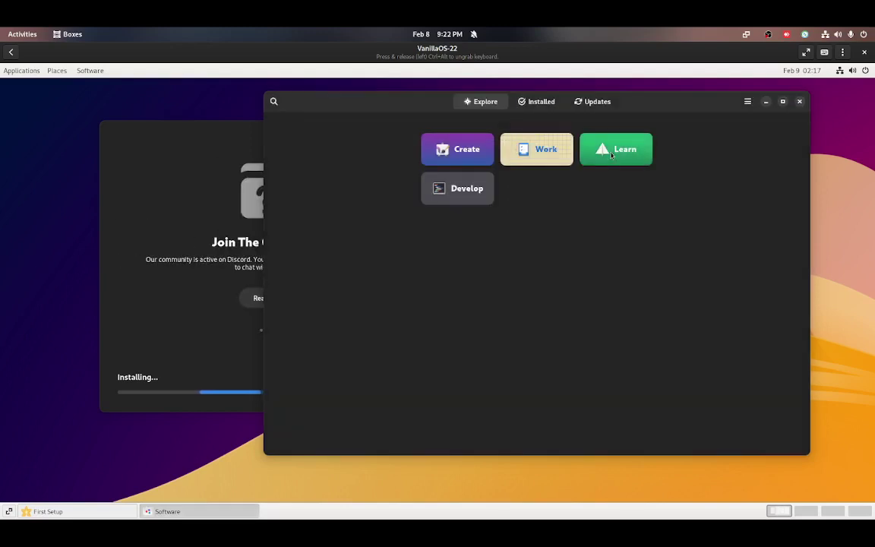
click(800, 101)
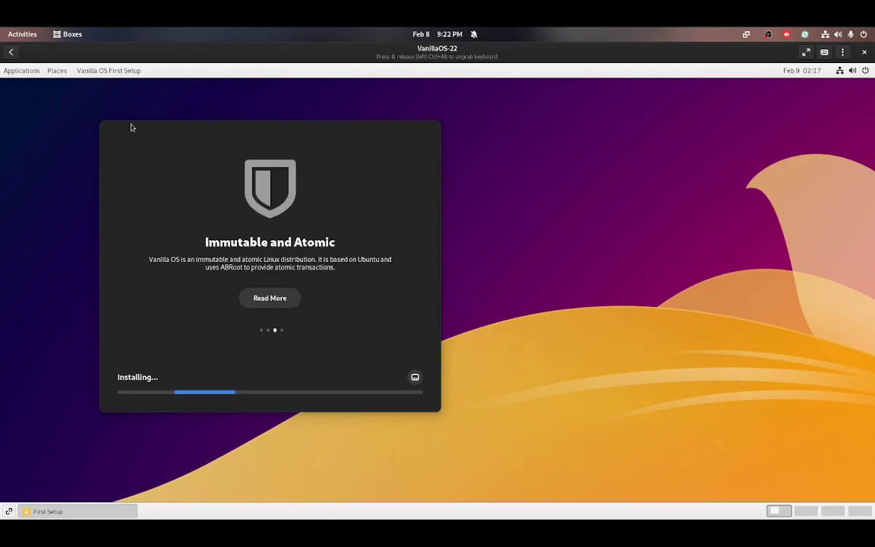
- Move the First Setup window nearer the desktop's center, read through its installation log, and return to the slides
drag(230, 122, 315, 139)
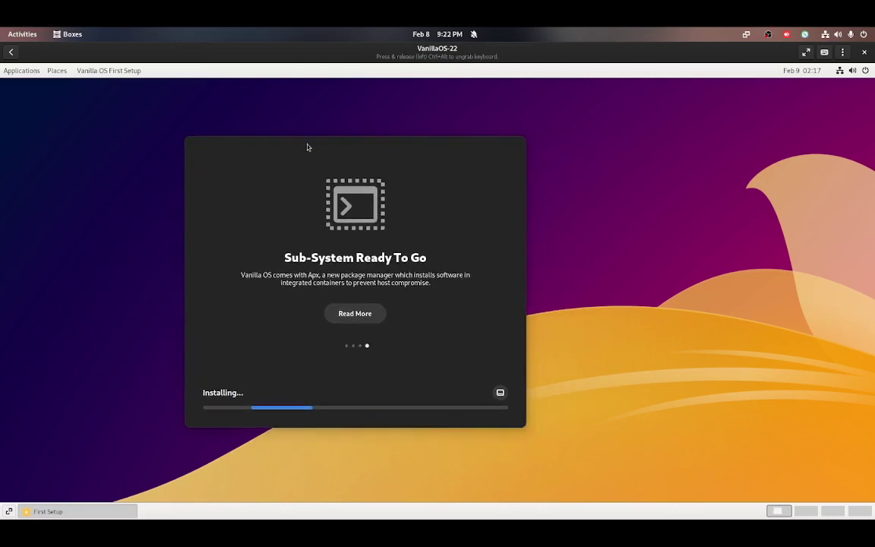
click(501, 393)
scroll(388, 327, up, 3)
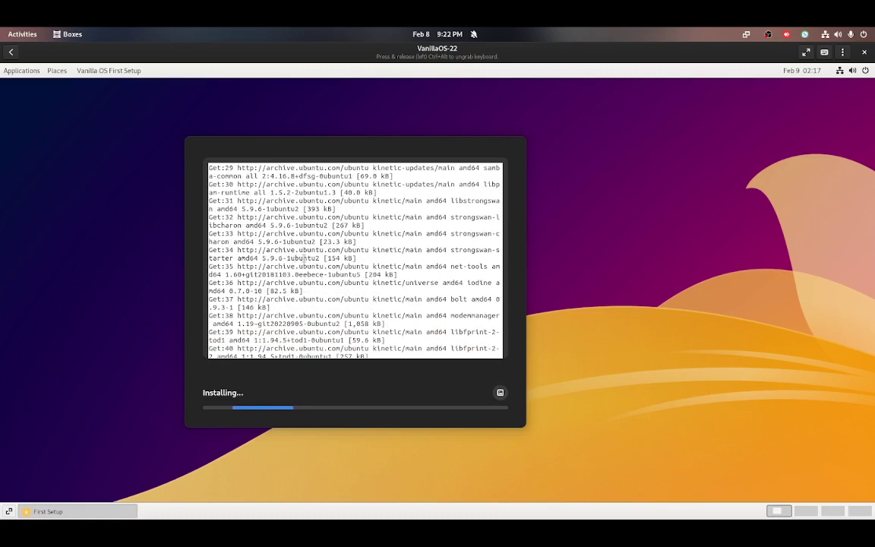
scroll(306, 257, down, 3)
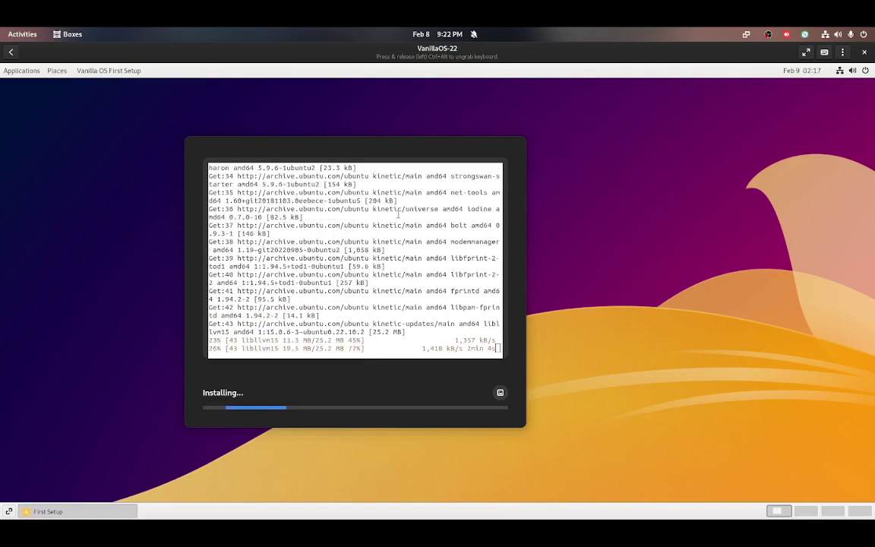
click(500, 393)
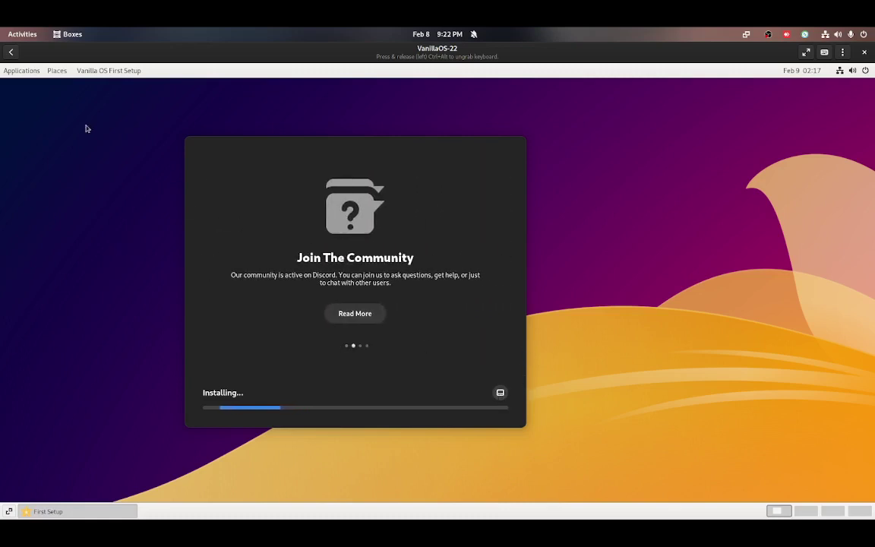
- Open Settings from the System Tools category, view the Network page, and close the window
click(15, 71)
mouse_move(53, 191)
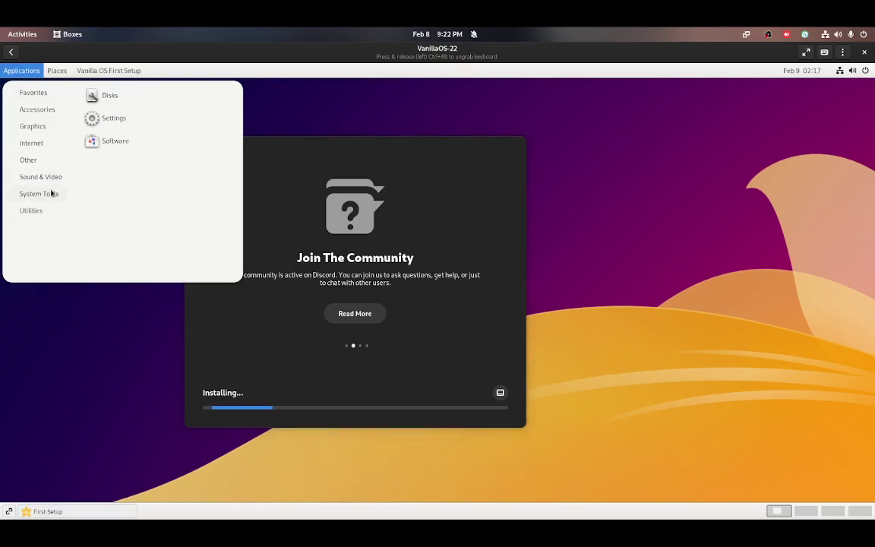
click(111, 120)
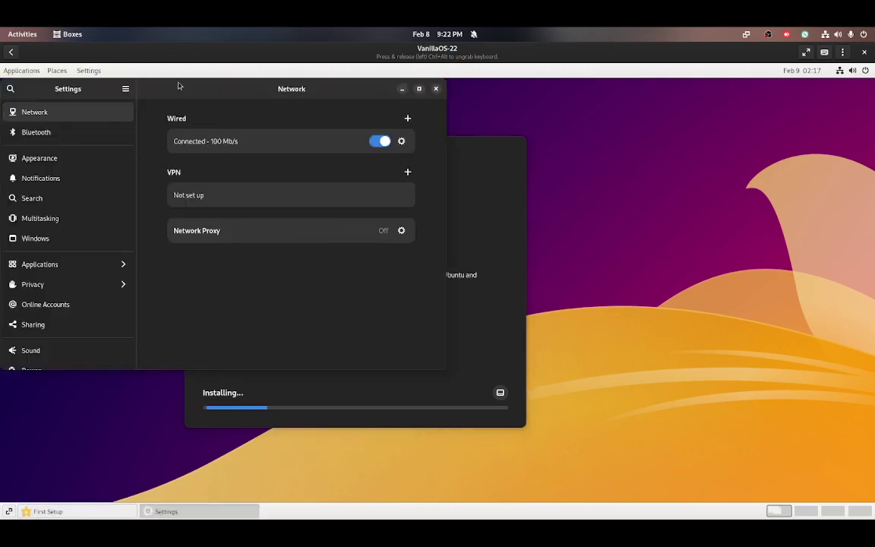
drag(219, 88, 280, 147)
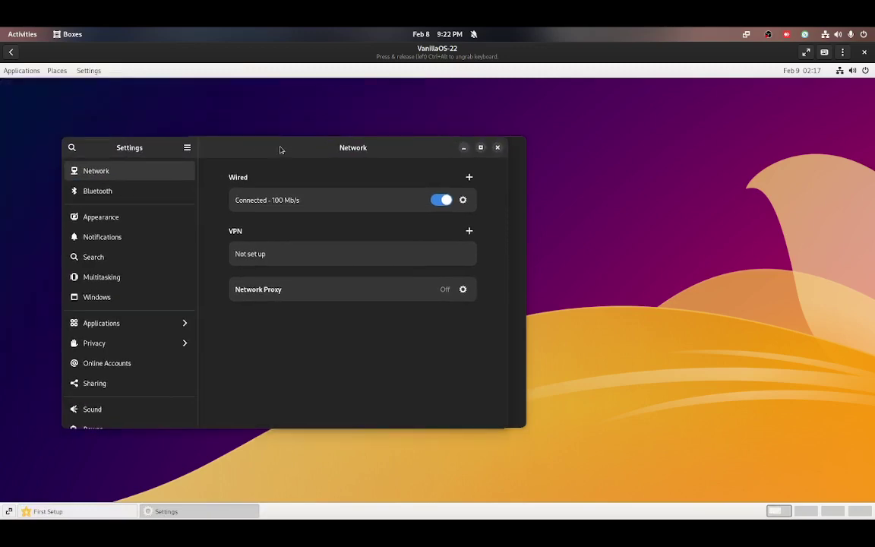
click(498, 148)
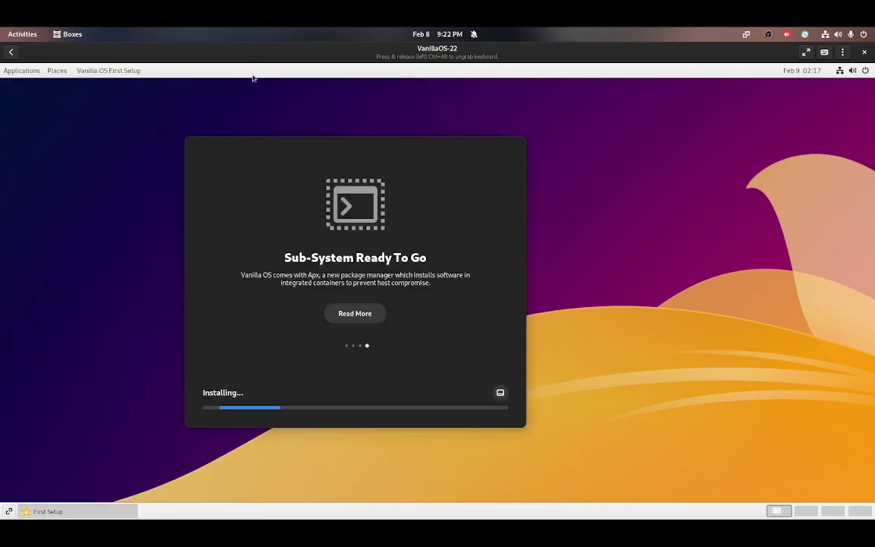
- Open Vanilla OS Control Center from the Other application category and move its window toward the center of the desktop
click(34, 68)
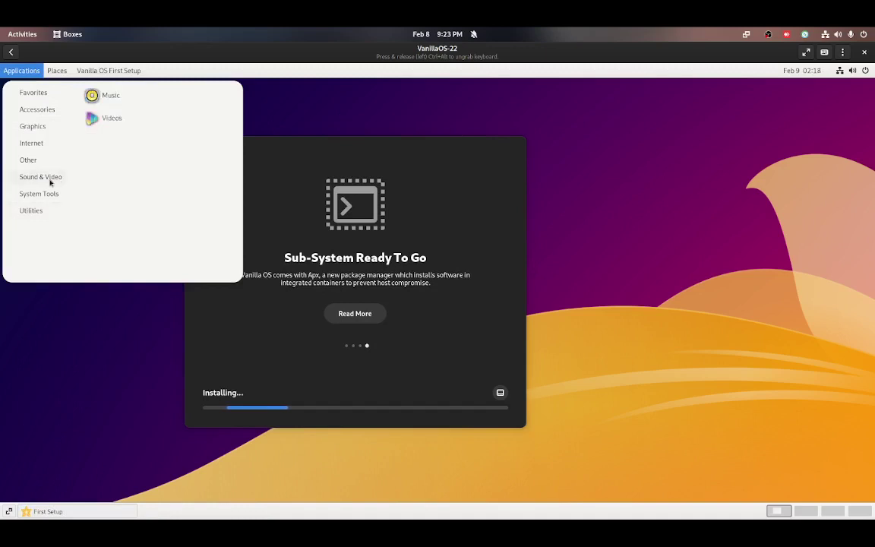
mouse_move(47, 199)
mouse_move(28, 160)
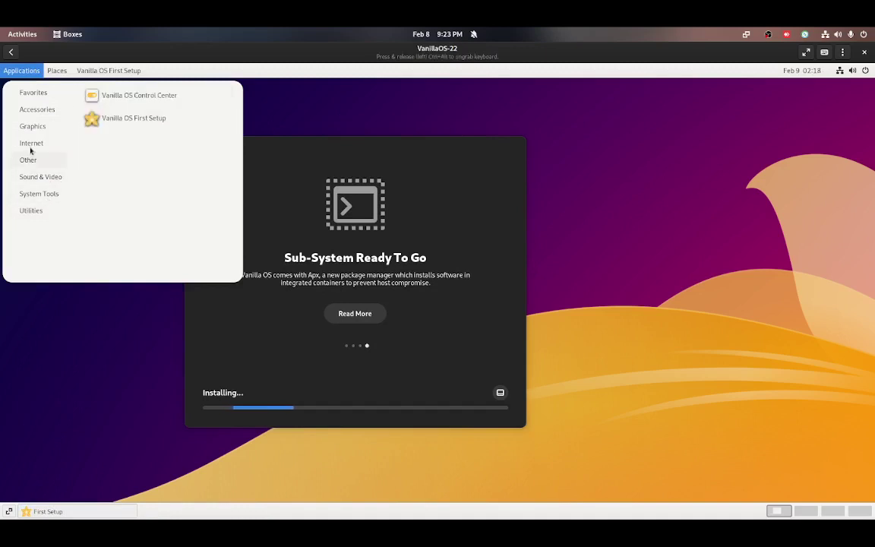
click(133, 95)
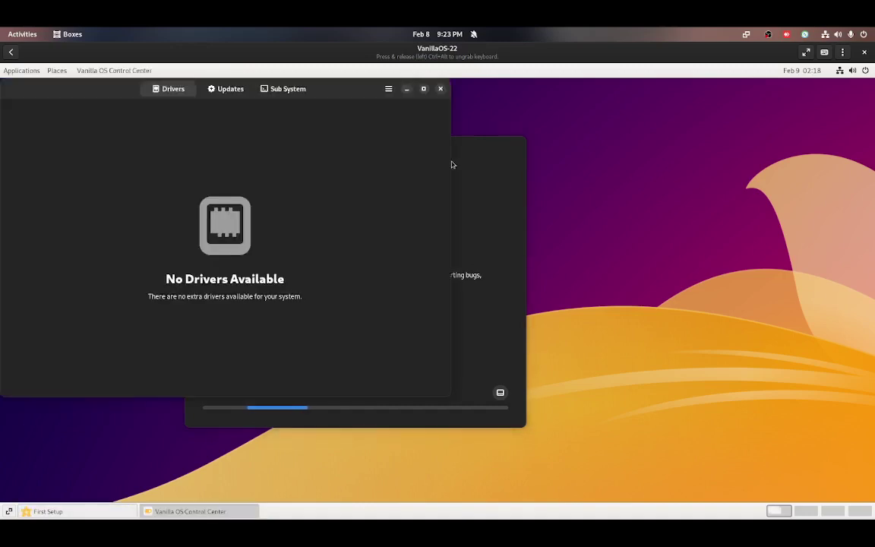
drag(423, 143, 503, 138)
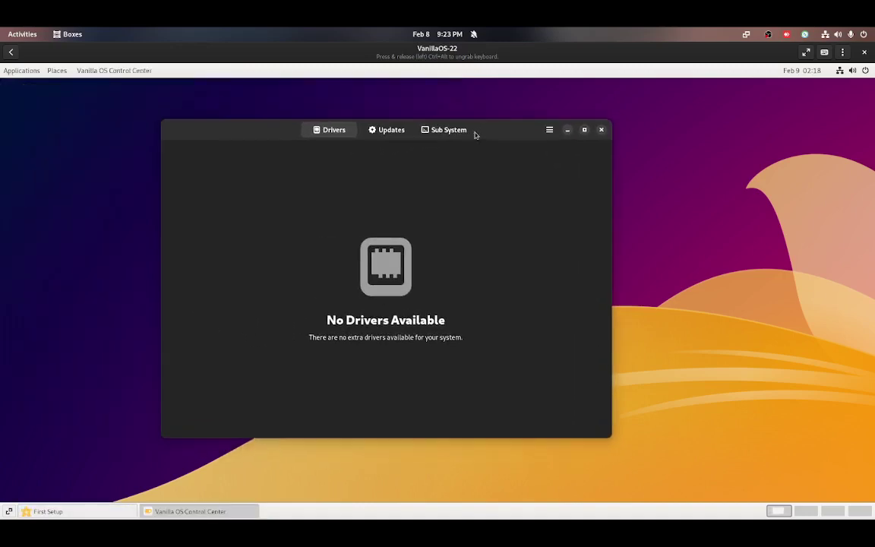
- View the update preferences and scheduling options in Control Center, keeping the schedule at Weekly
click(371, 131)
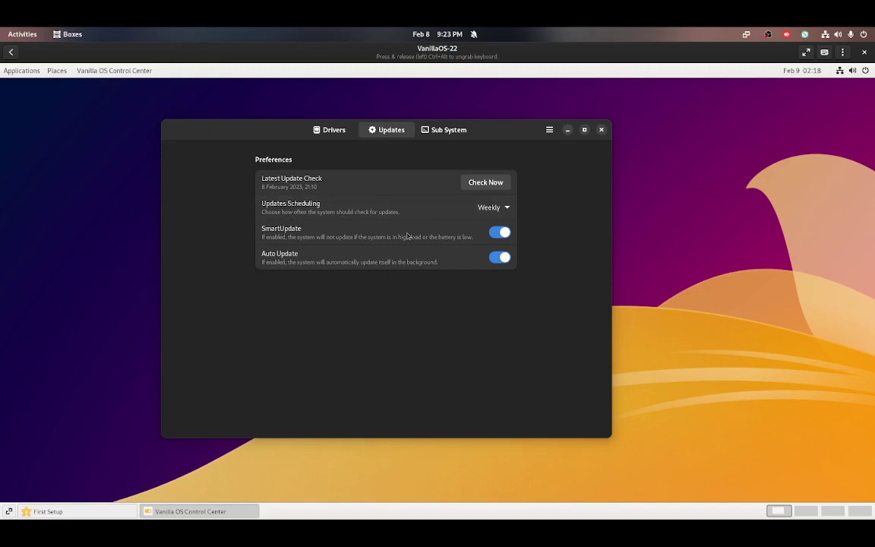
click(487, 210)
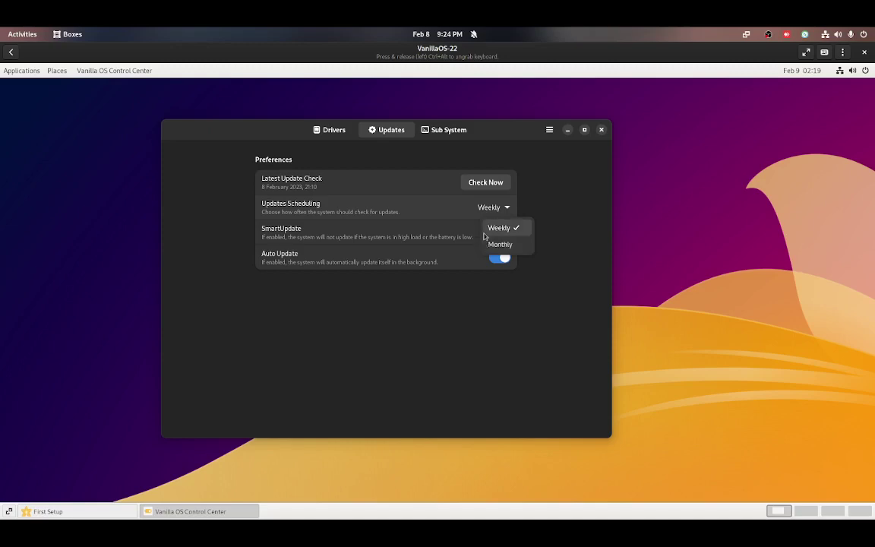
click(456, 215)
click(496, 214)
click(499, 228)
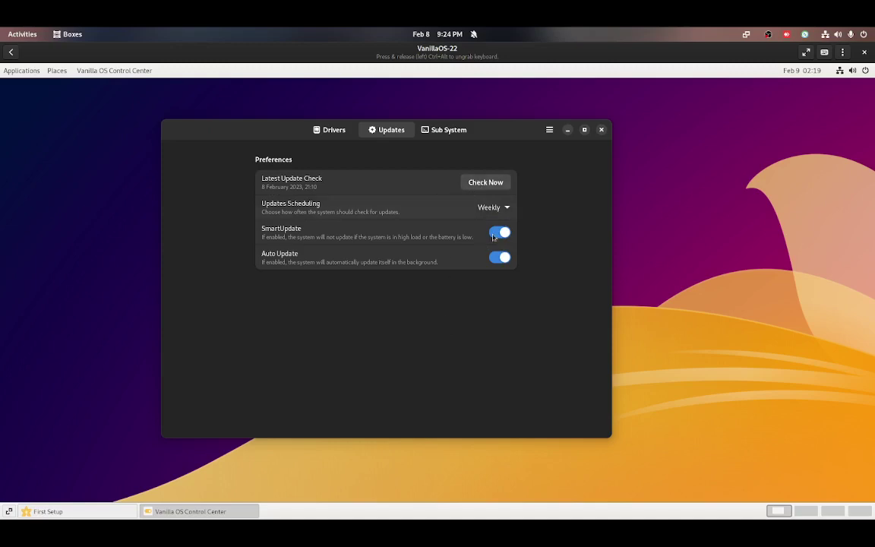
- Create the apx_managed Sub System container and move the Control Center window clear of the console
click(448, 135)
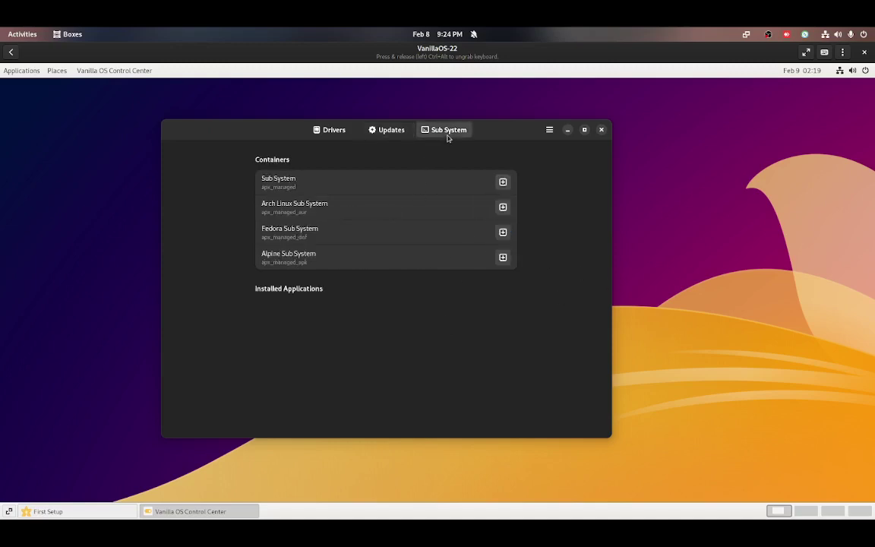
click(503, 183)
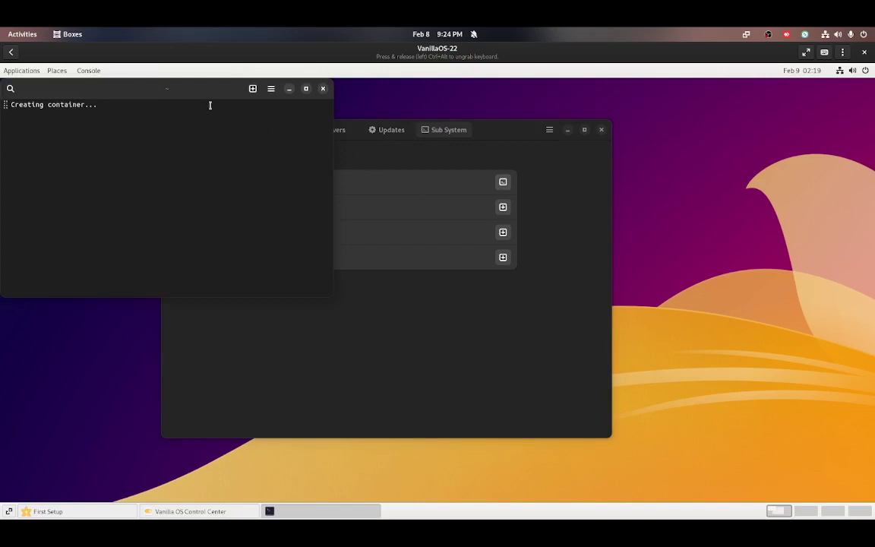
drag(513, 132, 691, 139)
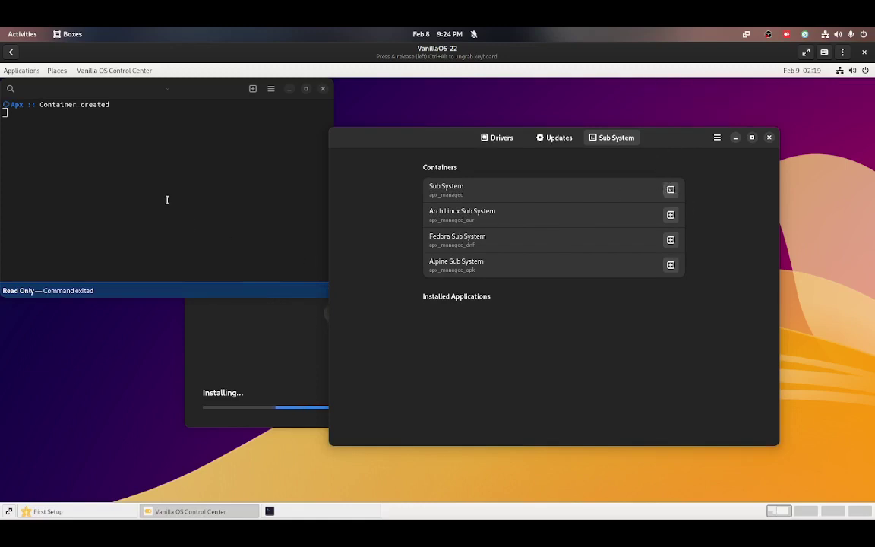
drag(452, 141, 495, 124)
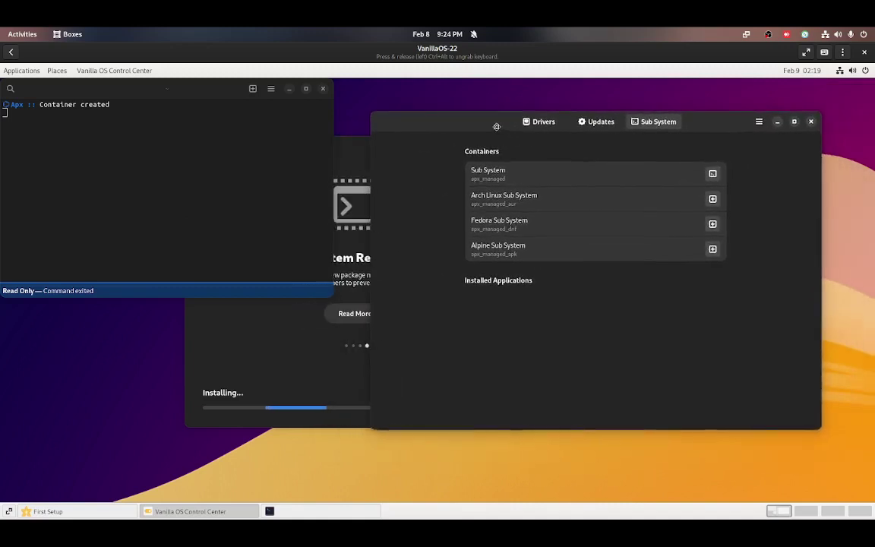
- Close the container creation console and launch a shell in the apx_managed Sub System container
click(240, 179)
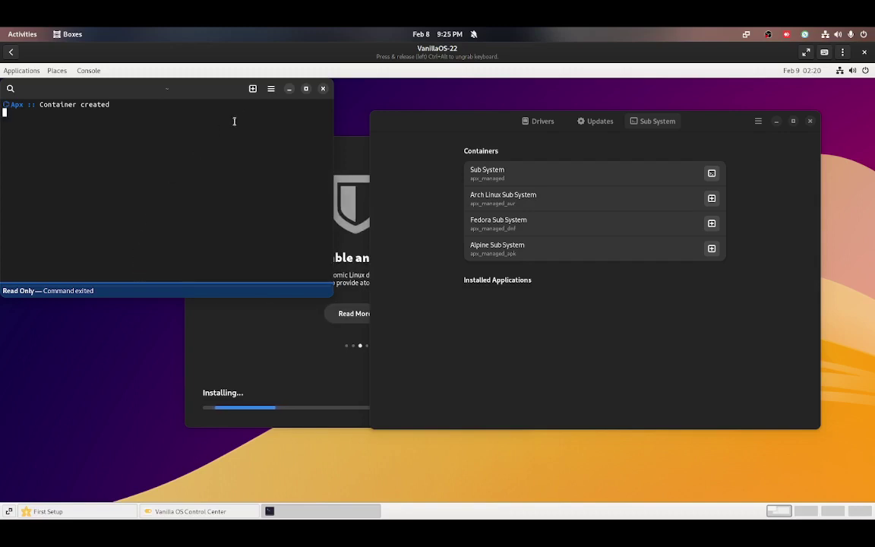
click(525, 169)
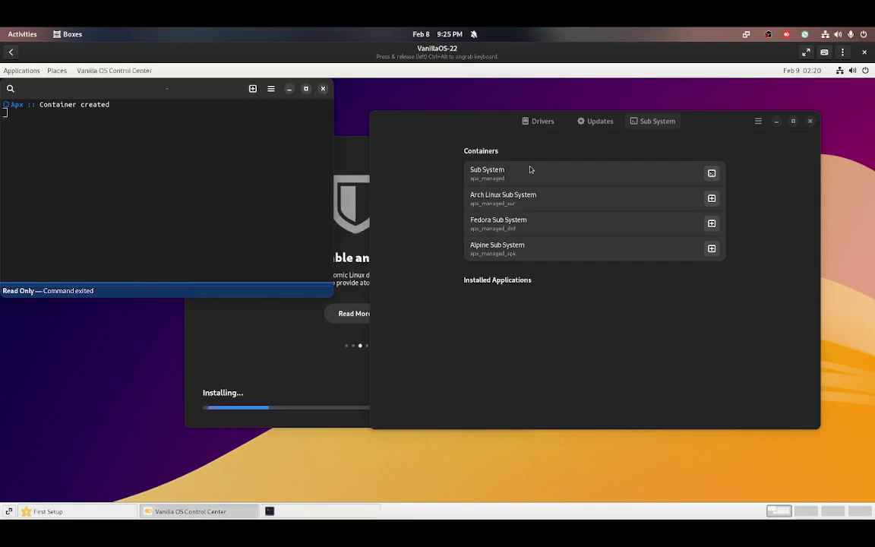
click(323, 88)
click(710, 173)
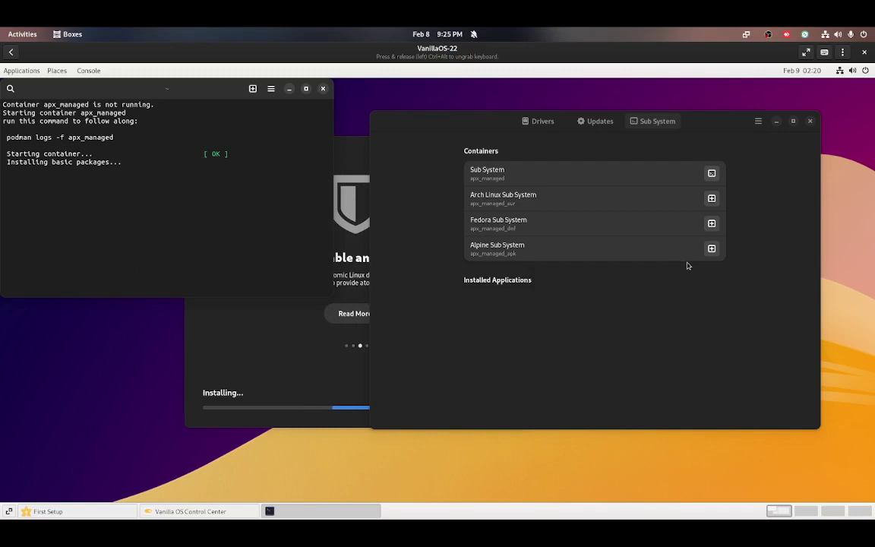
- Create the Fedora Sub System container, move its console aside, and show the First Setup installation log
click(712, 224)
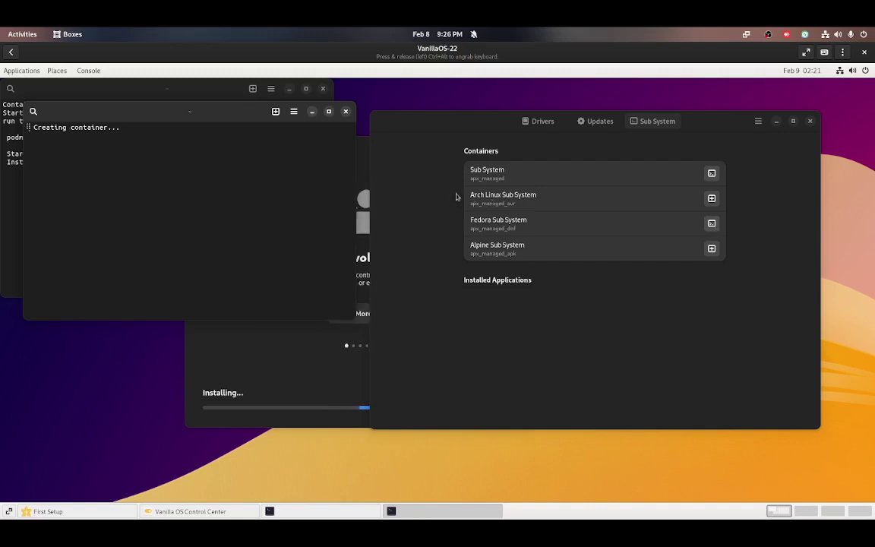
drag(185, 114, 564, 252)
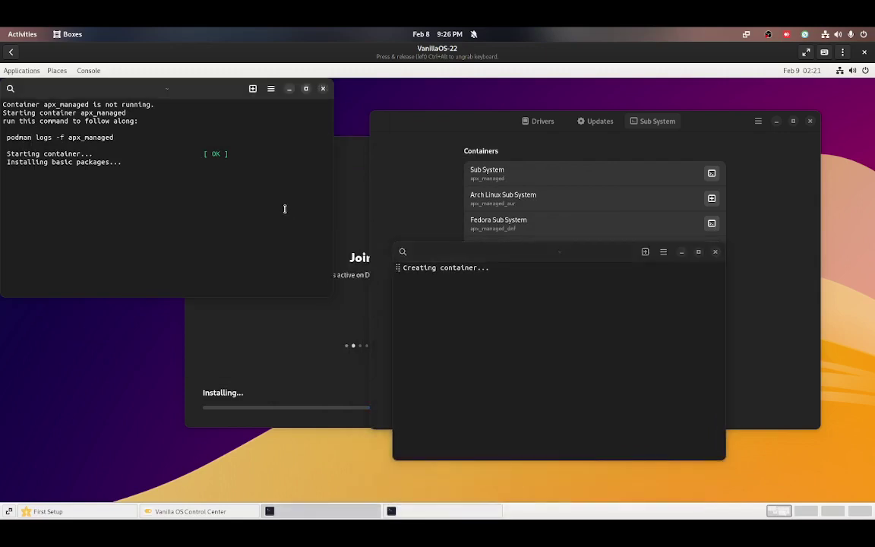
click(307, 395)
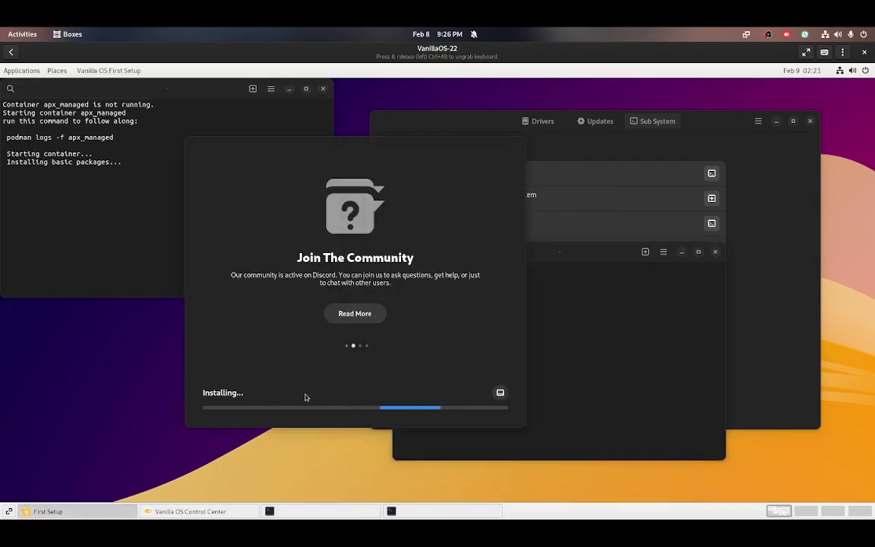
click(501, 392)
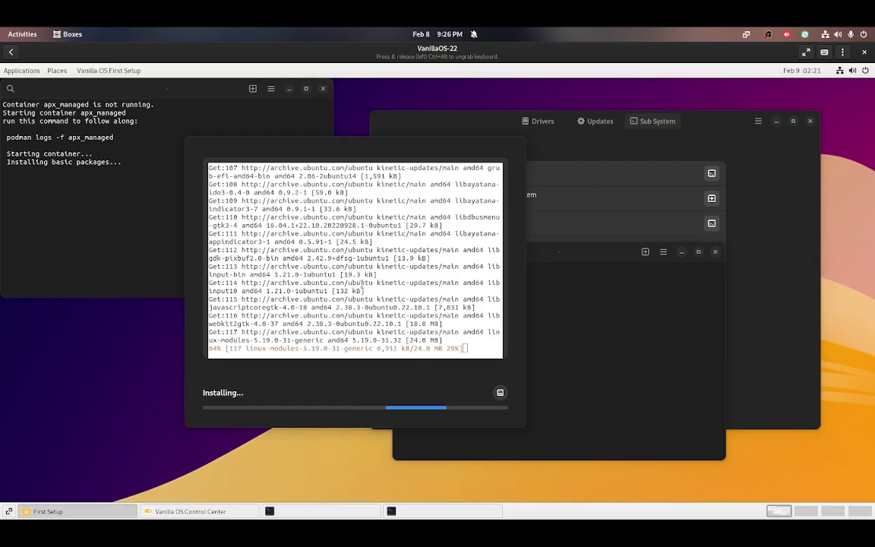
click(547, 327)
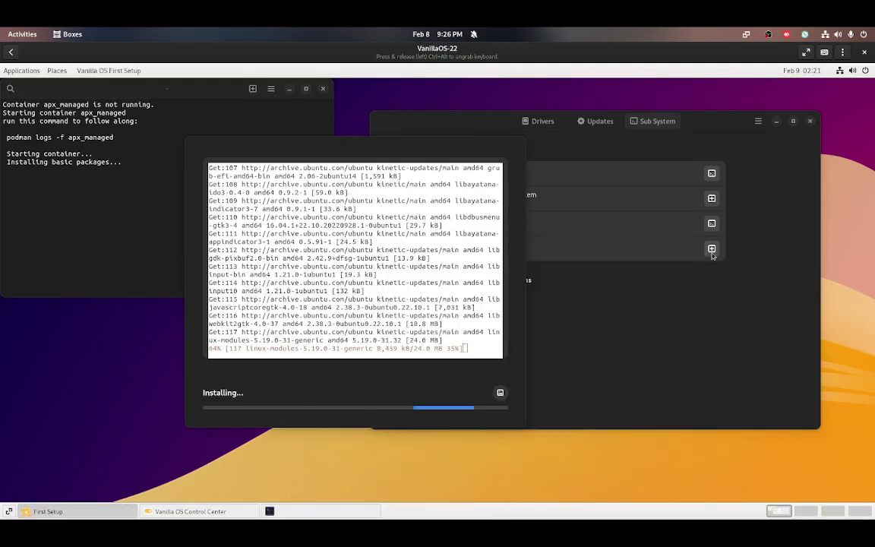
- Try to enter the Fedora Sub System container, close its console, and bring the apx_managed console forward
click(711, 223)
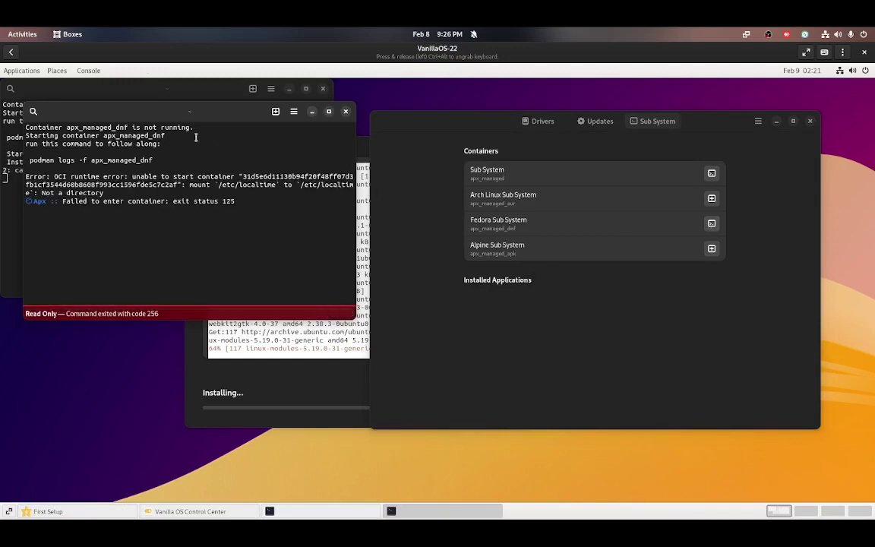
drag(216, 133, 552, 237)
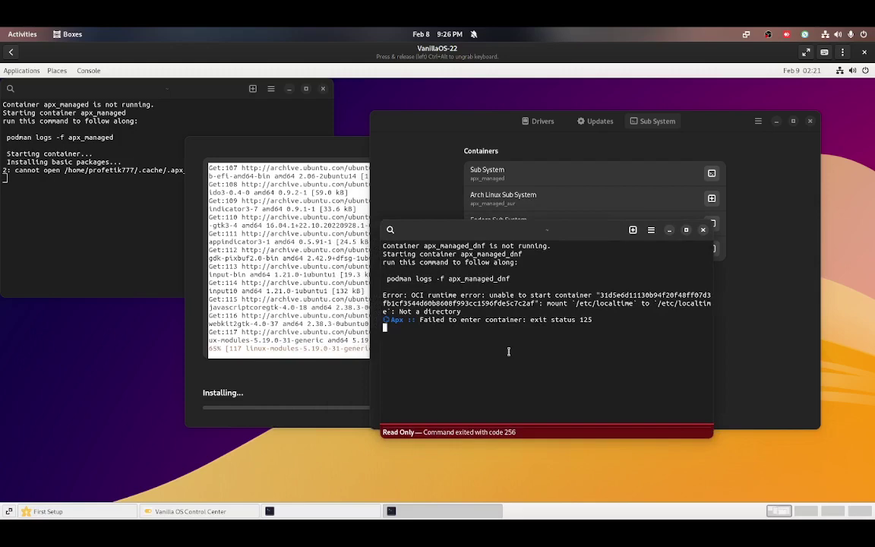
drag(425, 229, 294, 279)
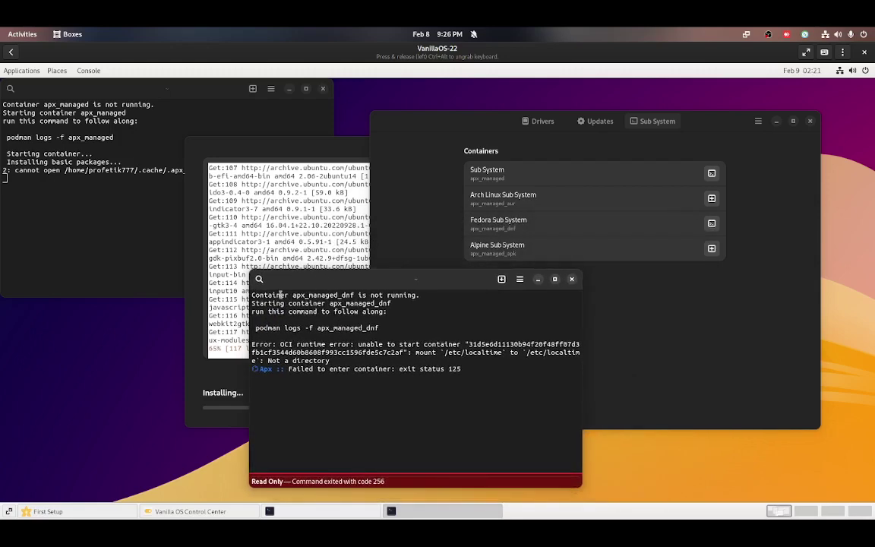
drag(358, 279, 167, 226)
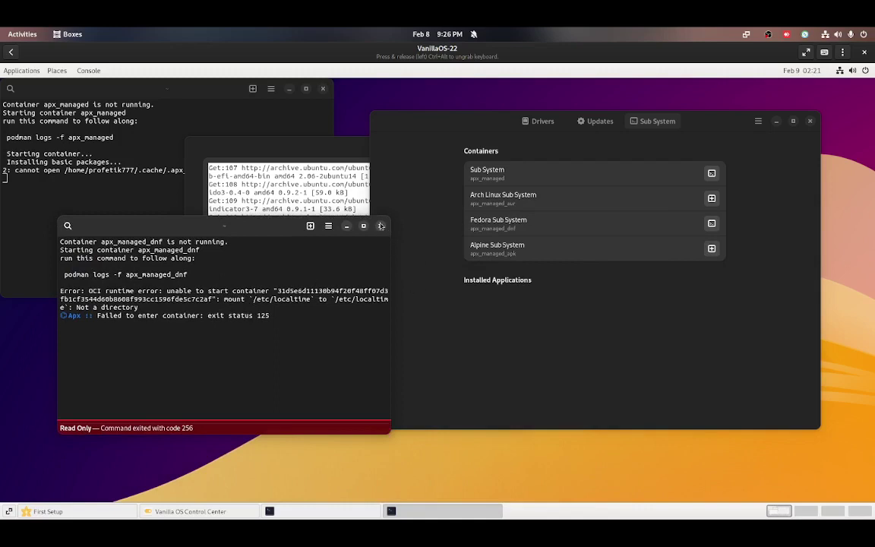
click(381, 226)
click(148, 219)
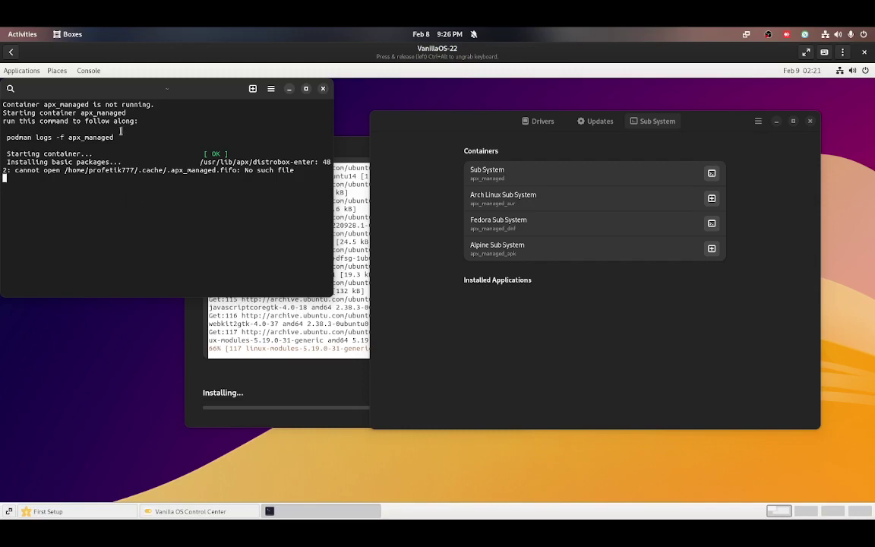
- Move the apx_managed console window aside and close it, ending its running distrobox enter command
drag(135, 95, 166, 104)
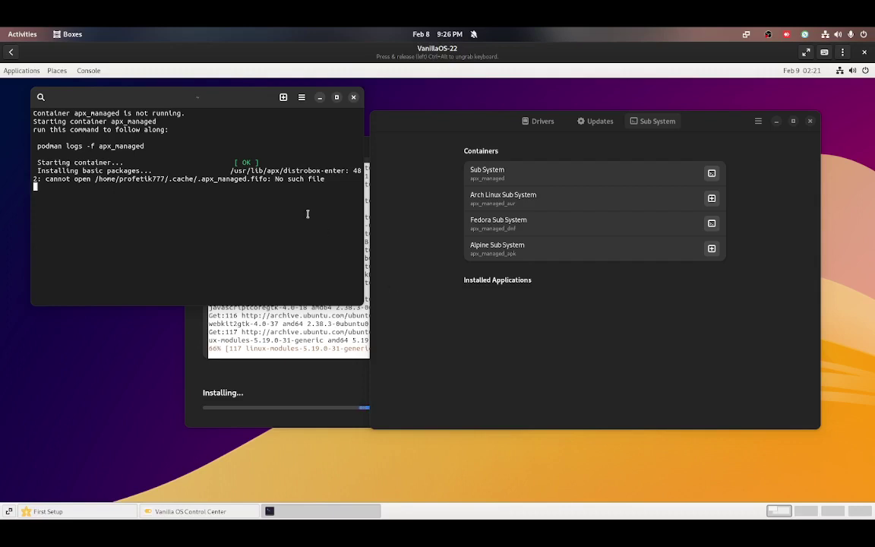
click(354, 99)
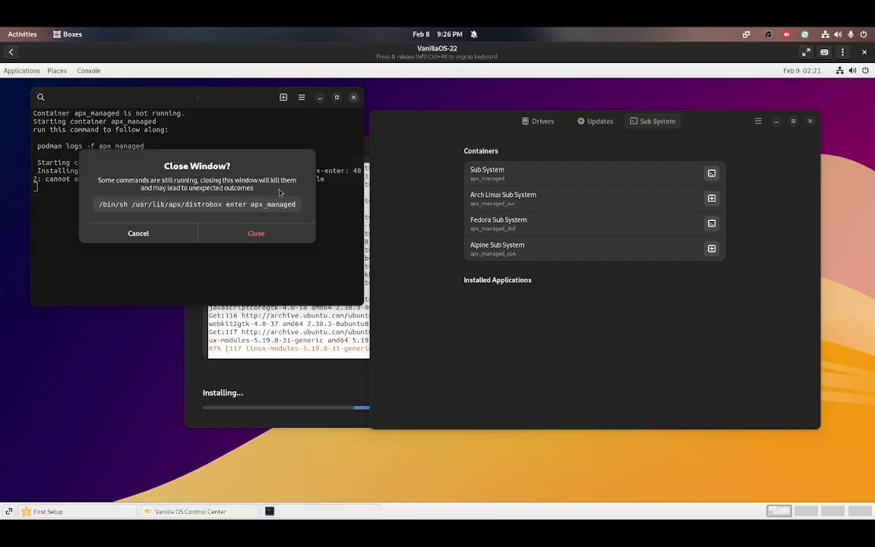
click(259, 233)
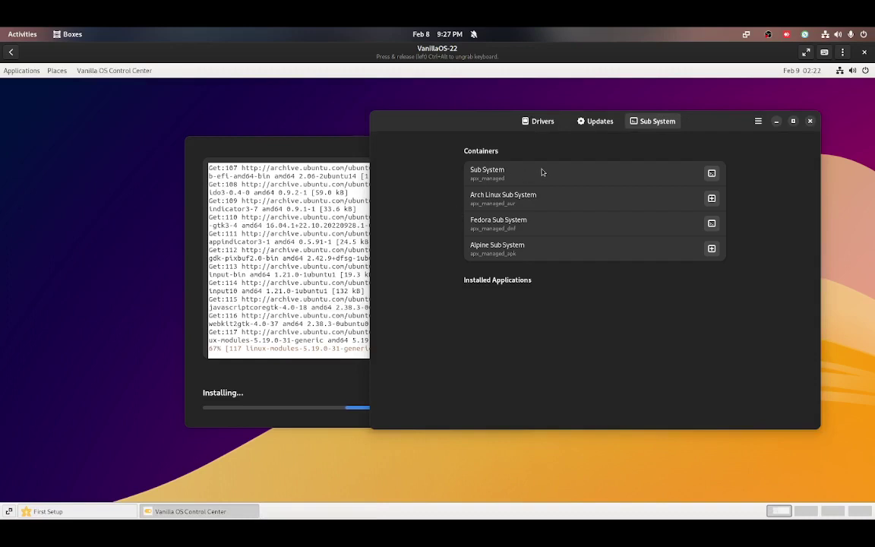
- Open a new Console and try to refresh the host package lists with sudo apt update, entering the account password
click(30, 71)
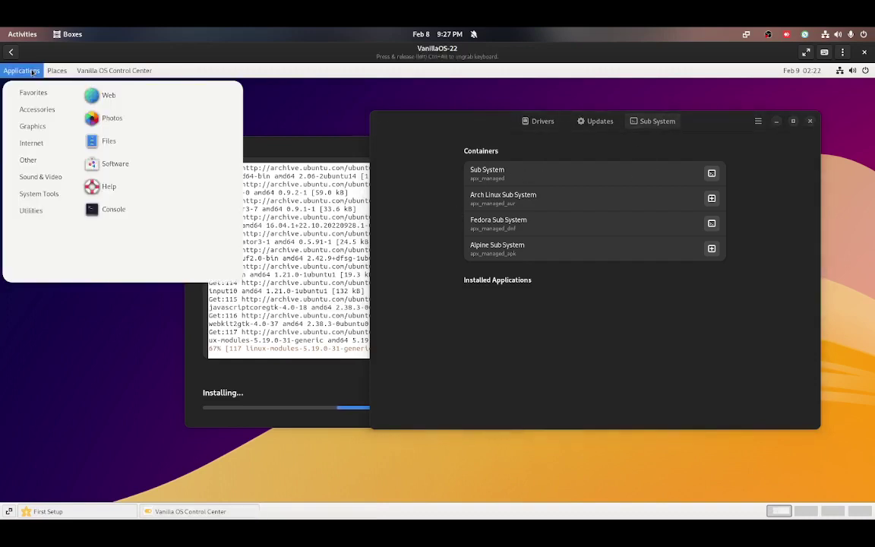
click(113, 207)
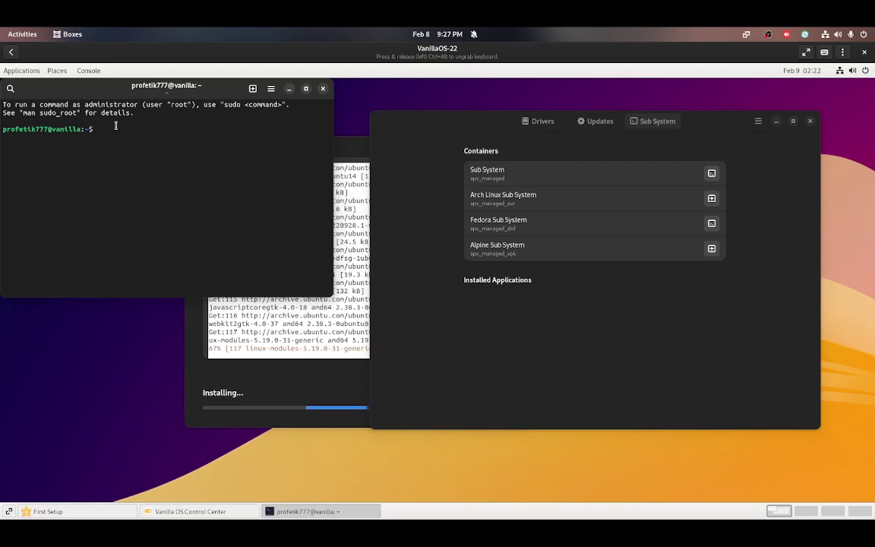
text(sudo apt update)
key(Return)
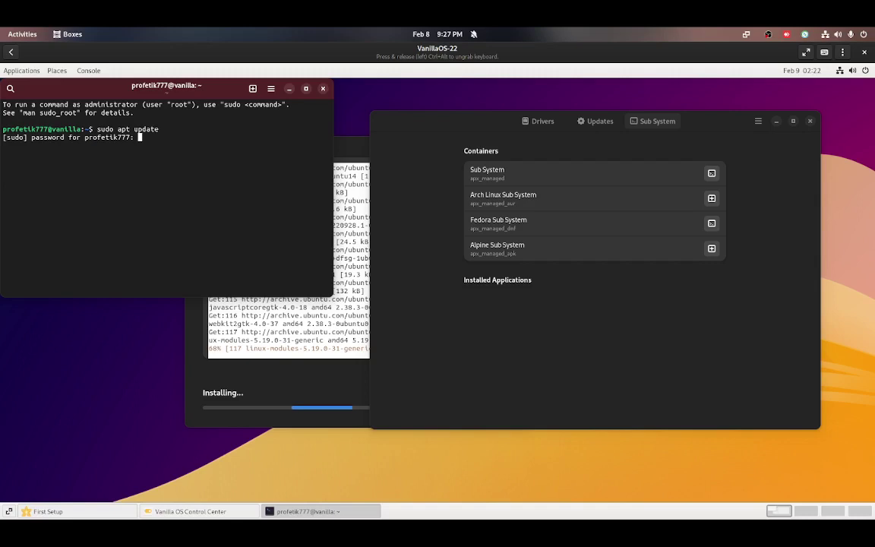
key(Return)
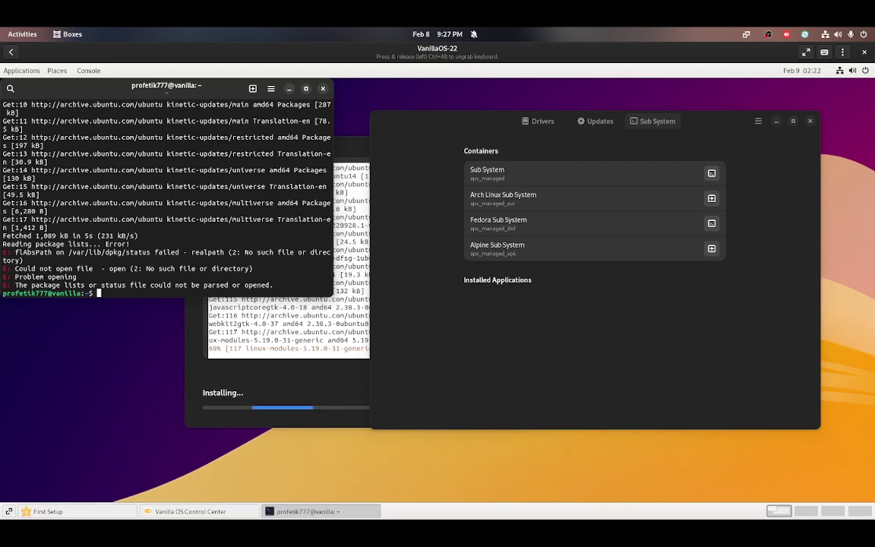
key(Return)
key(Return)
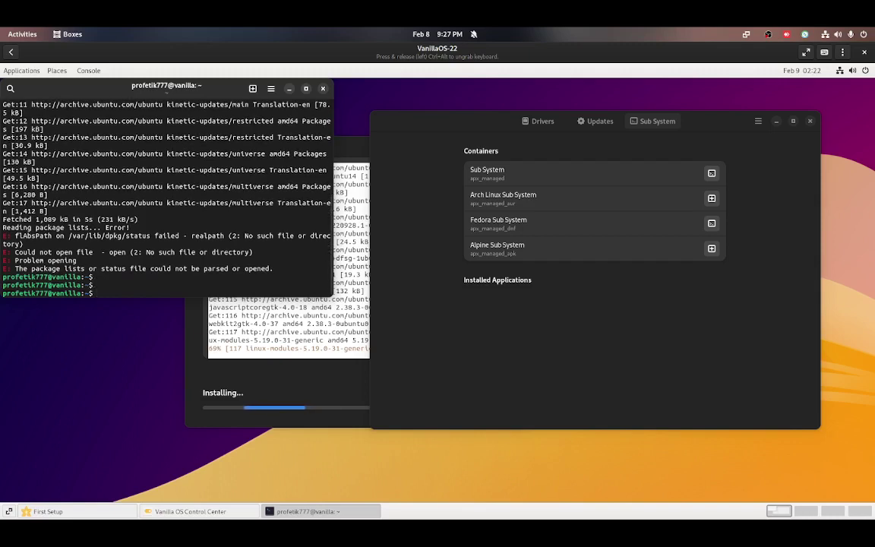
- Try to run apx update, entering the account password at the sudo prompts, retry the command once, and interrupt it
text(apx update)
key(Return)
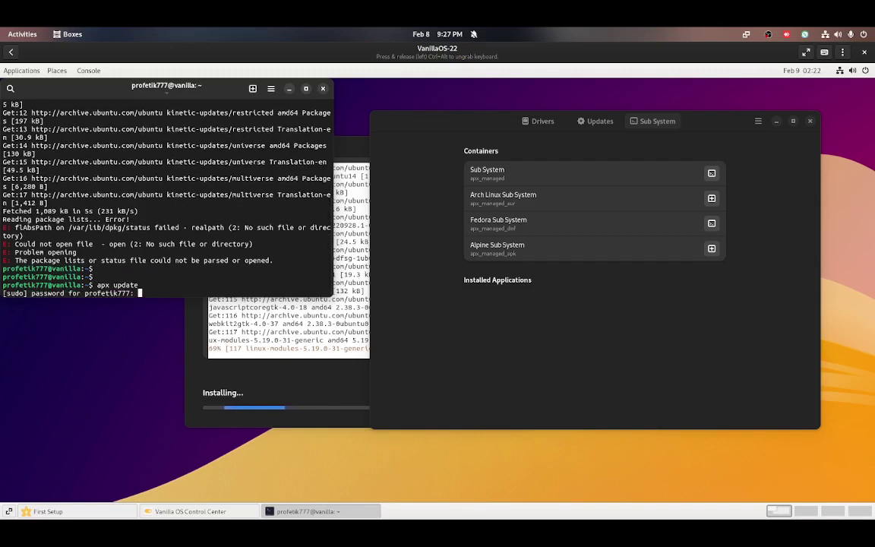
key(Return)
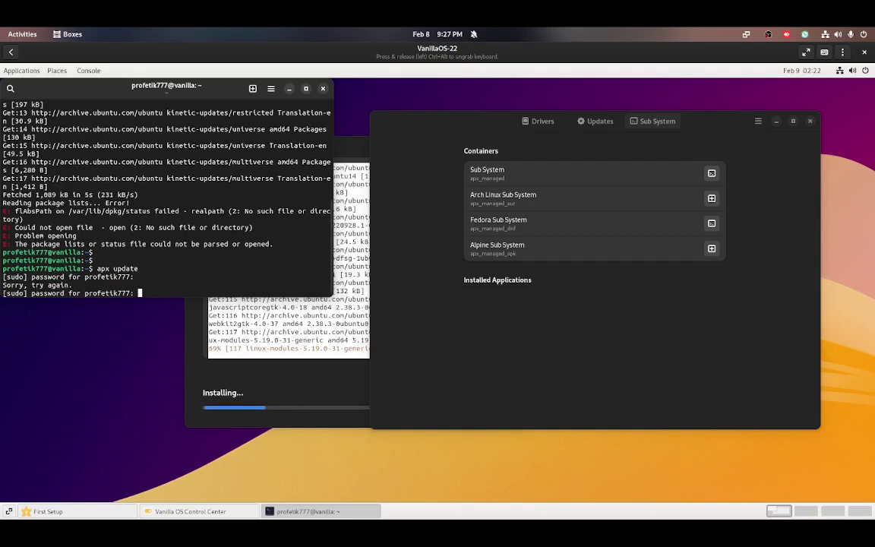
key(Return)
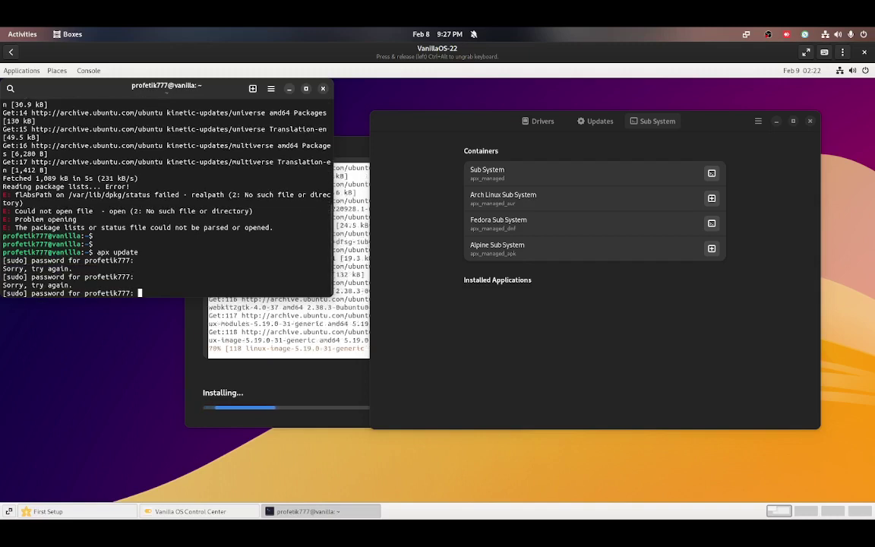
key(Return)
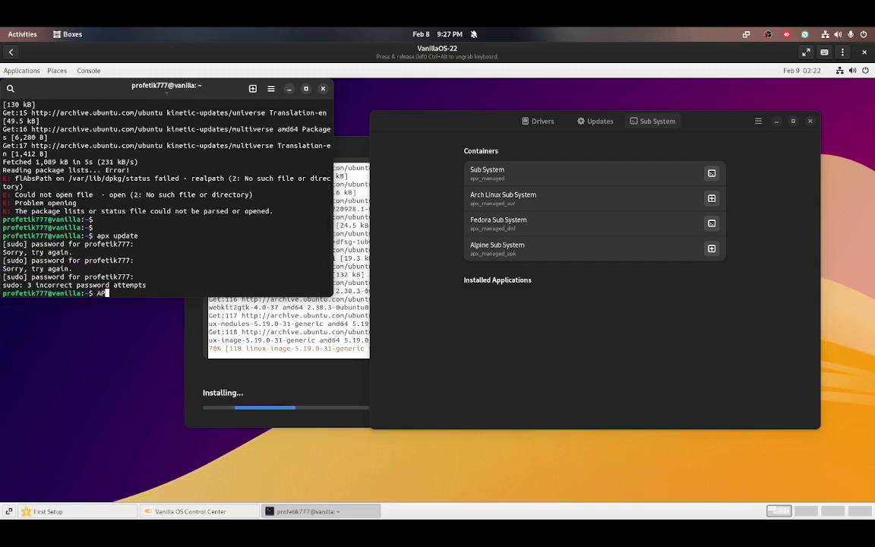
text(apx update)
key(Return)
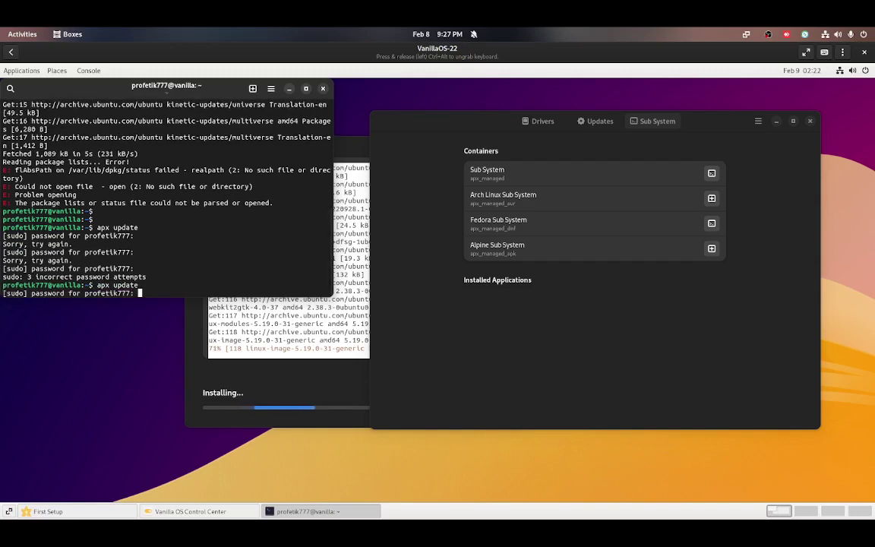
key(Return)
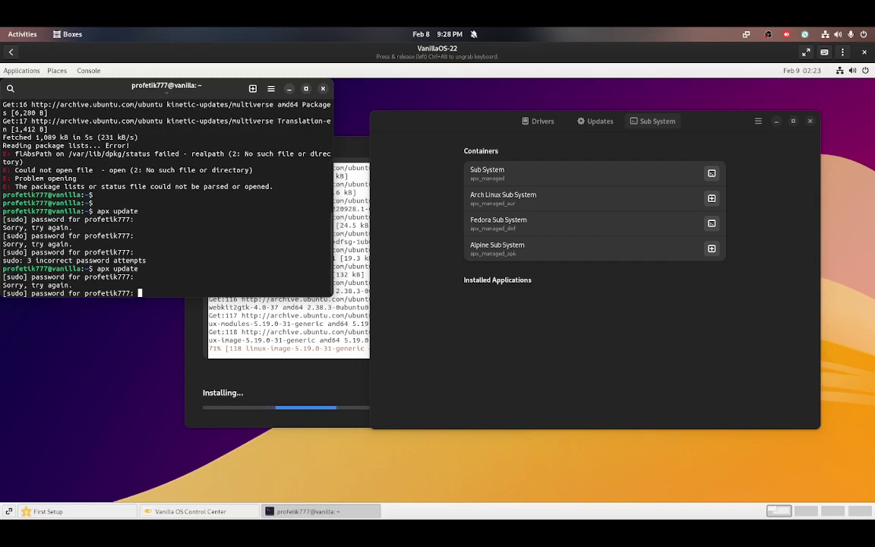
key(Return)
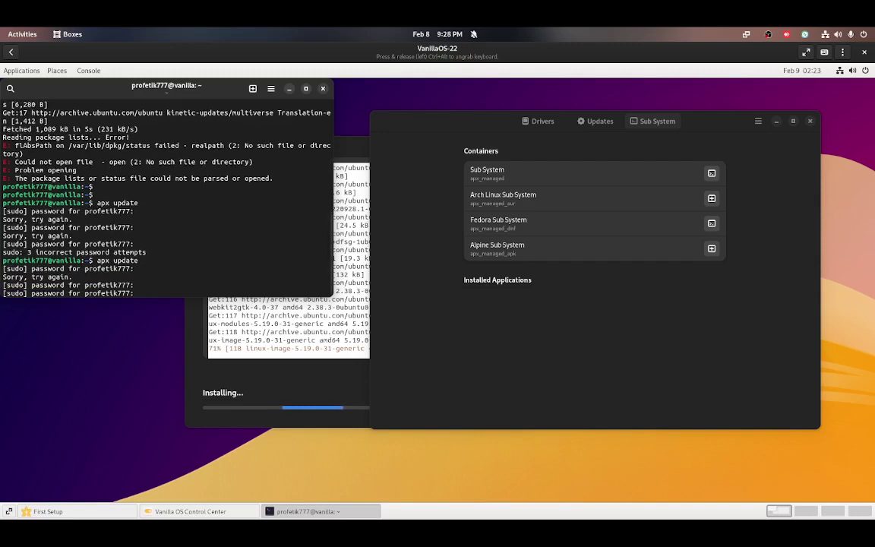
key(ctrl+c)
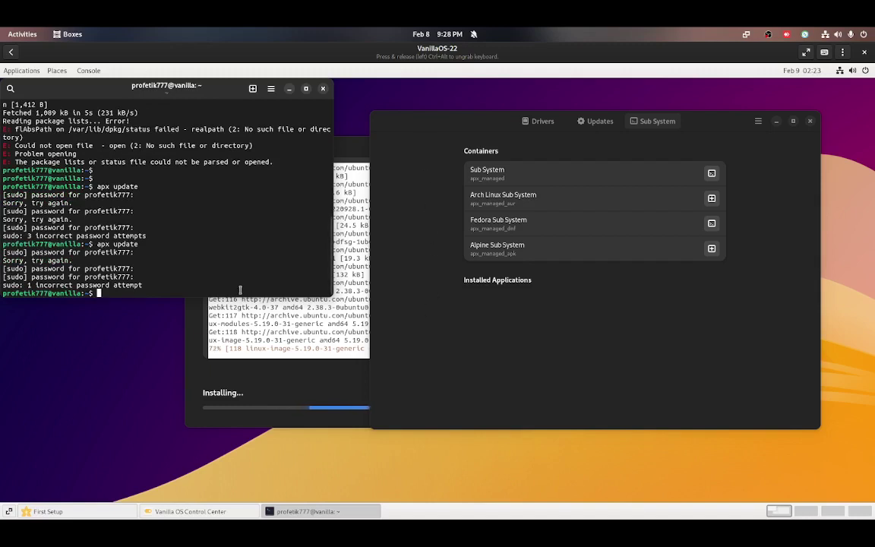
- Display the apx help and highlight the update entry in the list of available commands
text(apx help)
key(Return)
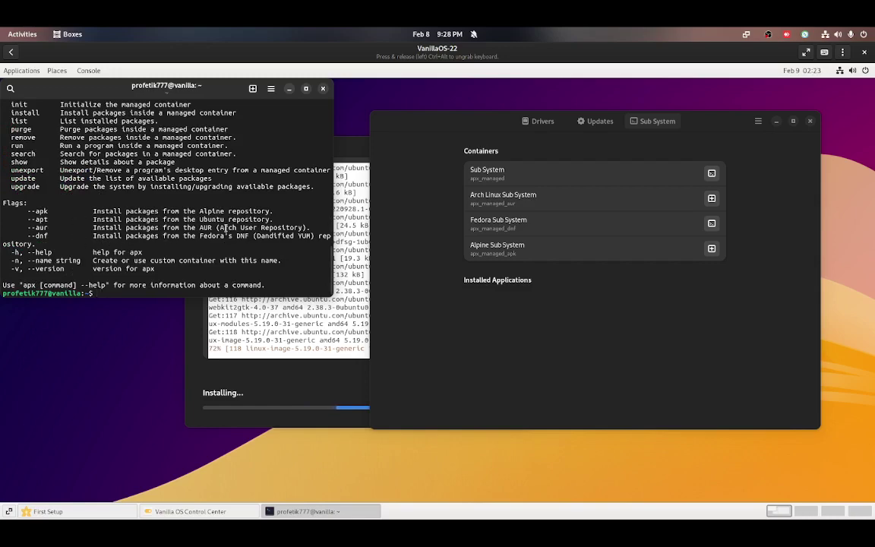
scroll(225, 227, up, 5)
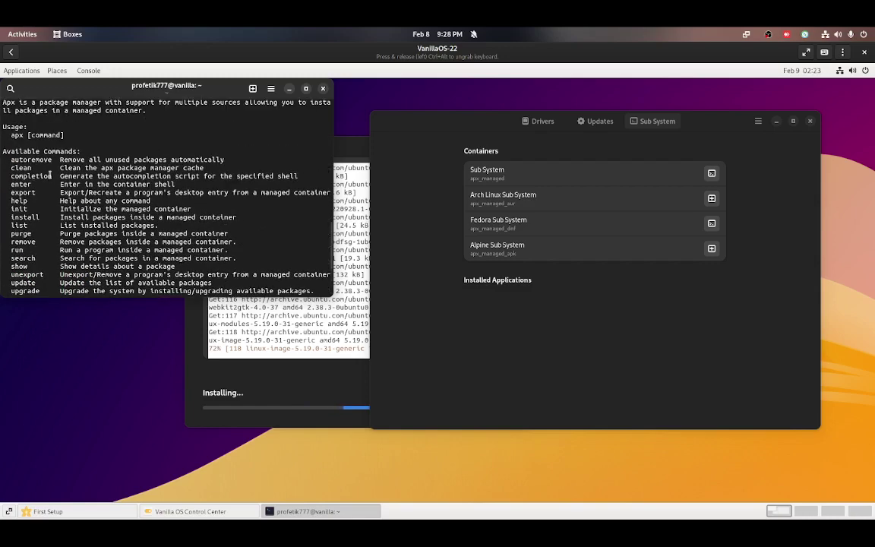
scroll(53, 186, down, 1)
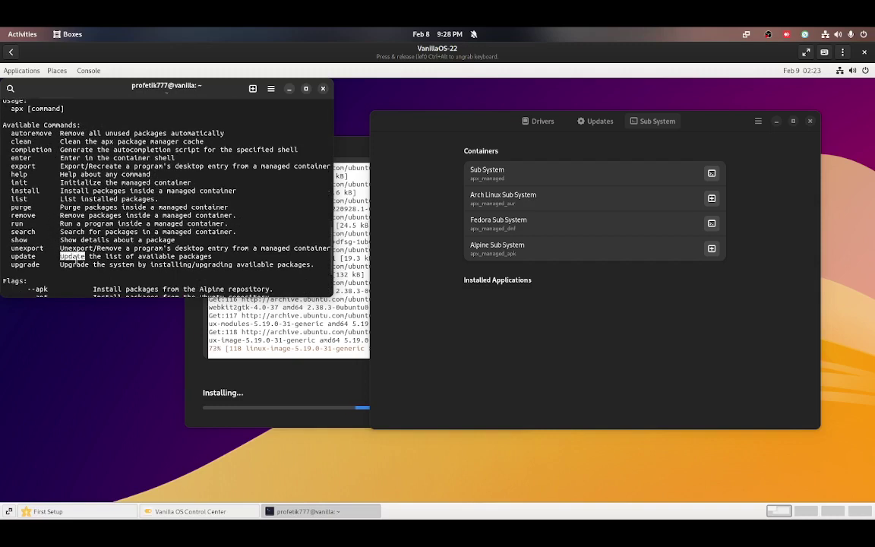
triple_click(76, 258)
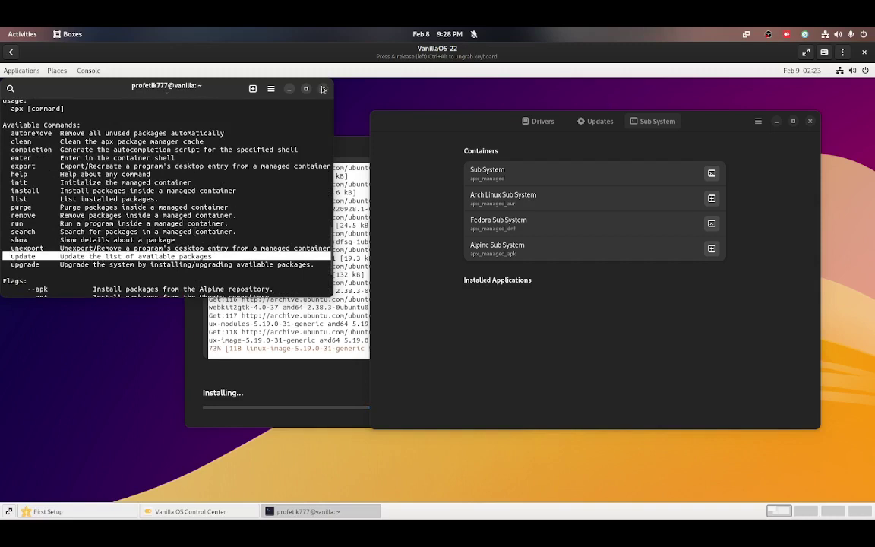
- Open Settings and search for "user" to reach the Users page
click(30, 70)
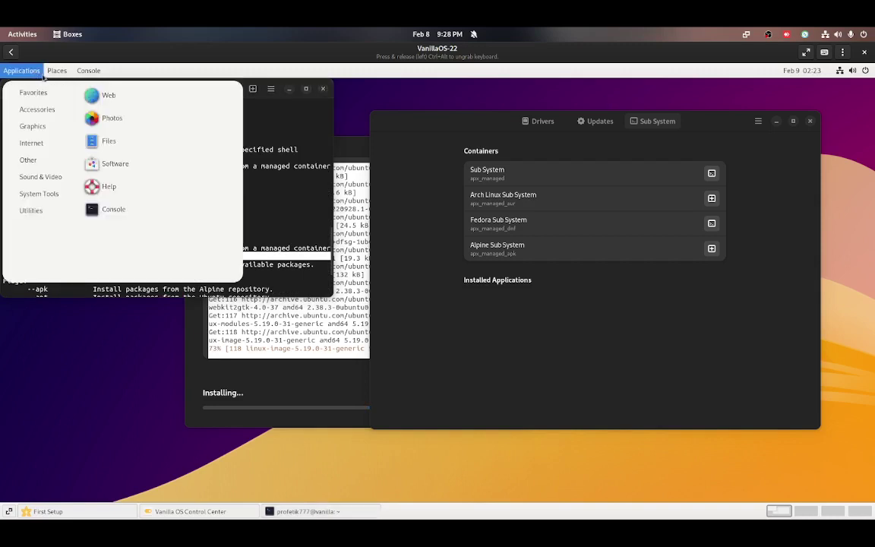
mouse_move(45, 193)
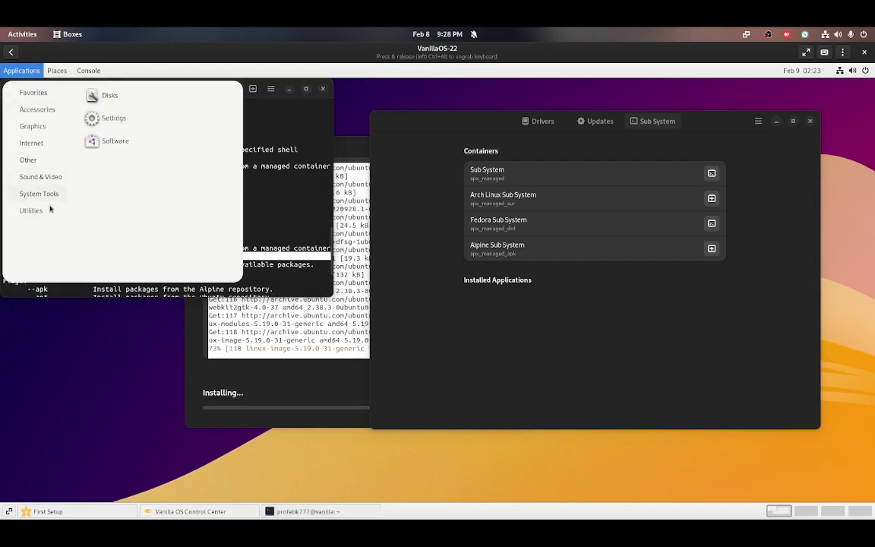
click(112, 120)
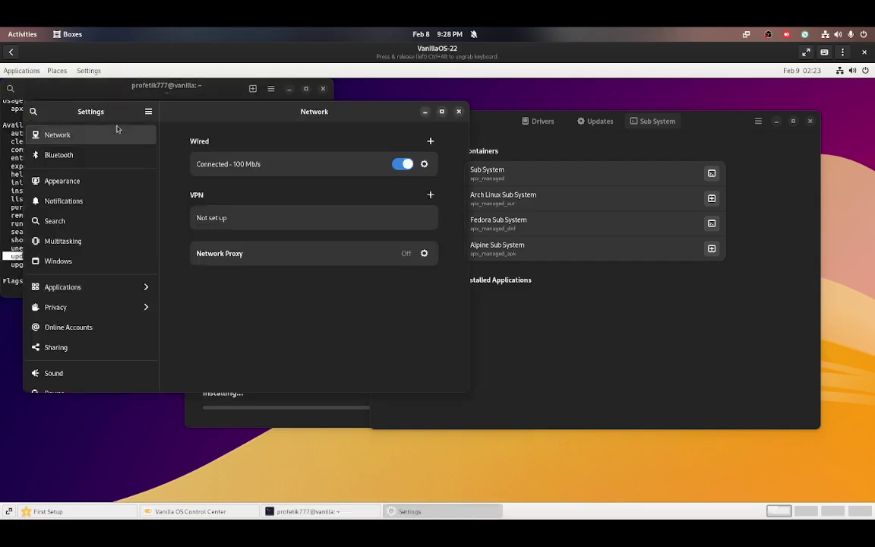
click(31, 112)
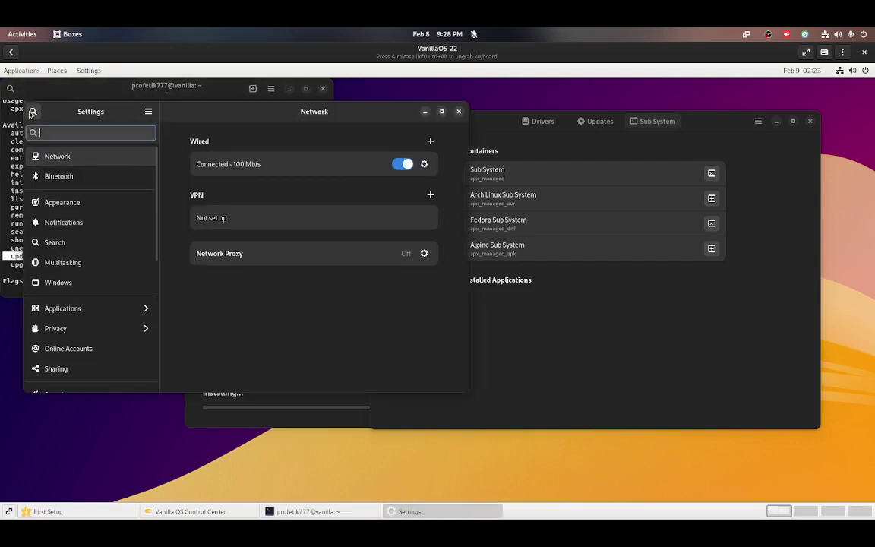
text(user)
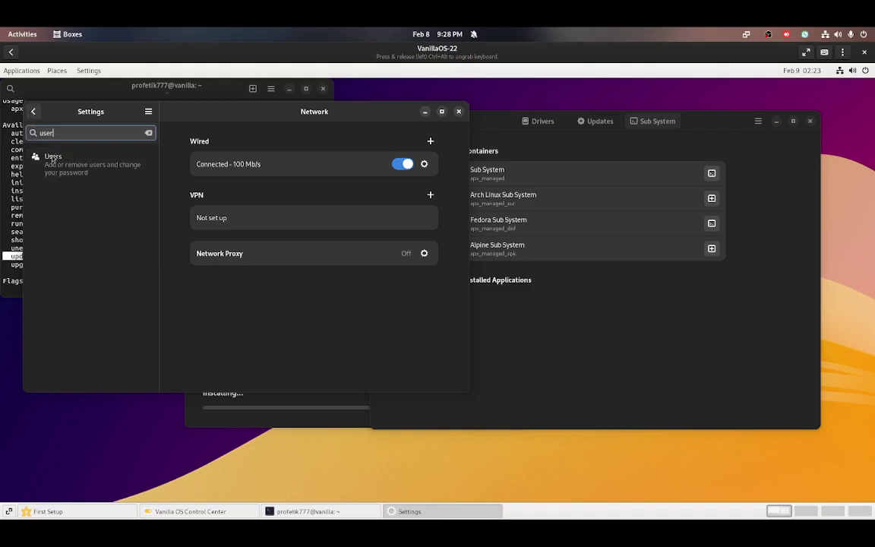
click(31, 112)
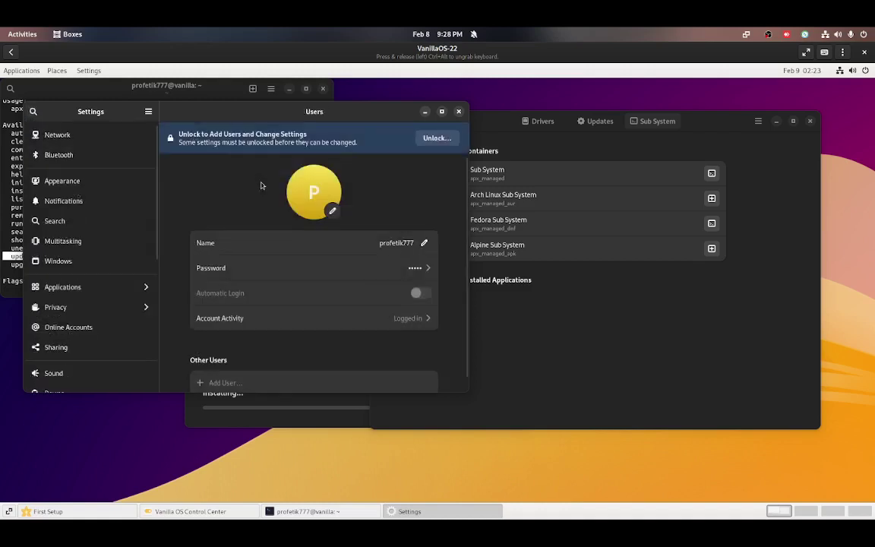
- Unlock the Users settings with the account password and close Settings
click(435, 138)
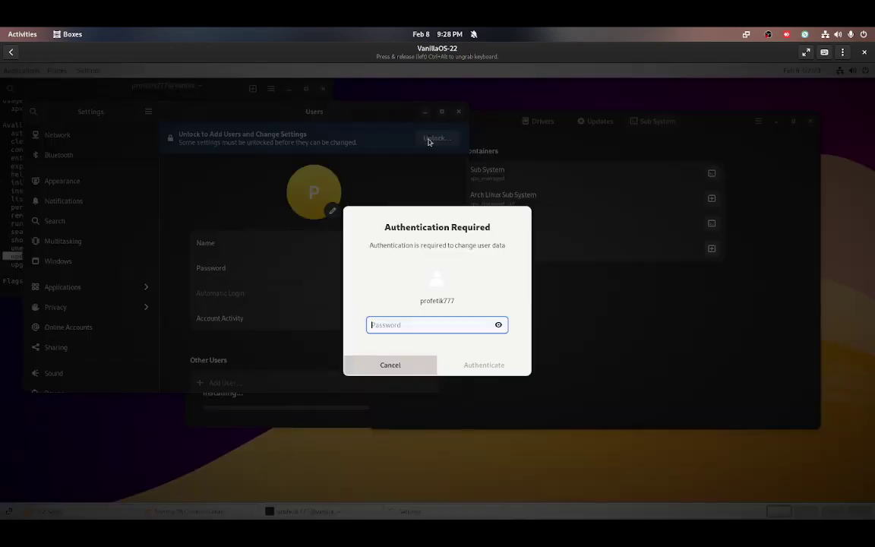
text(••••••••••)
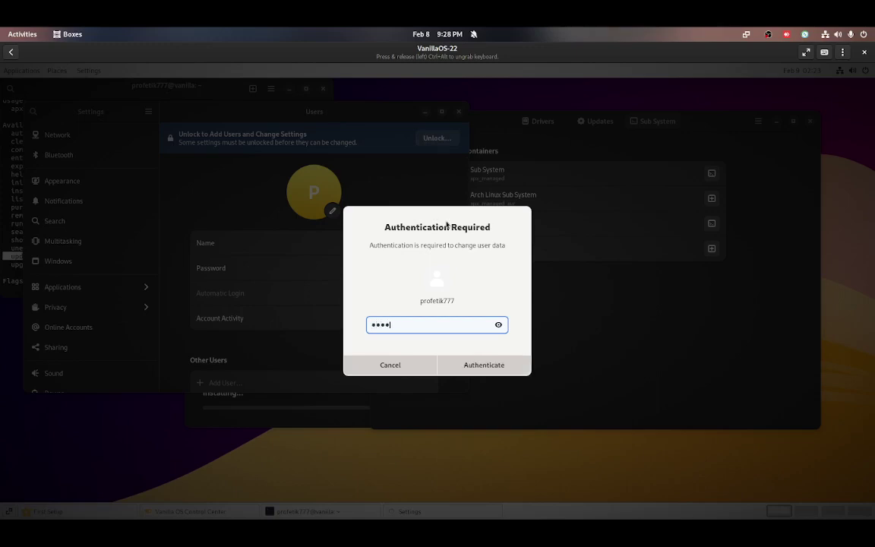
key(Return)
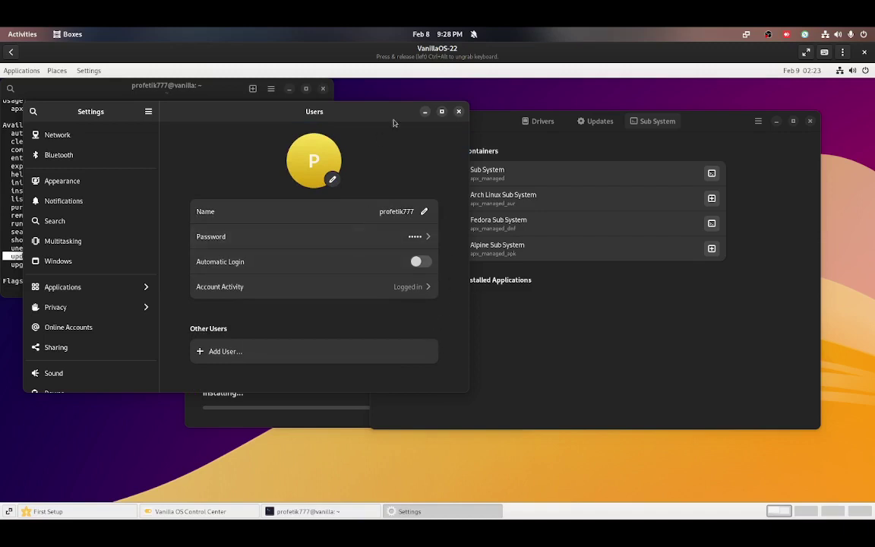
click(457, 113)
- Update the managed container's package list with apx update in the Console
scroll(232, 220, down, 3)
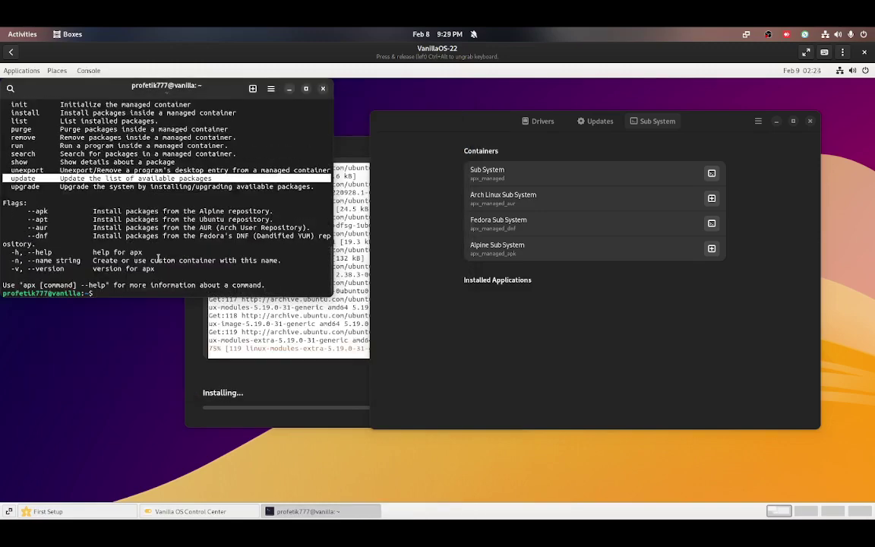
text(app)
text( update)
key(Return)
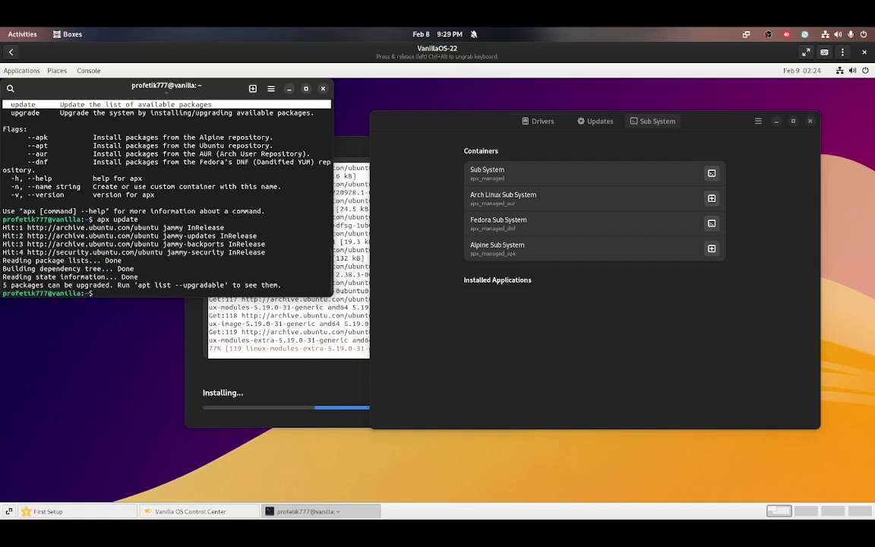
- Upgrade the managed container's packages with apx upgrade, answering y to continue
text(apx upgrade)
key(Return)
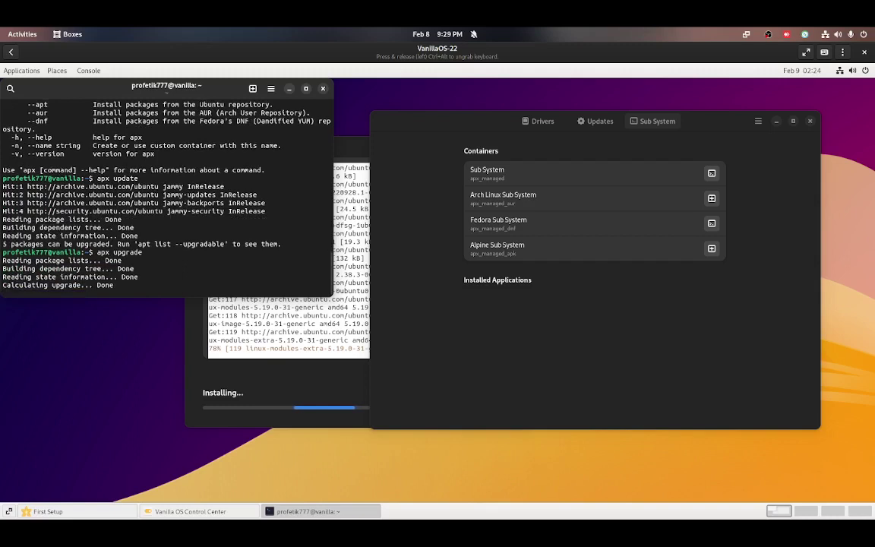
text(y)
key(Return)
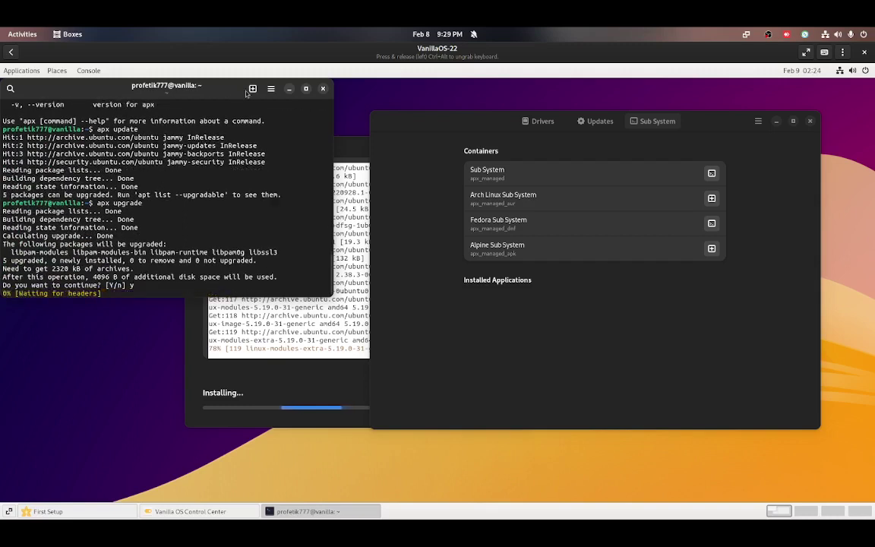
- Add a second Console tab and detach it into its own window, leaving the upgrade running in the first
key(ctrl+shift+t)
key(ctrl+Page_Up)
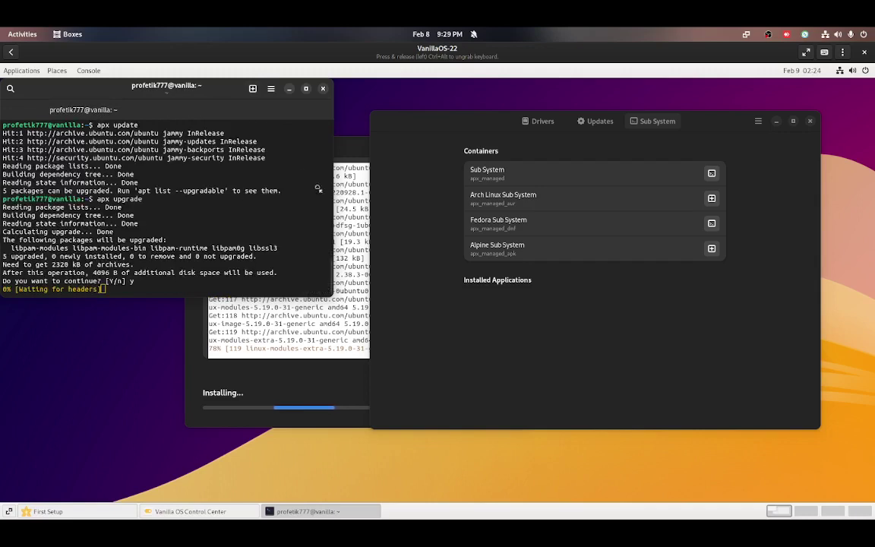
key(ctrl+Page_Down)
drag(234, 105, 493, 385)
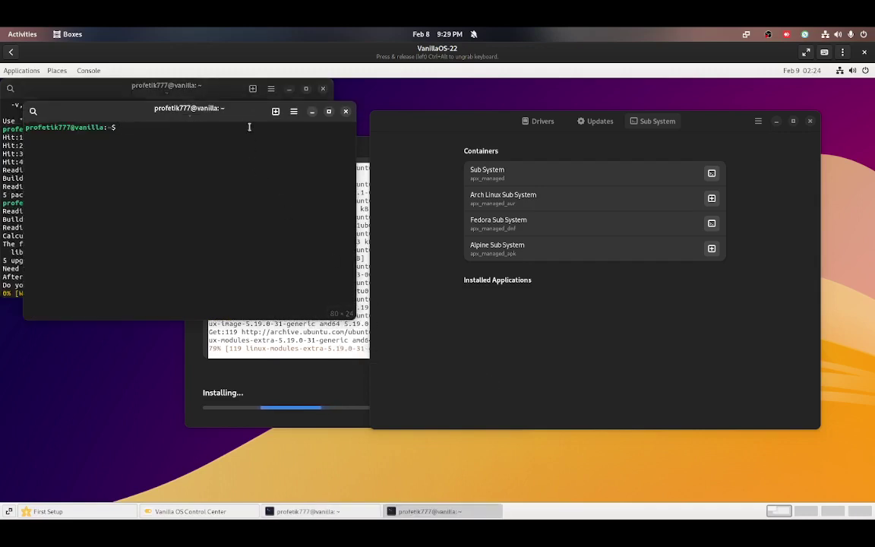
- Move the new Console window clear of the first one and answer y again to the running apx upgrade
drag(183, 108, 459, 244)
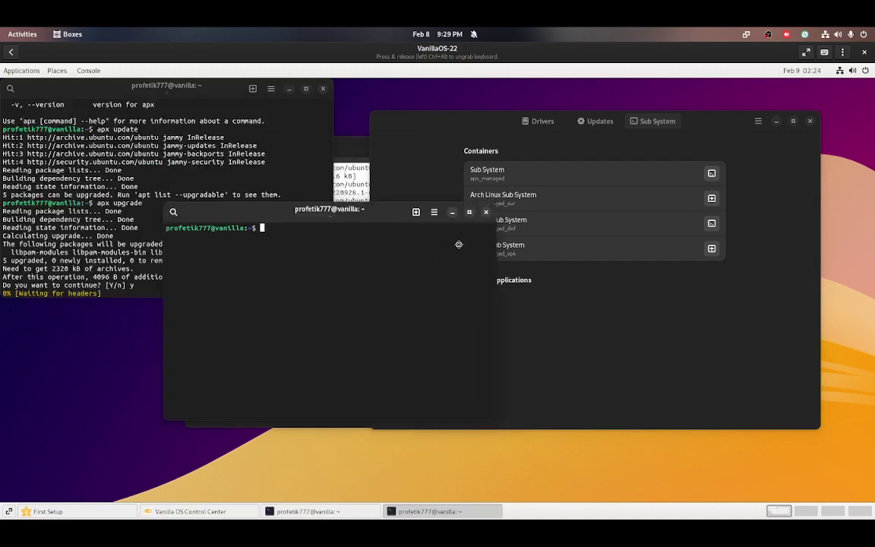
click(136, 288)
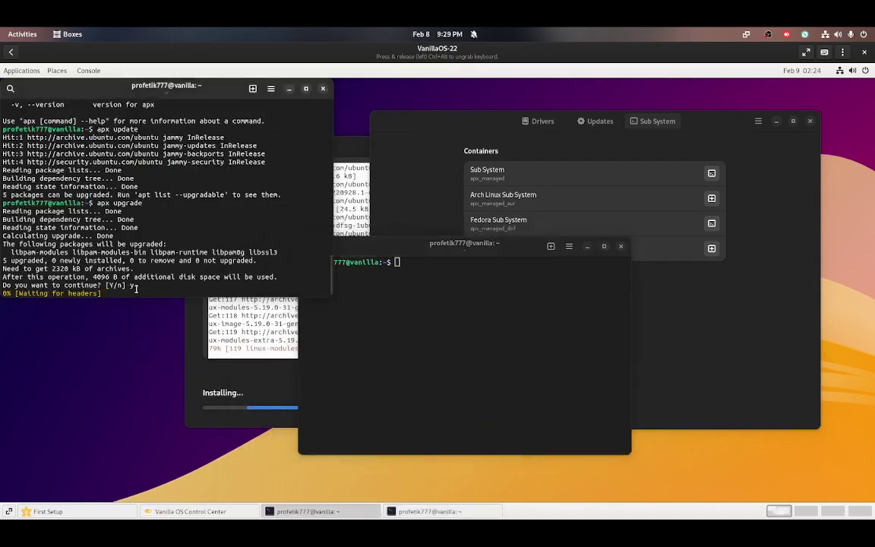
text(y)
key(Return)
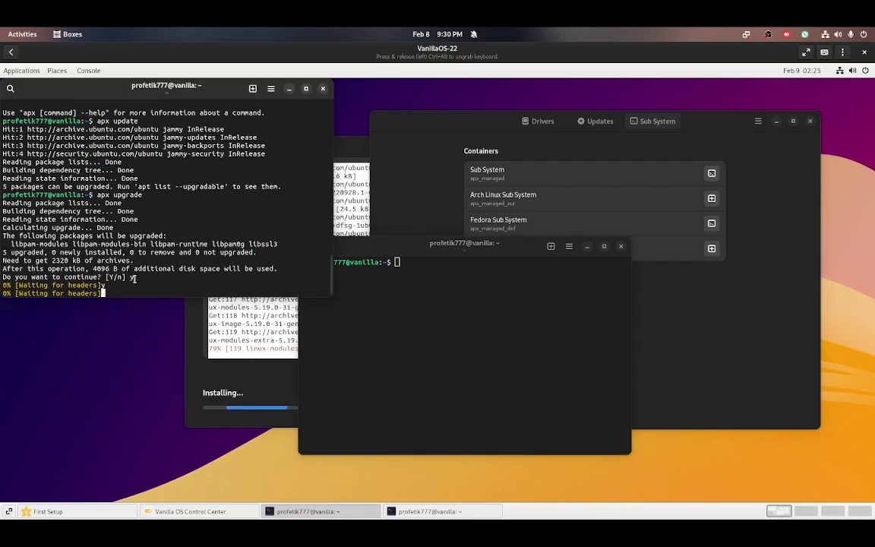
- Check the apx flags and try to install neofetch from the Fedora repository with apx install --dnf neofetch in the second Console window
scroll(133, 278, up, 5)
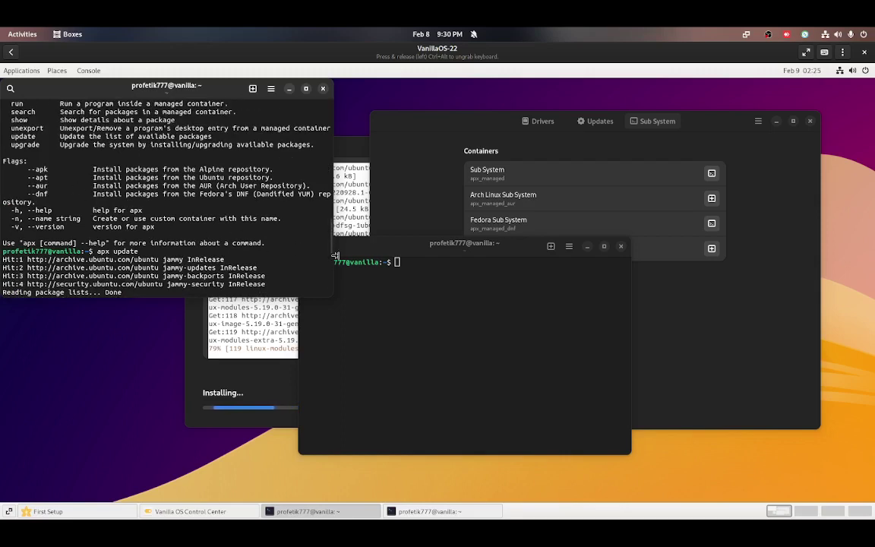
click(408, 262)
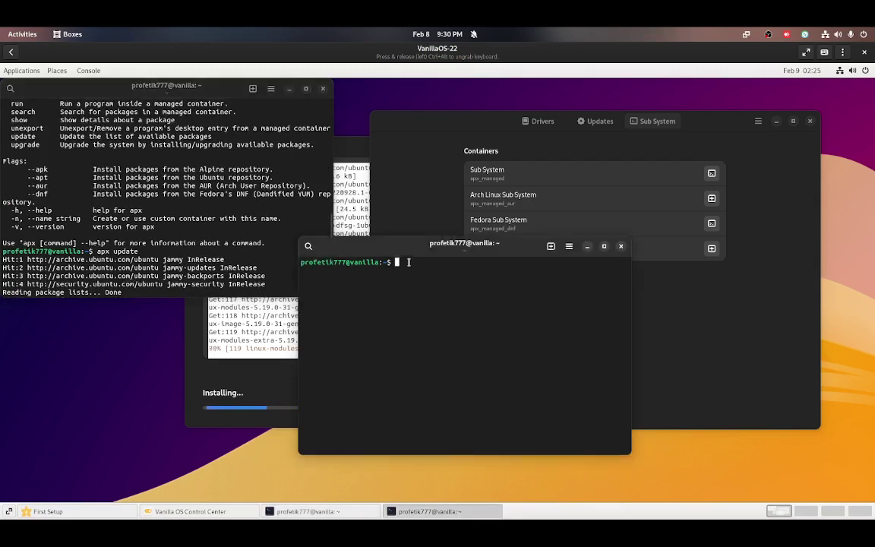
text(apx install)
key(BackSpace)
key(BackSpace)
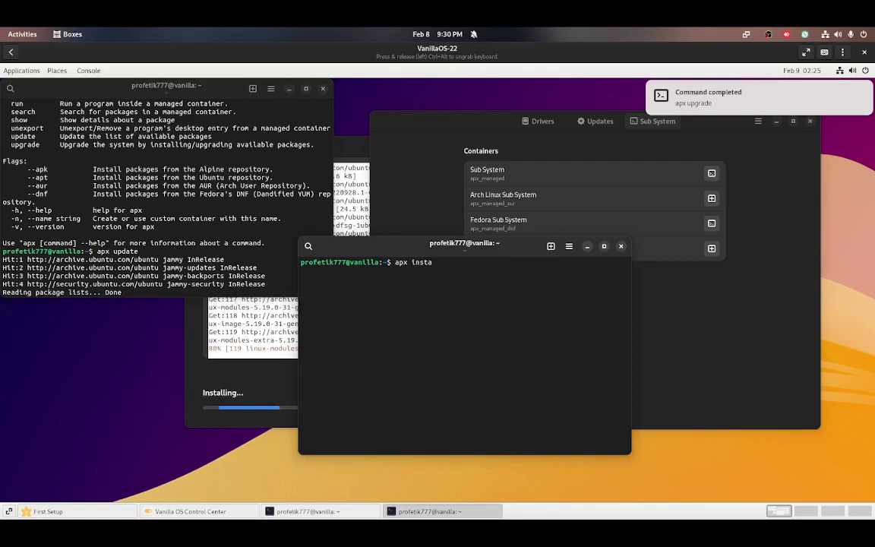
text(ll --dnf)
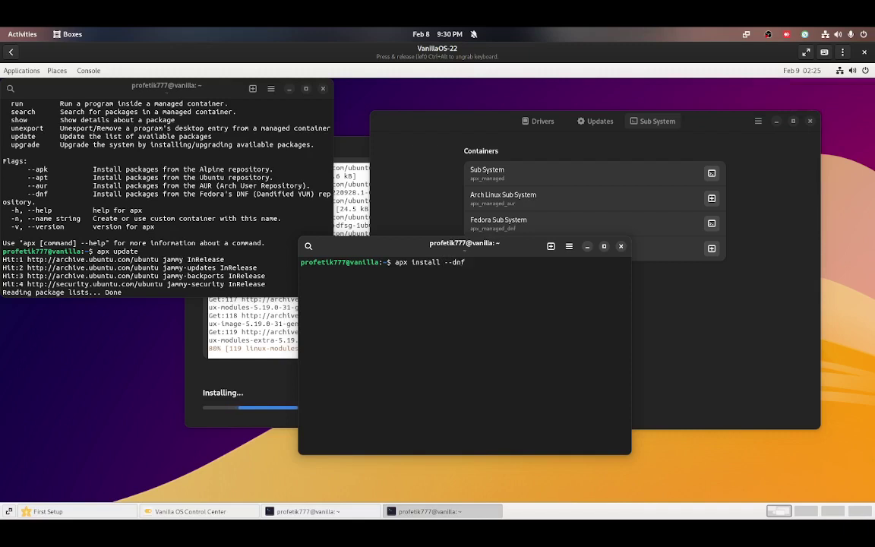
text( neofetch)
key(Return)
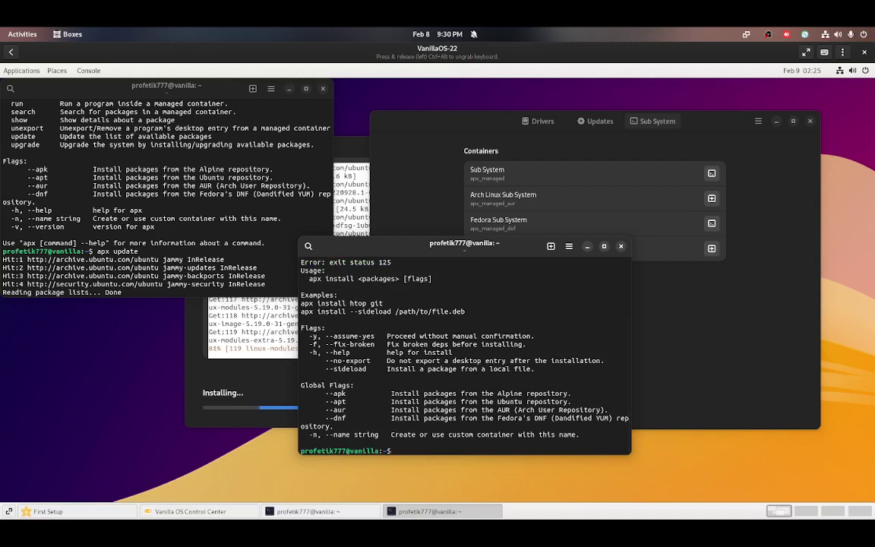
- Try the install with the flag placed first, as apx --dnf install neofetch, and review its output
key(Up)
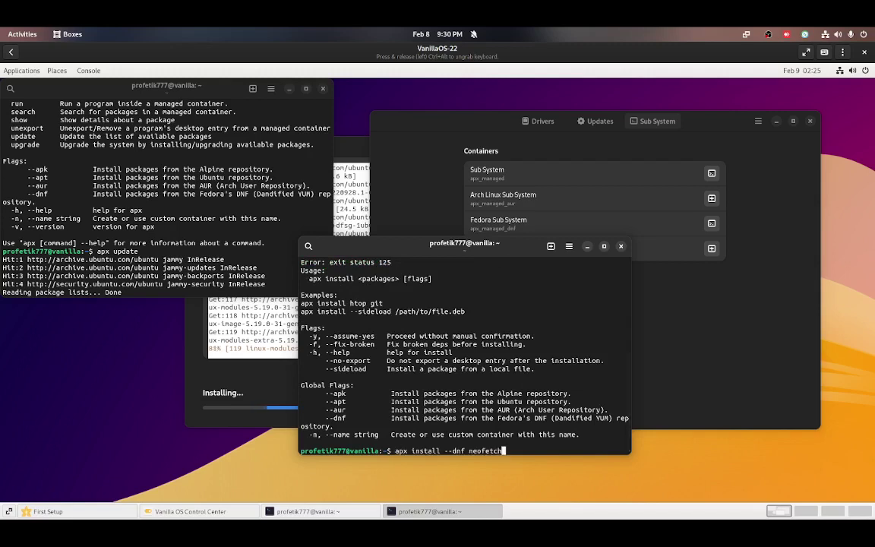
key(BackSpace)
key(BackSpace)
key(BackSpace)
key(BackSpace)
key(BackSpace)
key(BackSpace)
key(BackSpace)
key(BackSpace)
key(BackSpace)
key(BackSpace)
key(BackSpace)
key(BackSpace)
key(BackSpace)
key(BackSpace)
key(BackSpace)
key(BackSpace)
key(BackSpace)
key(BackSpace)
key(BackSpace)
key(BackSpace)
key(BackSpace)
key(BackSpace)
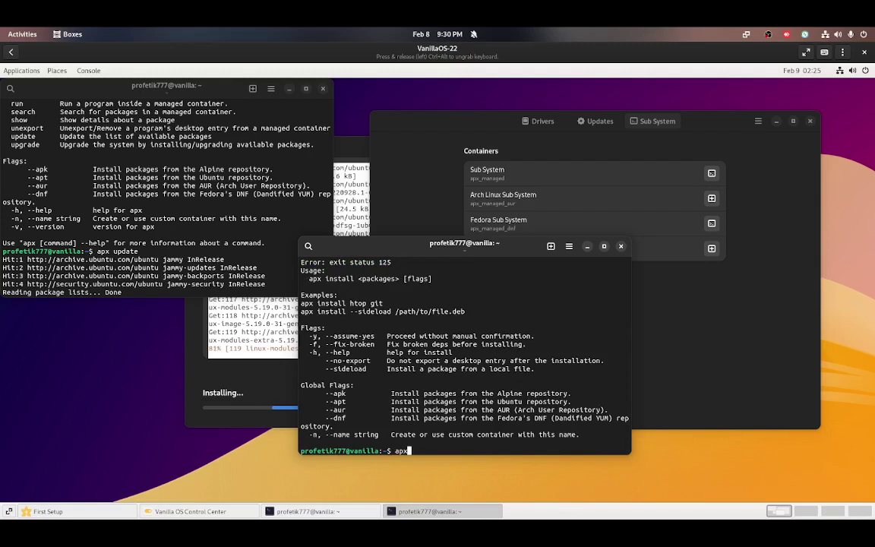
text(--dnf install neofetch)
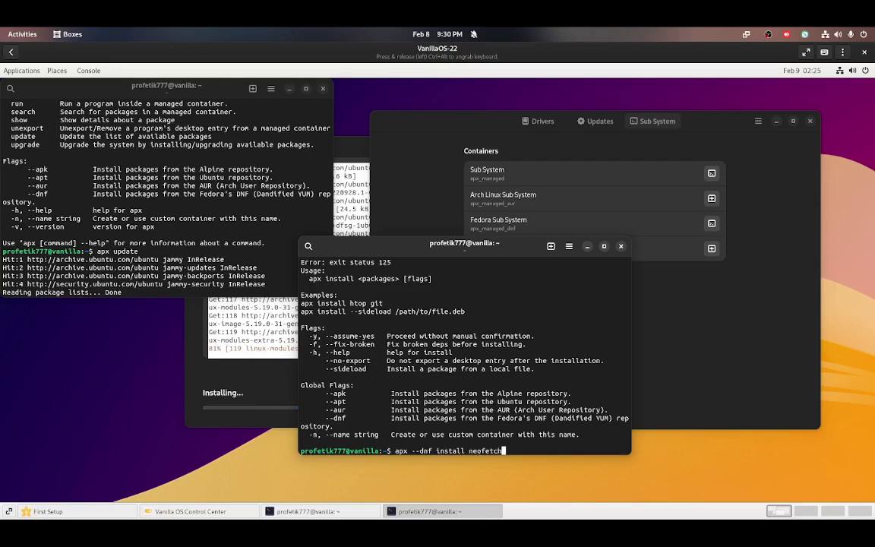
key(Return)
scroll(465, 350, up, 2)
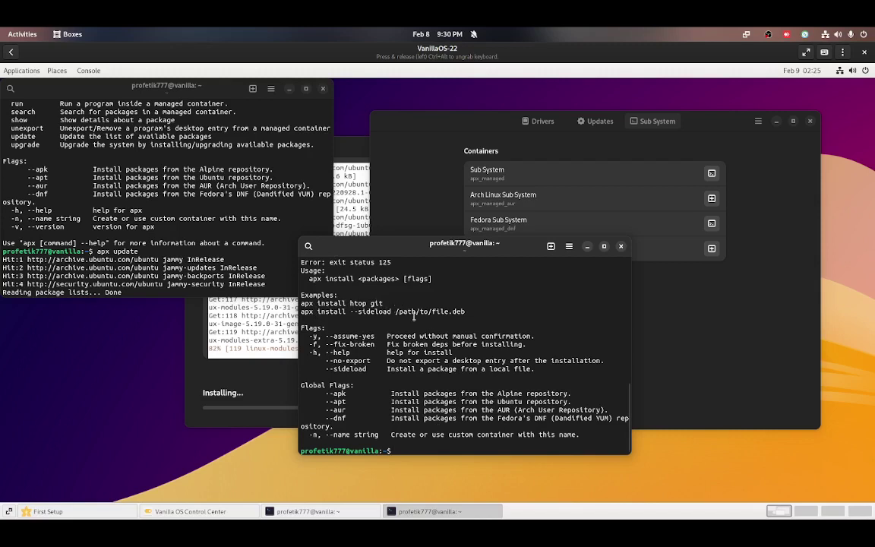
scroll(437, 326, up, 1)
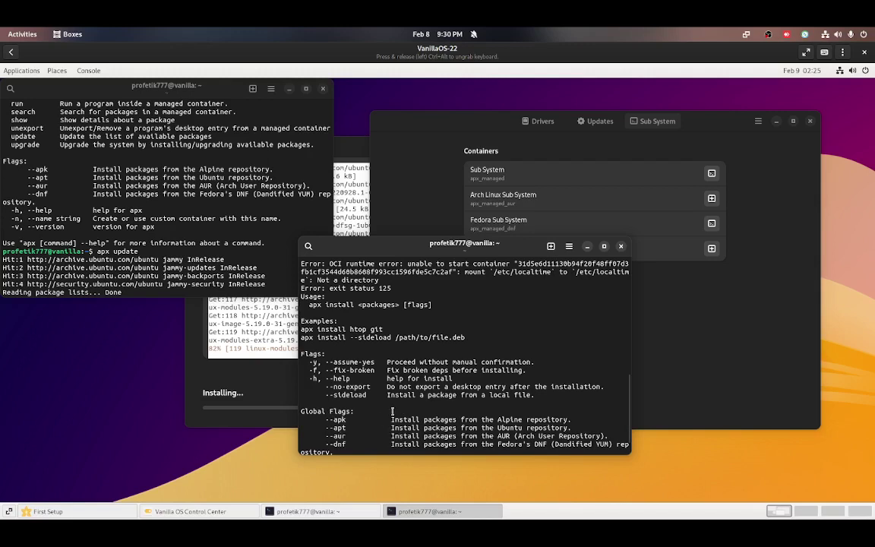
scroll(426, 411, down, 1)
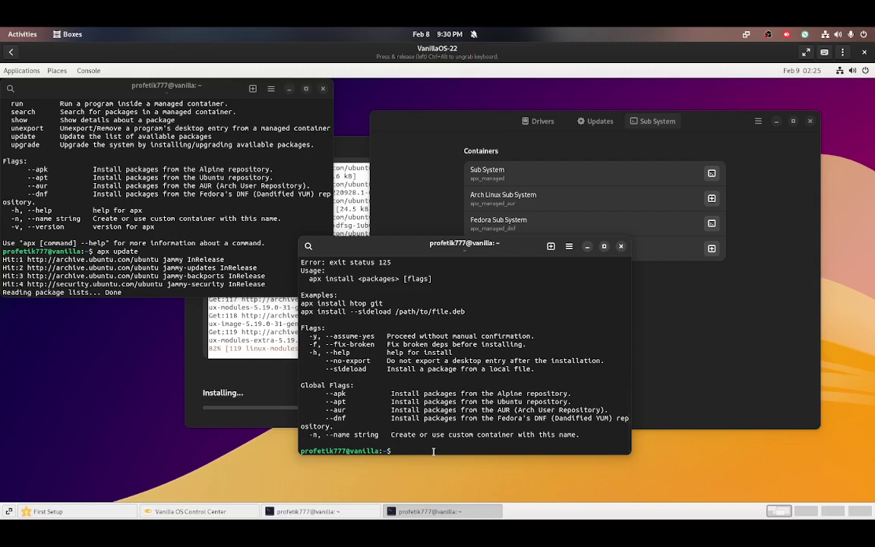
- Try the install with the flag placed last, as apx install neofetch --dnf
text(apx inta)
key(BackSpace)
key(BackSpace)
text(stall --dnf)
key(BackSpace)
key(BackSpace)
key(BackSpace)
key(BackSpace)
key(BackSpace)
text(neofetch --dnf)
key(Return)
key(Up)
key(BackSpace)
key(BackSpace)
key(BackSpace)
key(BackSpace)
key(BackSpace)
key(BackSpace)
key(BackSpace)
key(BackSpace)
key(BackSpace)
key(BackSpace)
key(BackSpace)
- Examine the output of the last install attempt and highlight the apx install usage line
scroll(365, 446, up, 2)
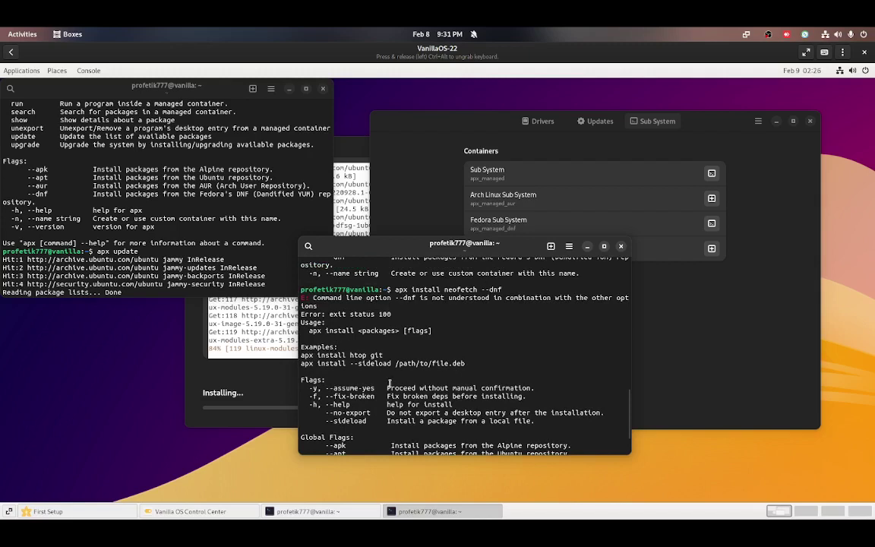
scroll(317, 387, down, 1)
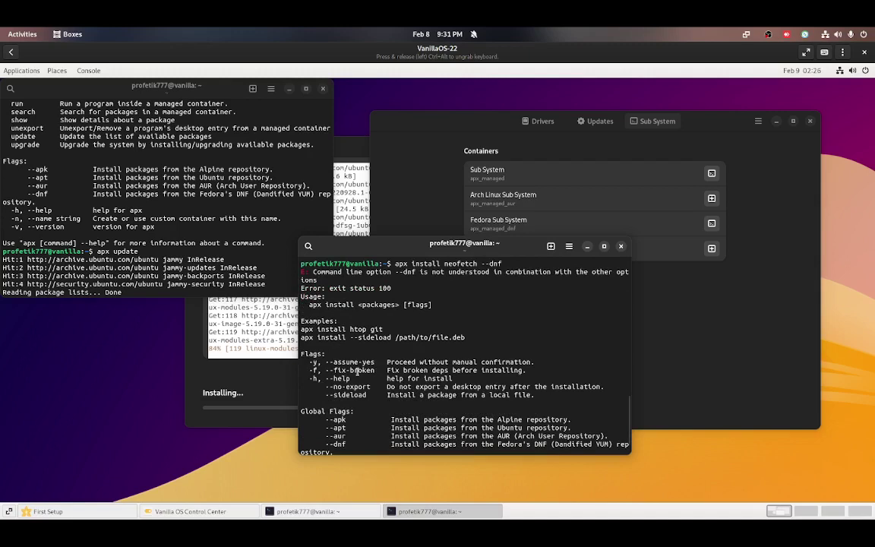
drag(302, 305, 431, 305)
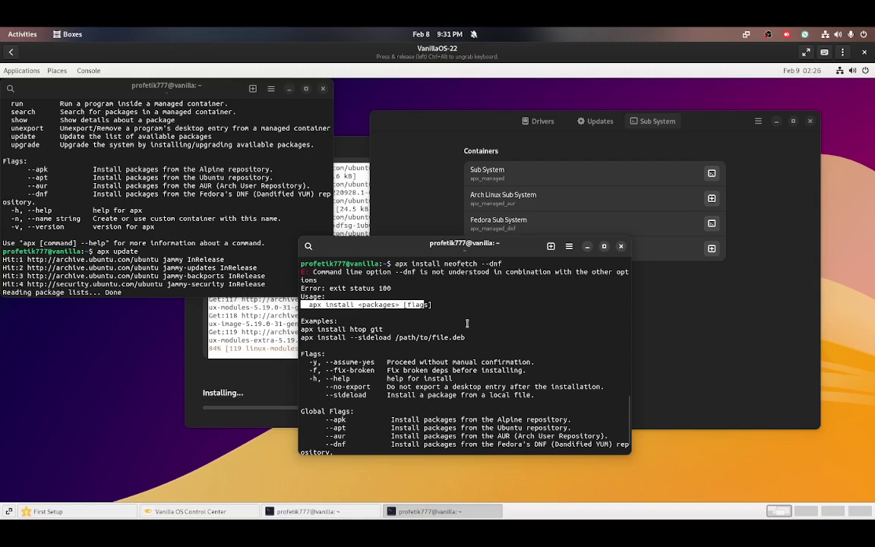
text(apx install neof)
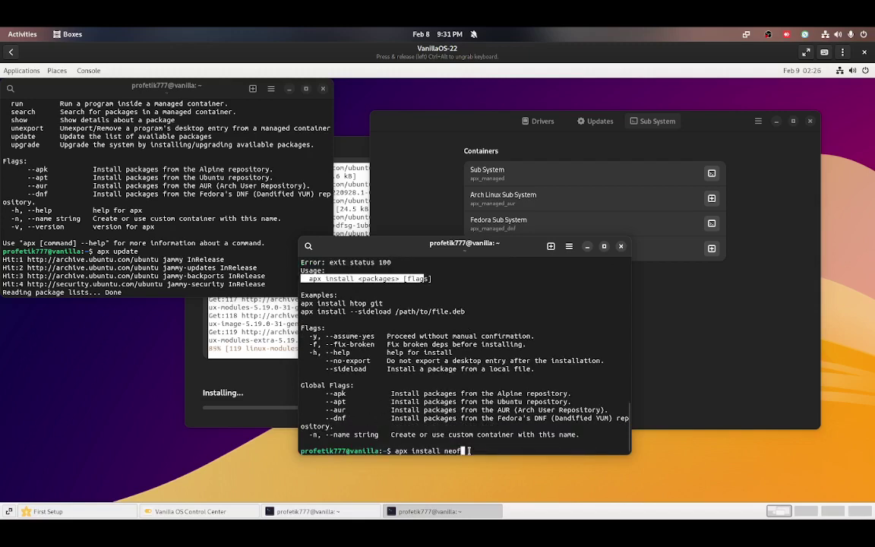
key(BackSpace)
key(BackSpace)
key(BackSpace)
key(BackSpace)
key(BackSpace)
key(BackSpace)
key(BackSpace)
key(BackSpace)
key(BackSpace)
key(BackSpace)
key(BackSpace)
key(BackSpace)
key(BackSpace)
key(BackSpace)
key(BackSpace)
key(BackSpace)
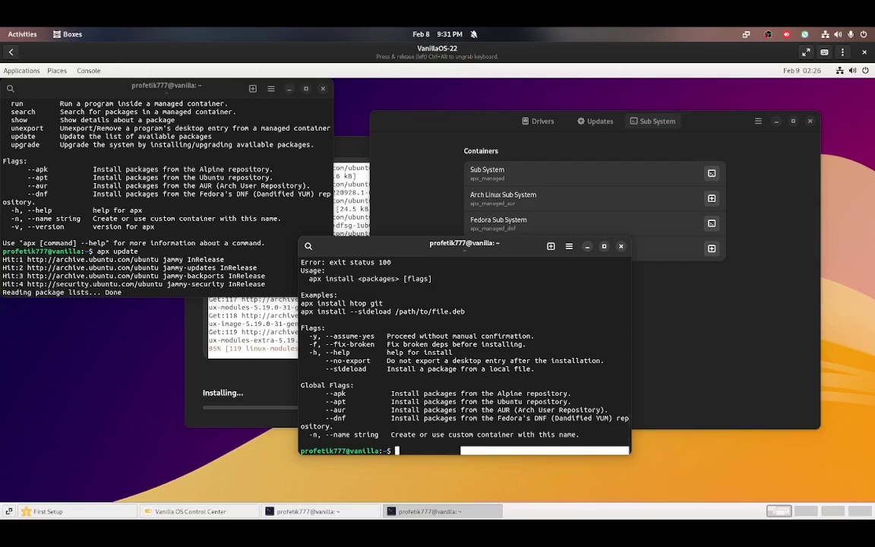
- Retry the neofetch installation by running apx install neofetch --dnf a second time
text(apx install)
key(BackSpace)
key(BackSpace)
key(BackSpace)
key(BackSpace)
key(BackSpace)
key(BackSpace)
key(BackSpace)
key(BackSpace)
key(BackSpace)
text(install neofetch --dnf)
key(Return)
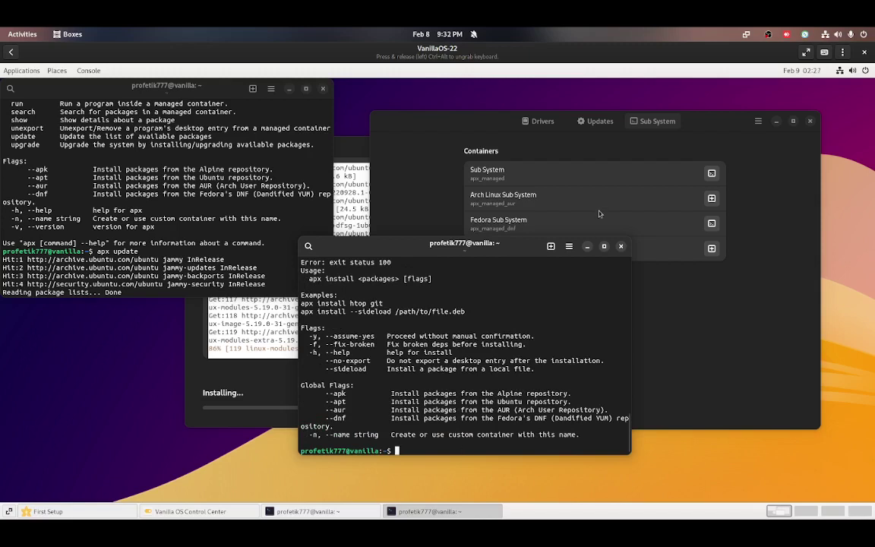
- Try to open a shell in the Fedora Sub System container from the Control Center, and close its Console window
click(712, 224)
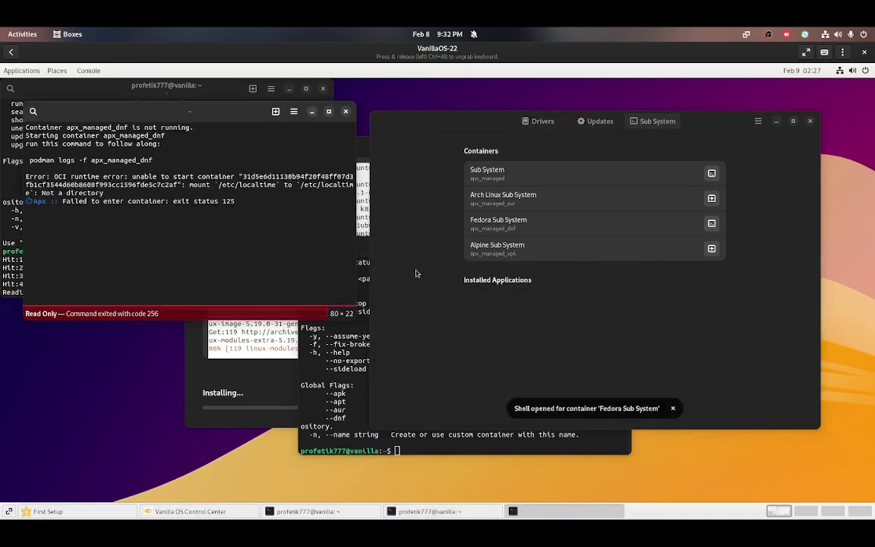
click(345, 111)
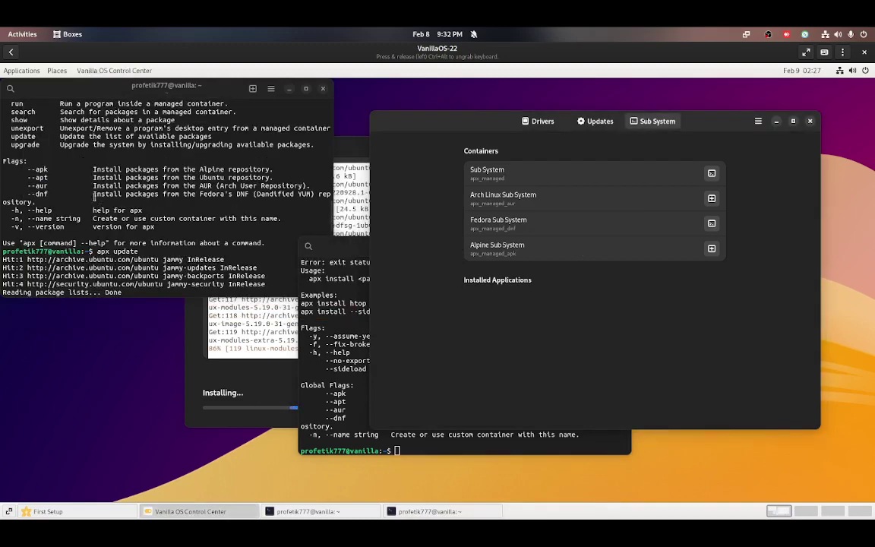
- Launch the Web browser and load google.com
click(33, 72)
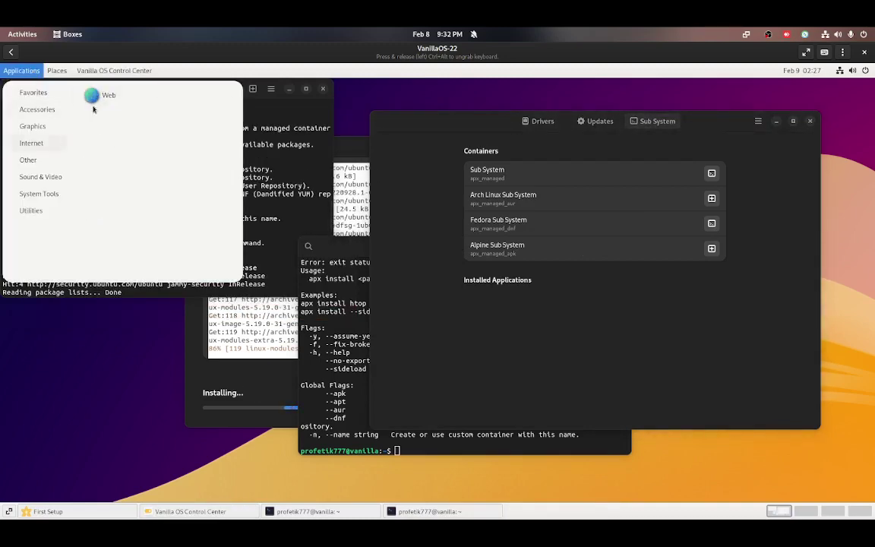
click(96, 92)
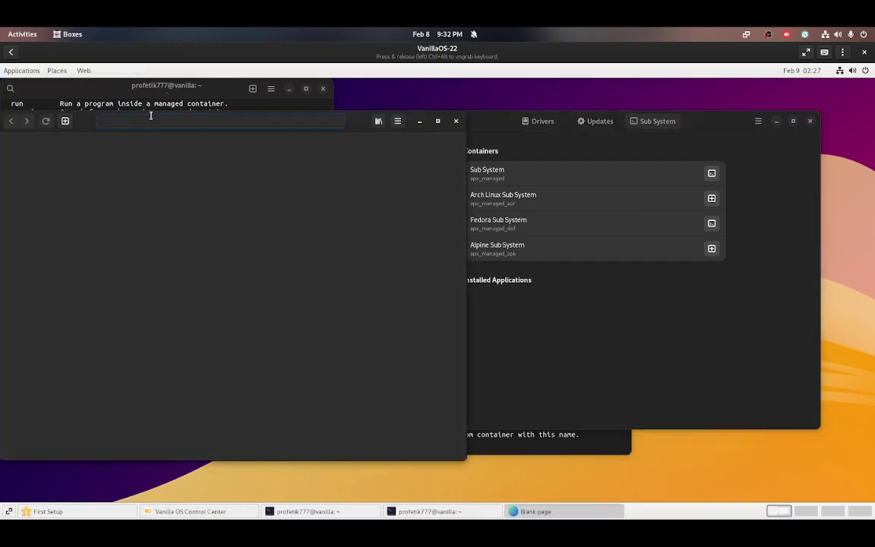
text(google.com)
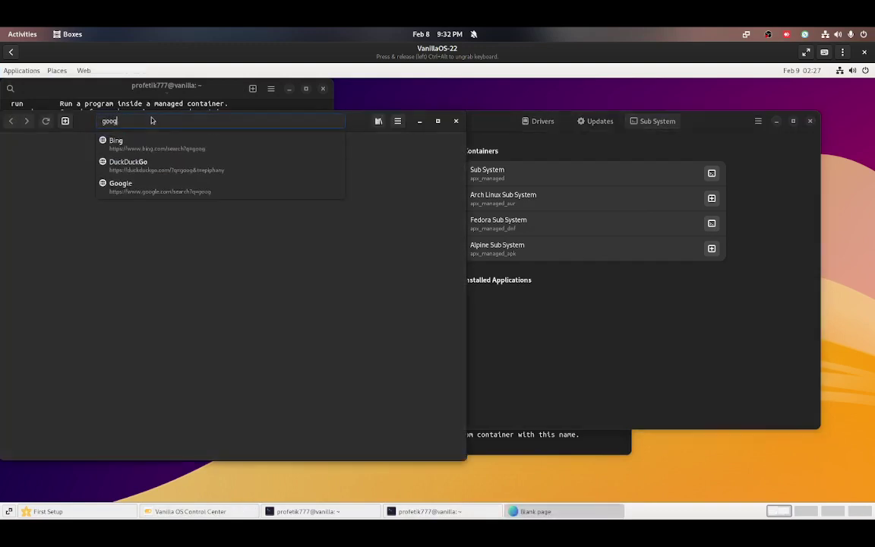
key(Return)
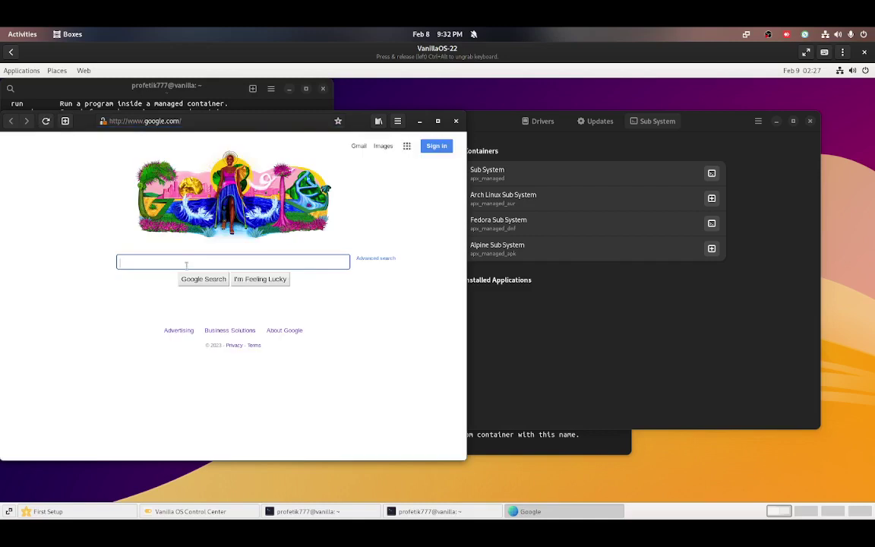
- Search Google for "apx install fedora" and refine the query to "apx install fedora example"
text(apx )
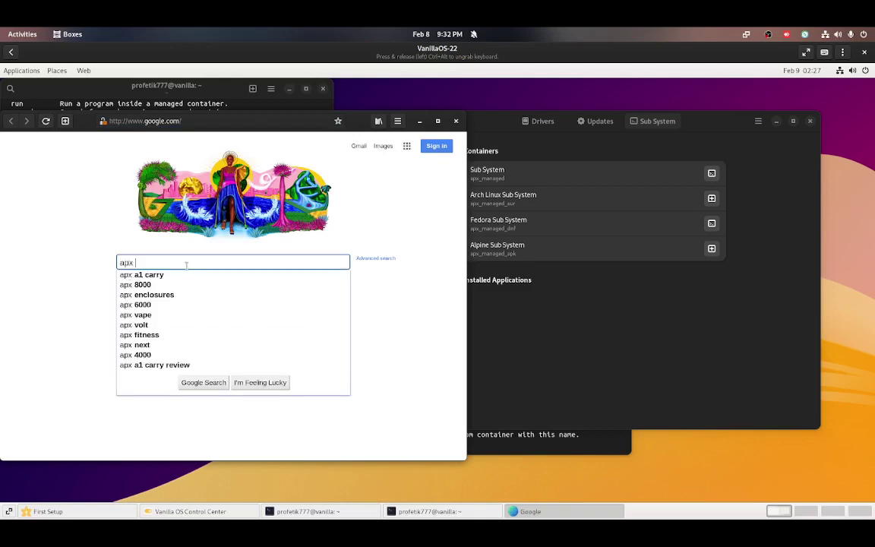
text(install )
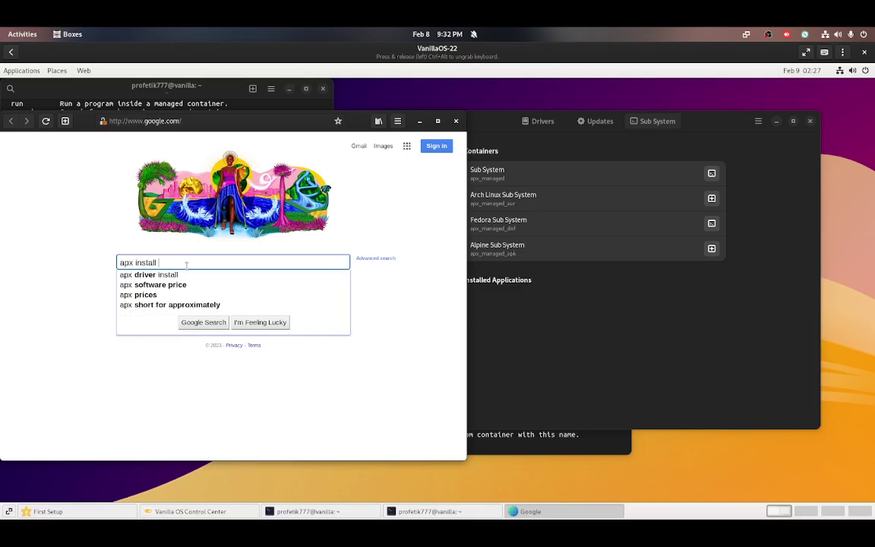
text(fedora)
key(Return)
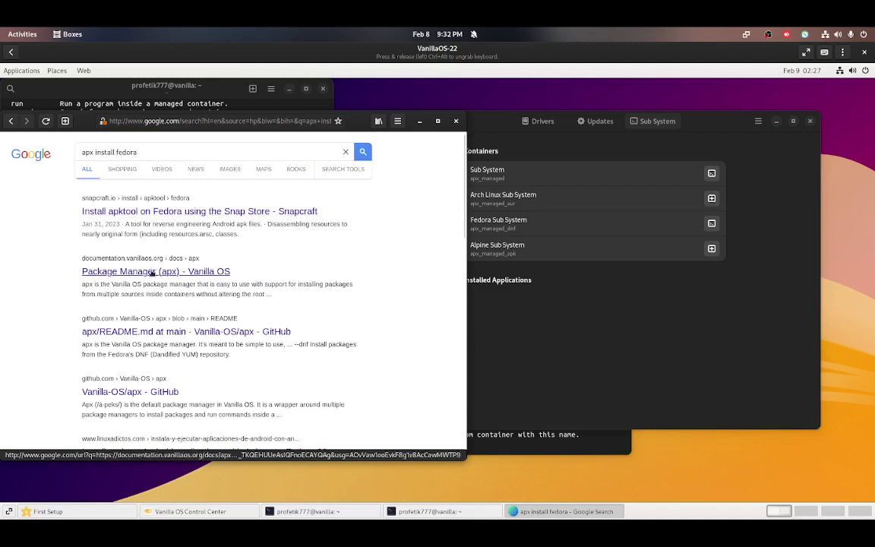
click(154, 152)
text(example)
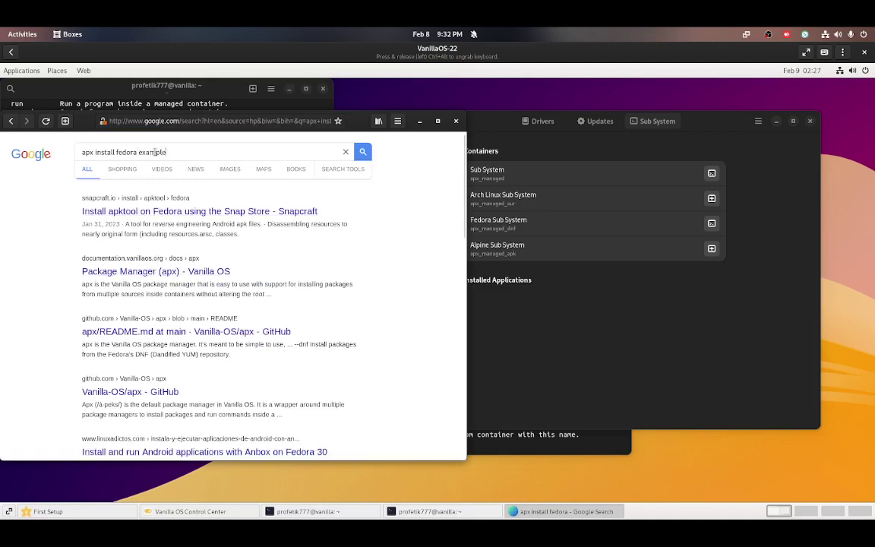
key(Return)
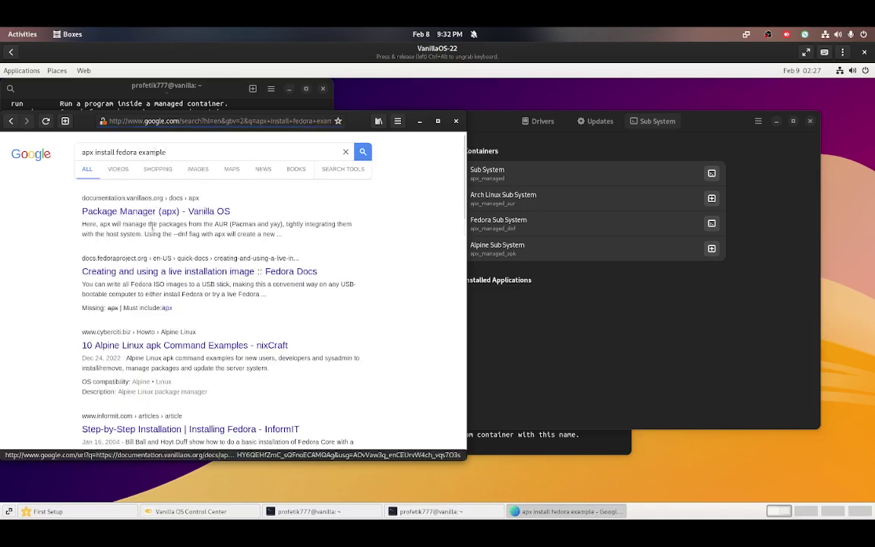
- Read the Vanilla OS Package Manager (apx) documentation page and open its Manpage under Usage
click(155, 210)
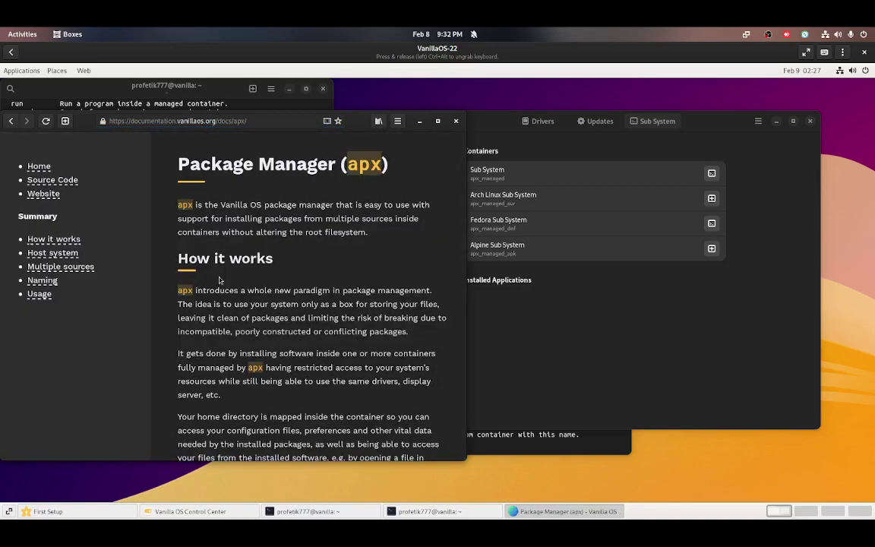
scroll(244, 279, down, 10)
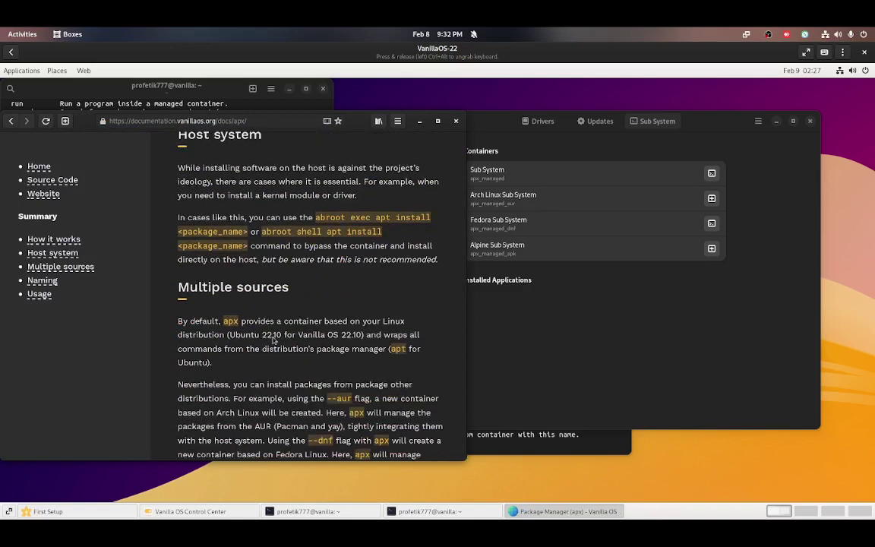
scroll(251, 358, down, 5)
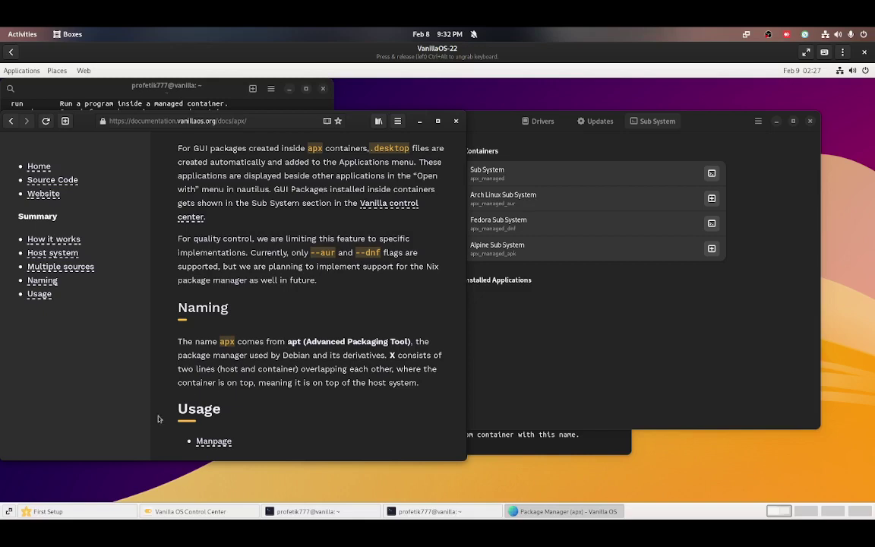
click(214, 441)
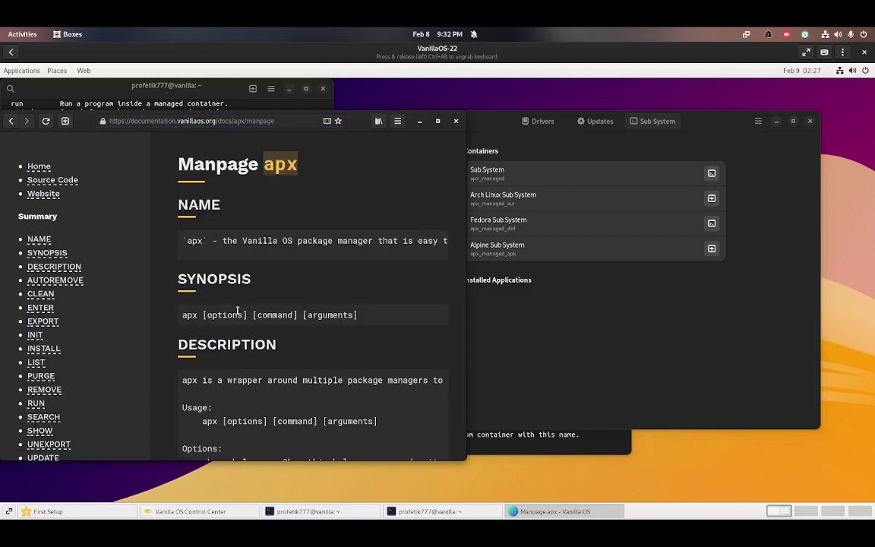
- Read the apx manpage from its synopsis and options through the INSTALL section and its examples
scroll(251, 312, down, 2)
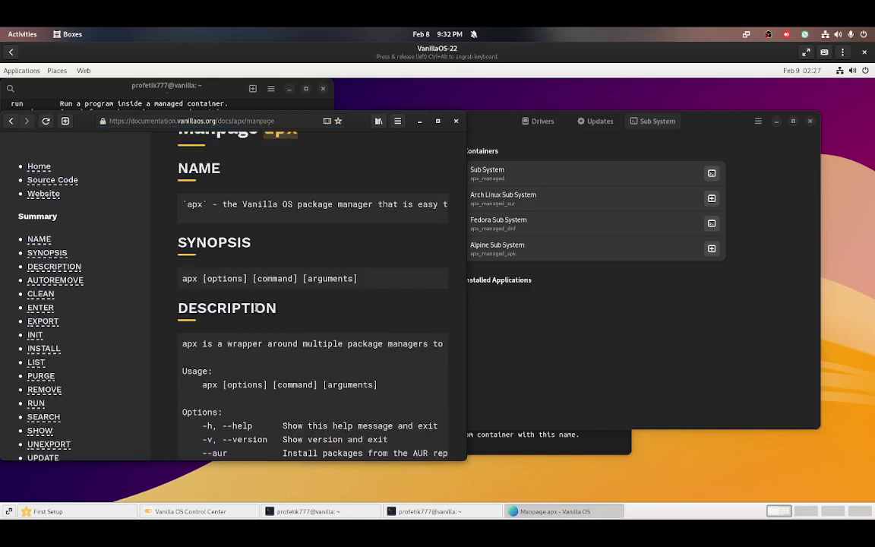
scroll(261, 315, down, 6)
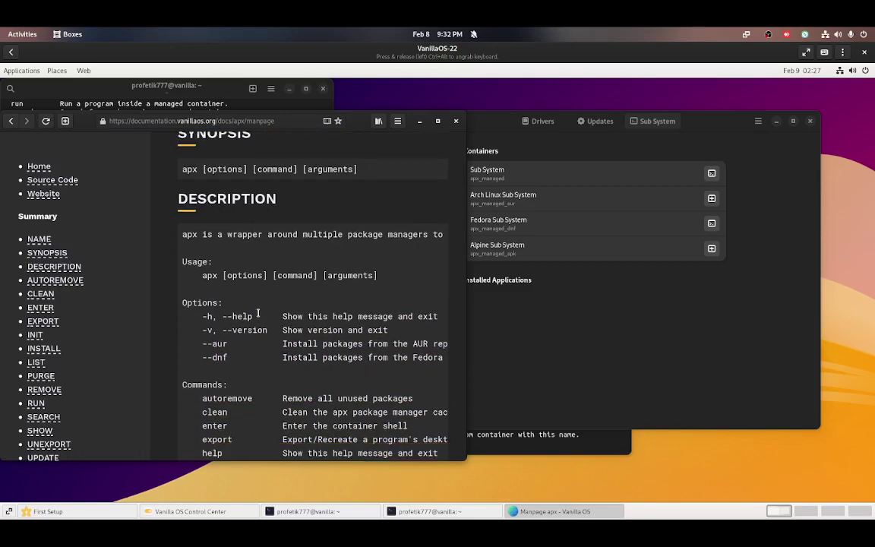
scroll(258, 310, down, 10)
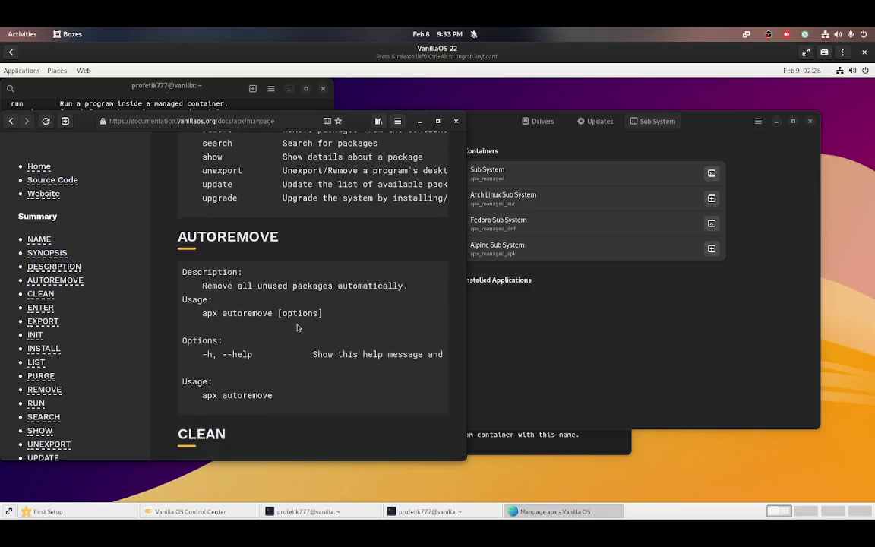
scroll(304, 326, down, 3)
scroll(326, 332, down, 12)
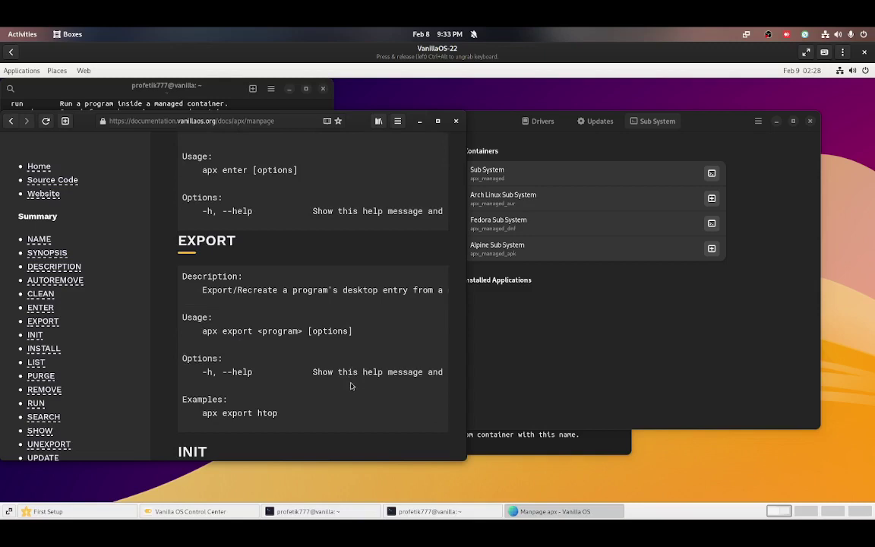
scroll(351, 394, down, 3)
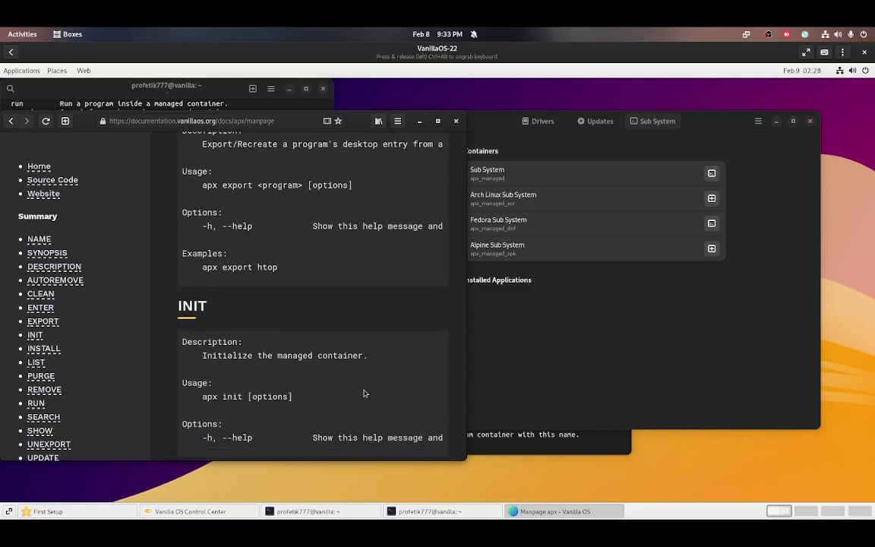
scroll(361, 397, down, 3)
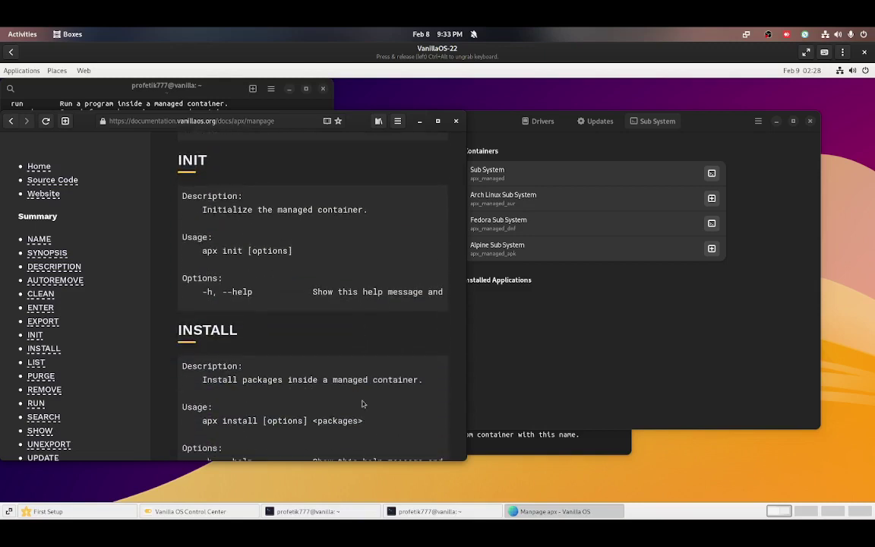
scroll(361, 403, down, 2)
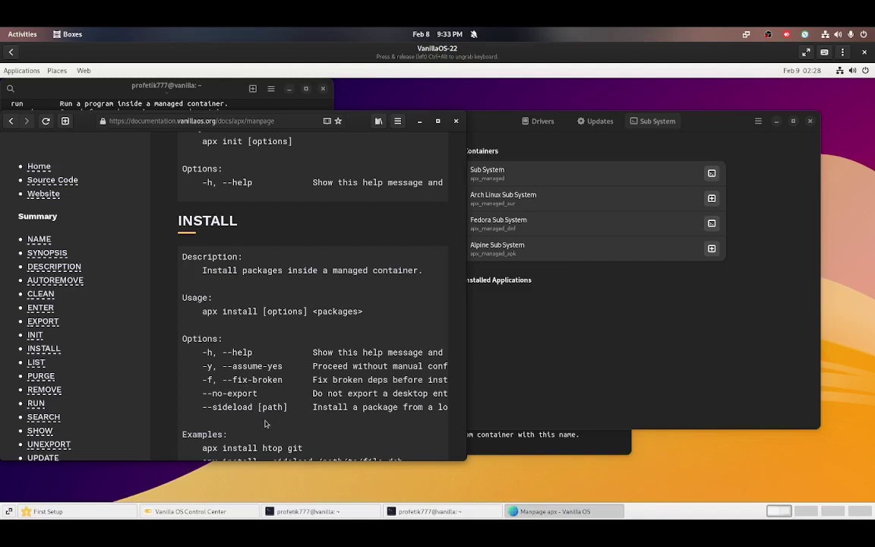
scroll(319, 407, down, 2)
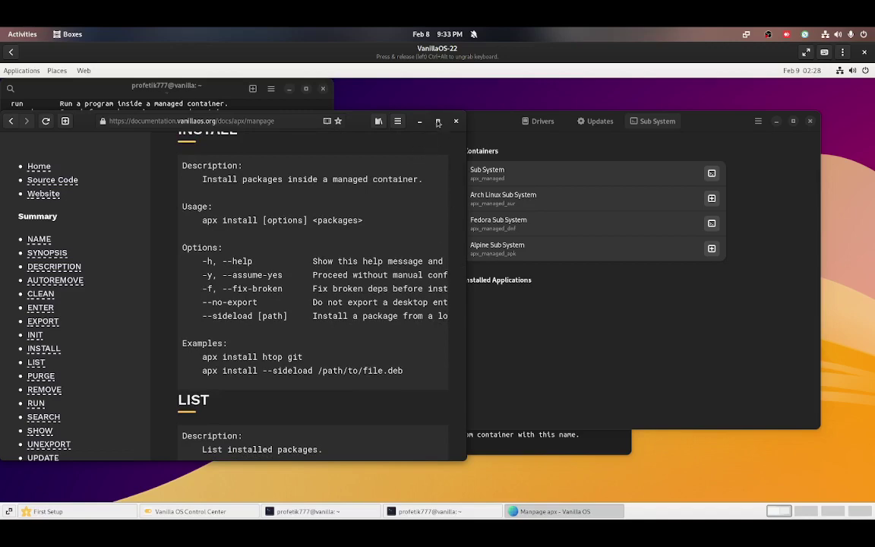
- Maximize the browser to read the rest of the apx manpage, from the INSTALL options to REPORTING BUGS, and close the browser
double_click(395, 114)
scroll(448, 139, down, 1)
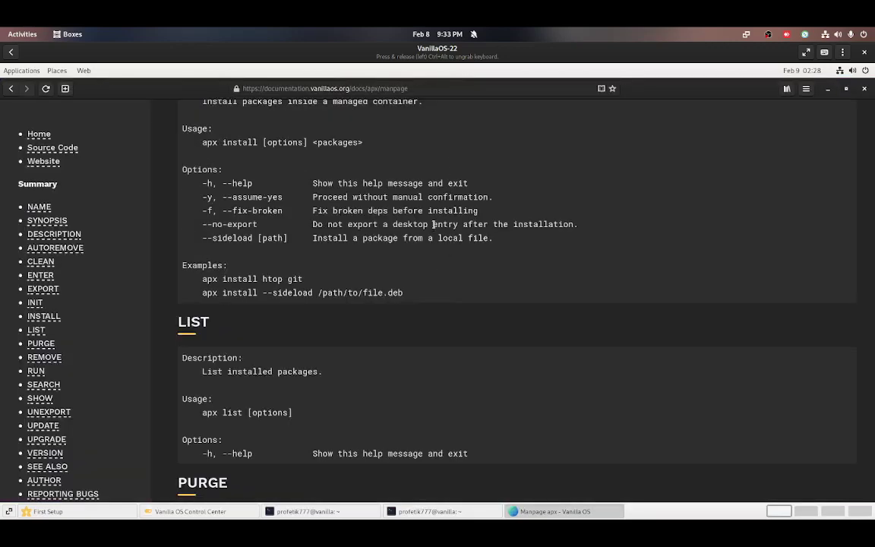
drag(434, 224, 456, 248)
triple_click(446, 238)
scroll(274, 292, down, 10)
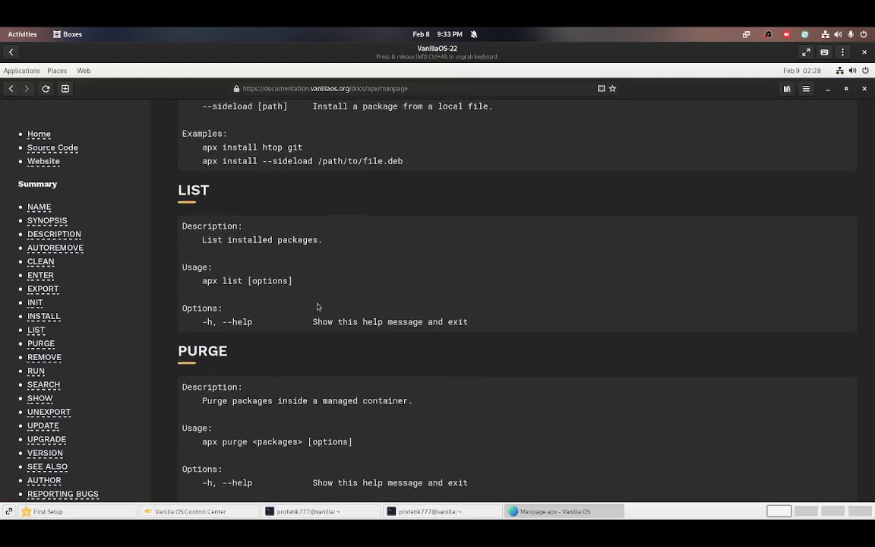
scroll(357, 336, down, 3)
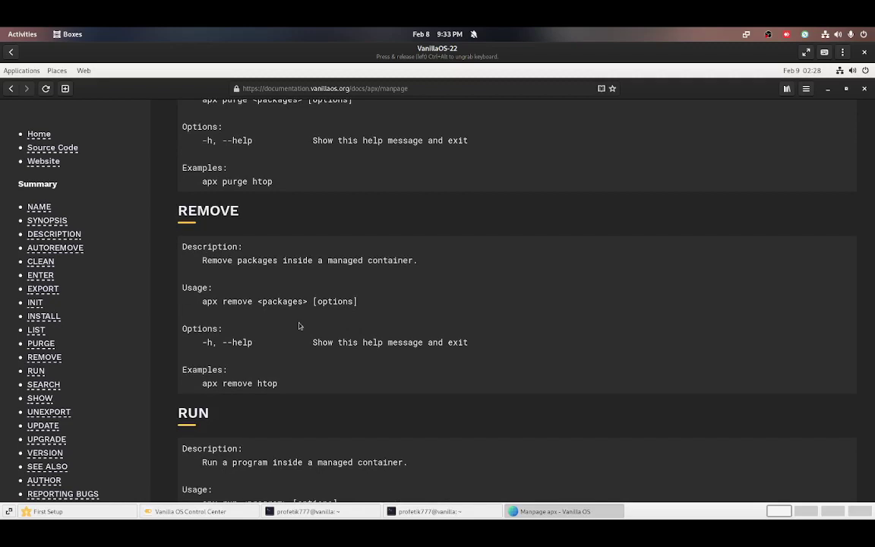
scroll(300, 326, down, 2)
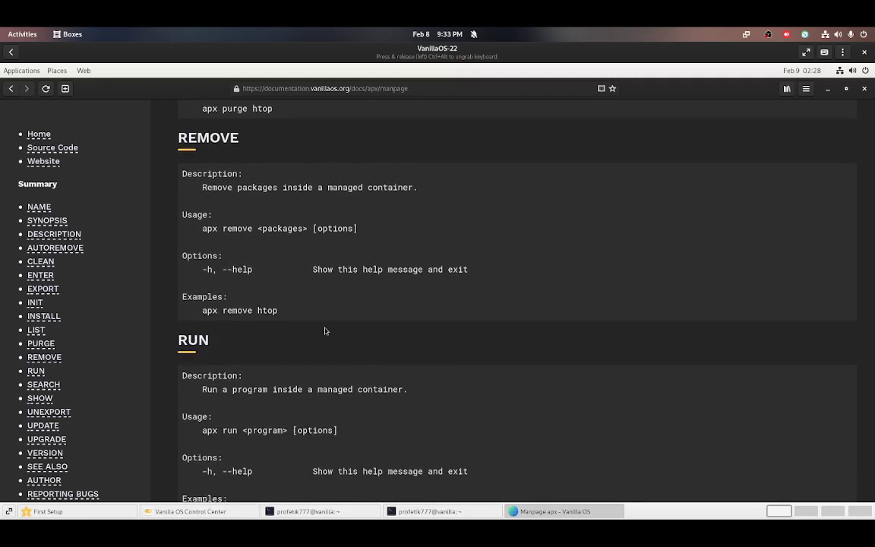
scroll(324, 330, down, 1)
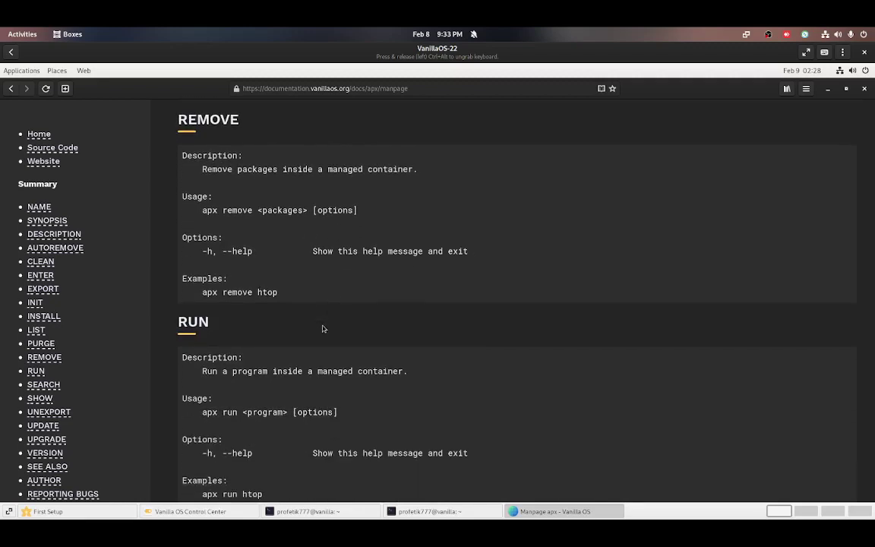
scroll(323, 328, down, 8)
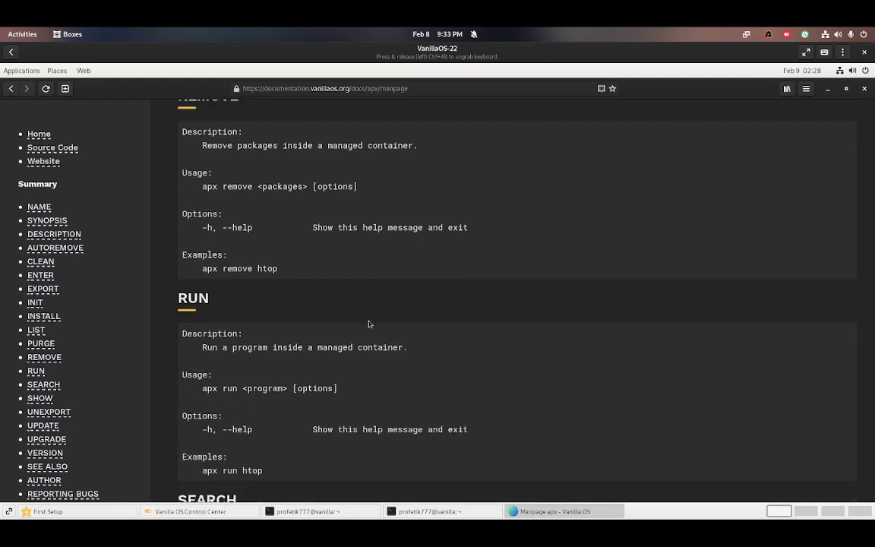
scroll(382, 344, down, 15)
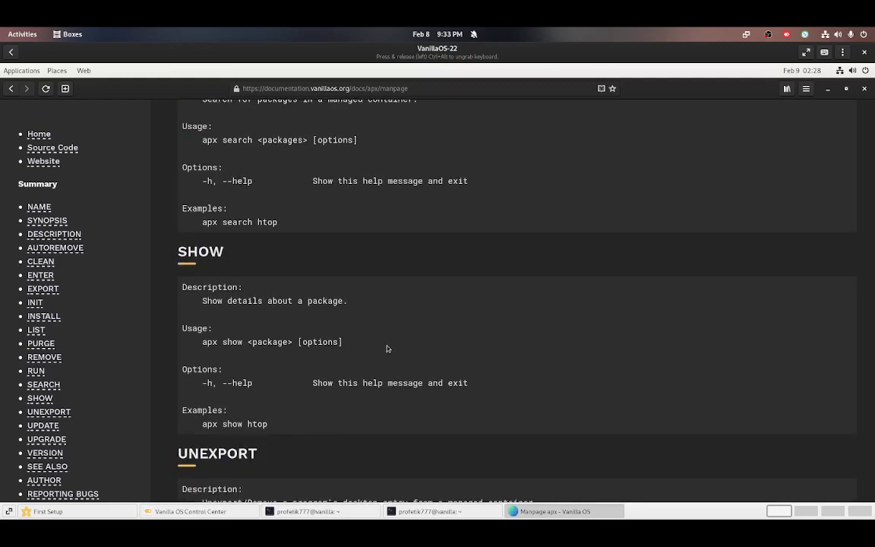
scroll(419, 355, down, 7)
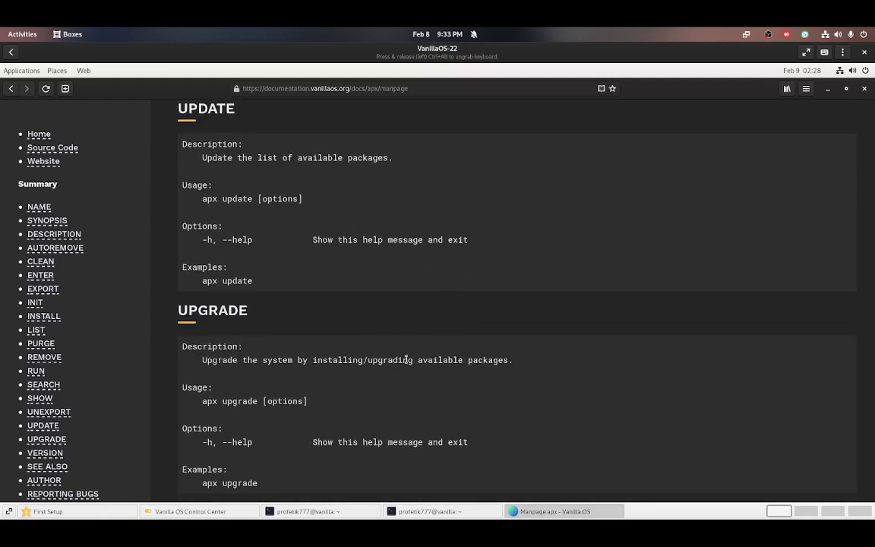
scroll(402, 367, down, 6)
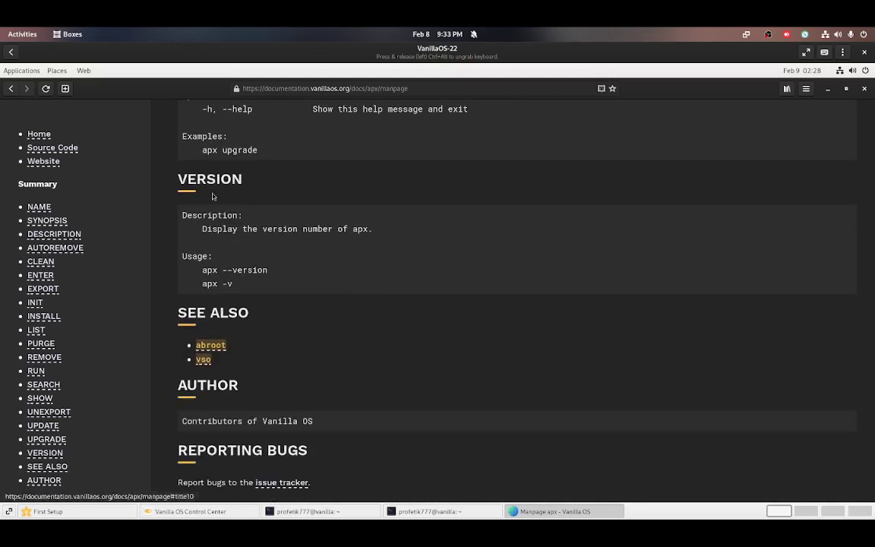
click(863, 89)
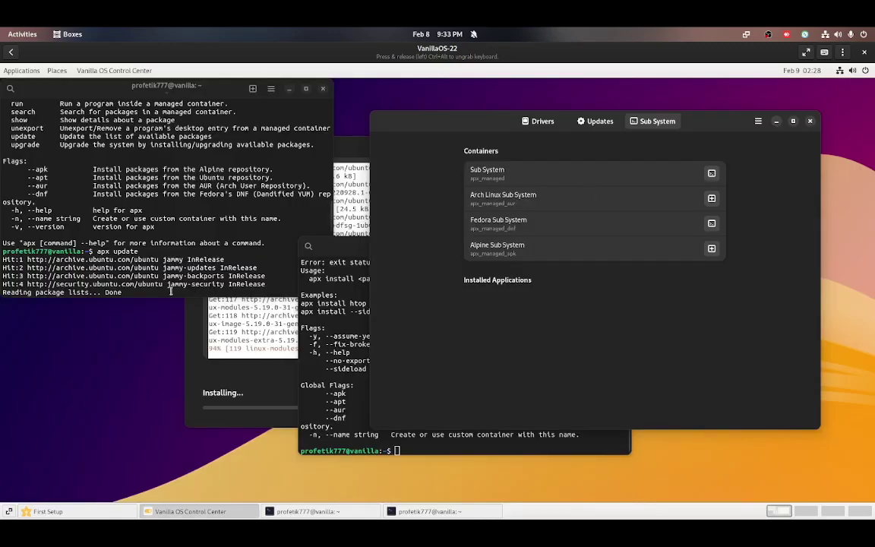
- Try to run "apx create" in the Console window where the apx update was run
click(218, 290)
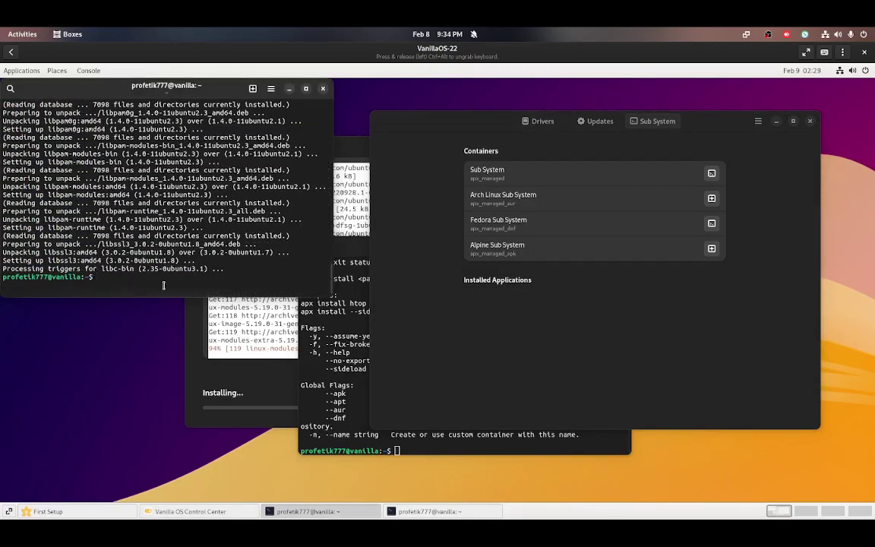
text(apx inst)
key(BackSpace)
key(BackSpace)
key(BackSpace)
key(BackSpace)
text(create)
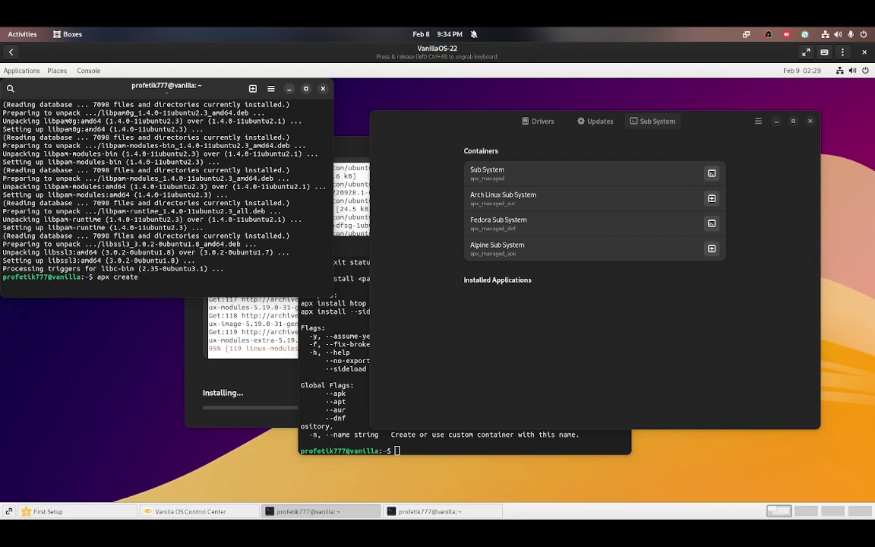
text( fedo)
key(BackSpace)
key(BackSpace)
key(BackSpace)
key(BackSpace)
key(Return)
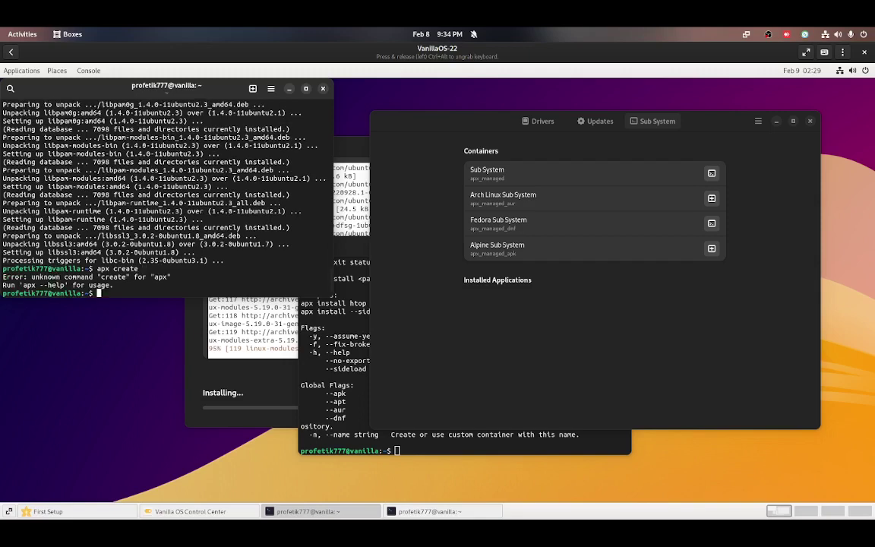
- Run "apx --help" and review the available commands and the flags for the package repositories
text(apx --help)
key(Return)
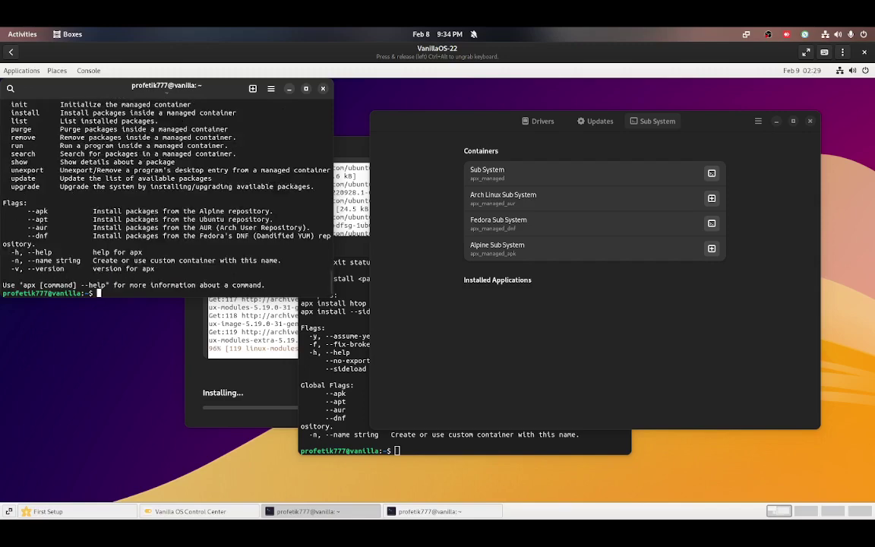
scroll(91, 228, up, 5)
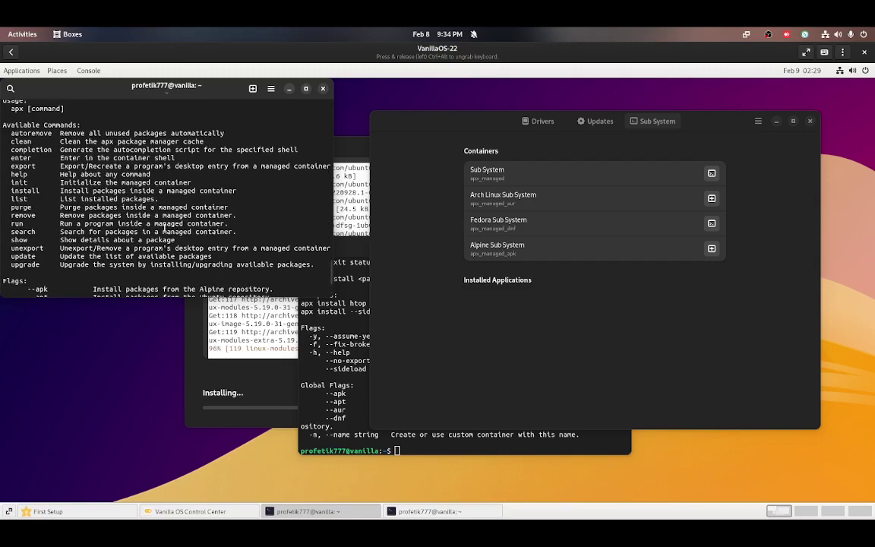
scroll(38, 220, down, 1)
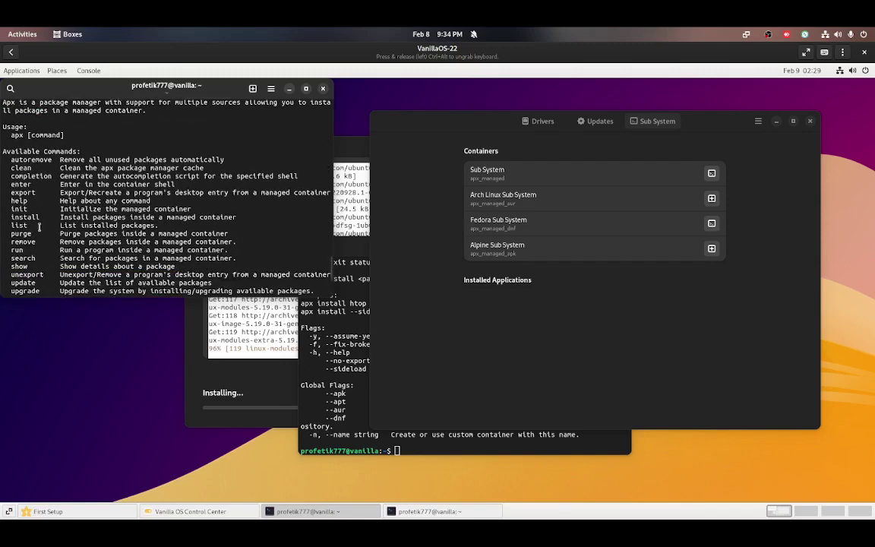
scroll(41, 237, down, 1)
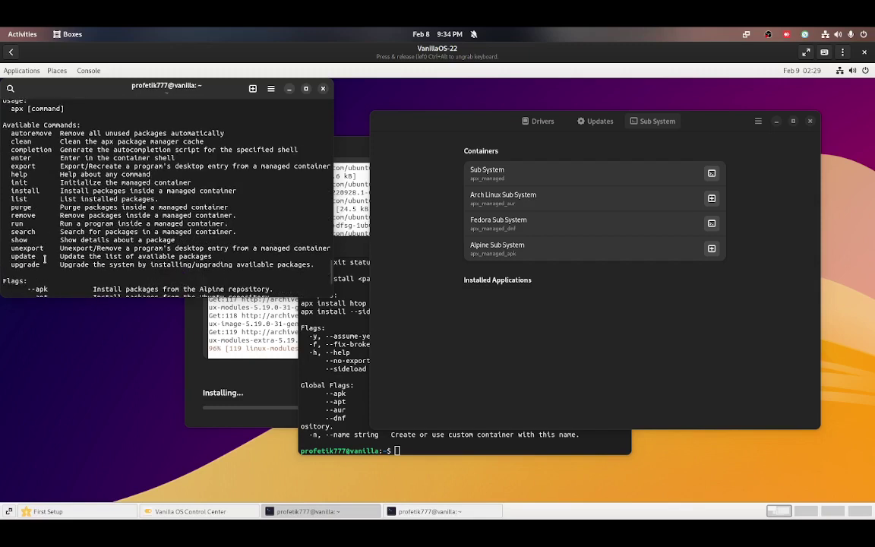
scroll(44, 259, up, 1)
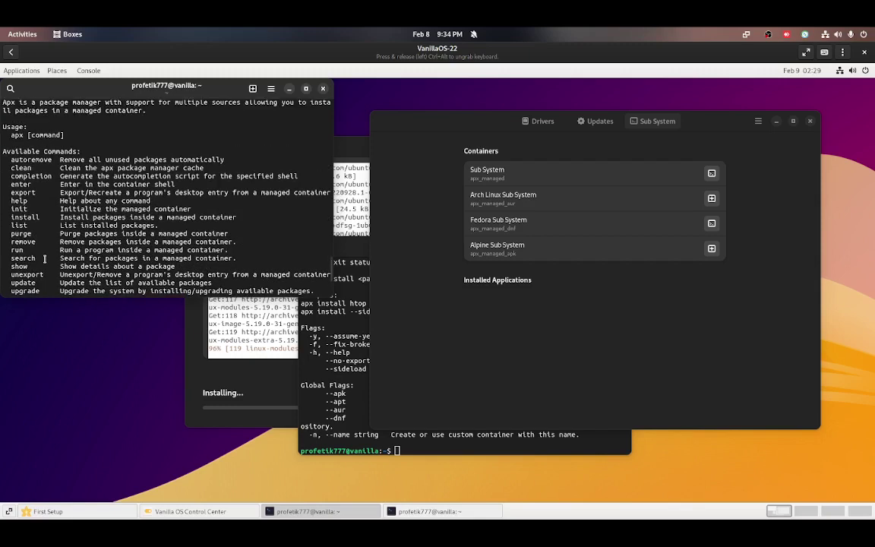
scroll(44, 259, down, 1)
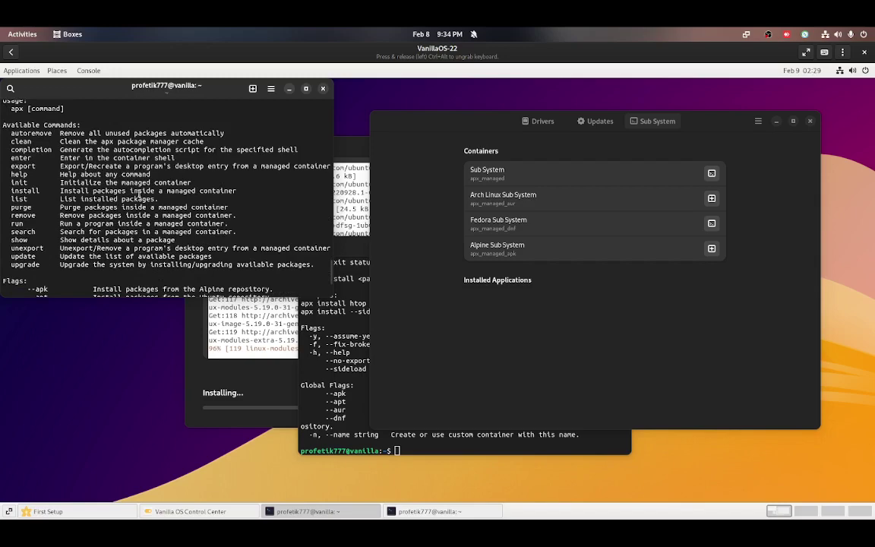
scroll(190, 228, down, 3)
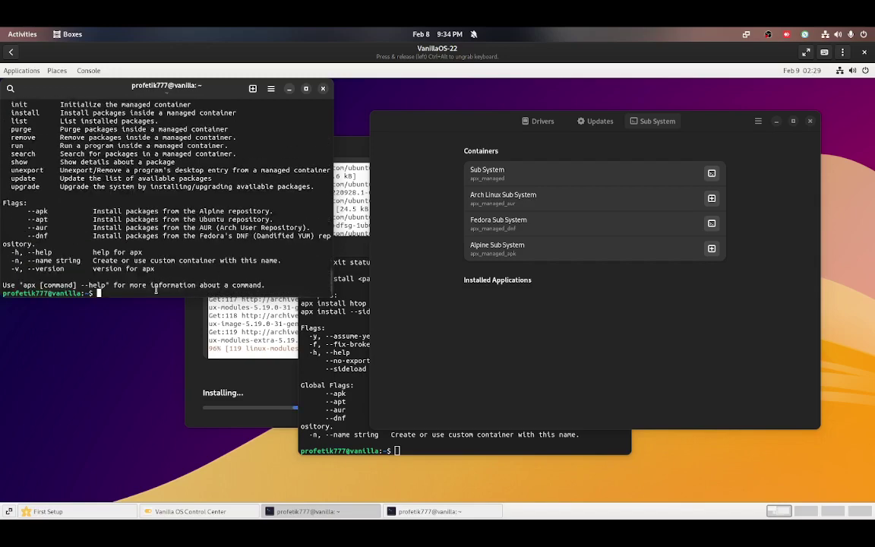
- Run "apx install neofetch", review the packages it would add, and decline the installation with "n"
text(apx install neofetch)
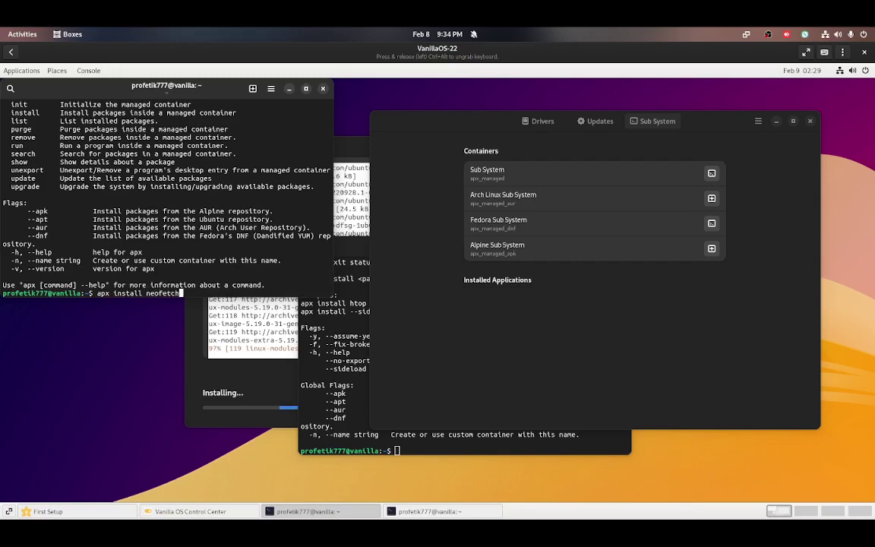
key(Return)
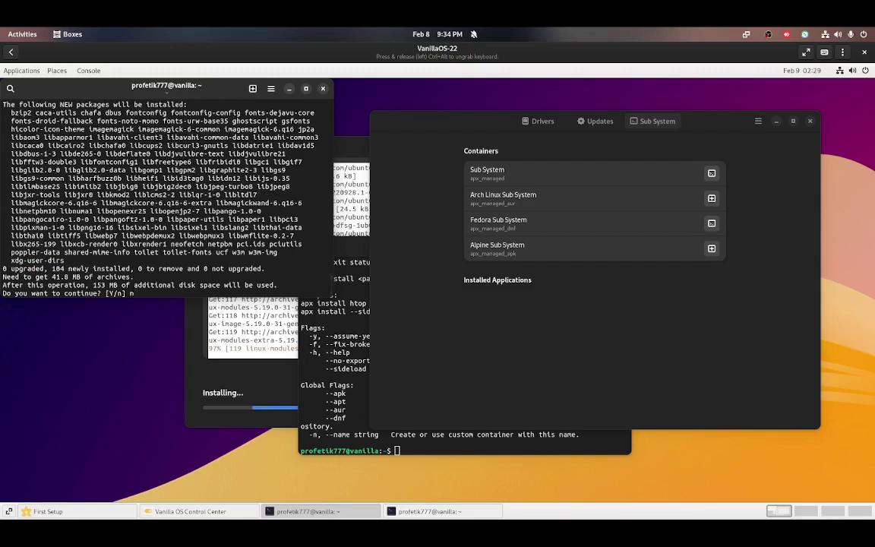
scroll(131, 273, up, 5)
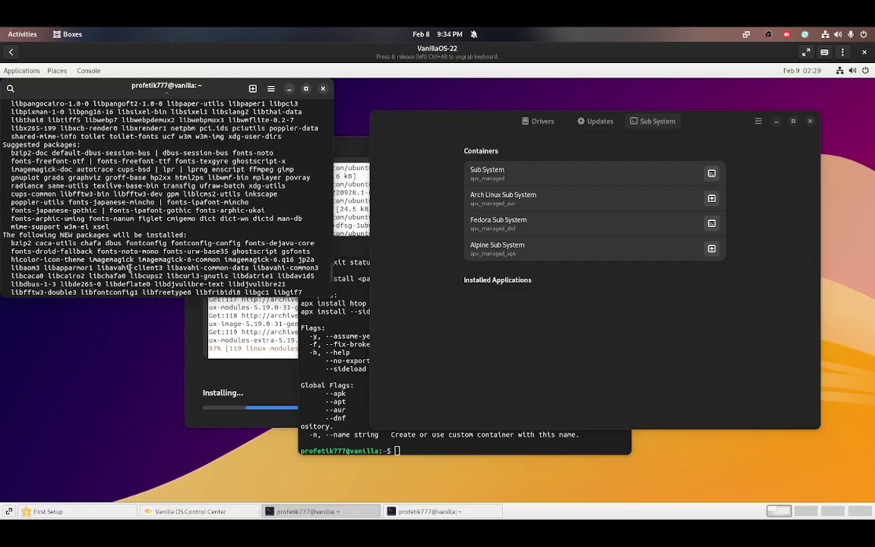
scroll(130, 269, up, 6)
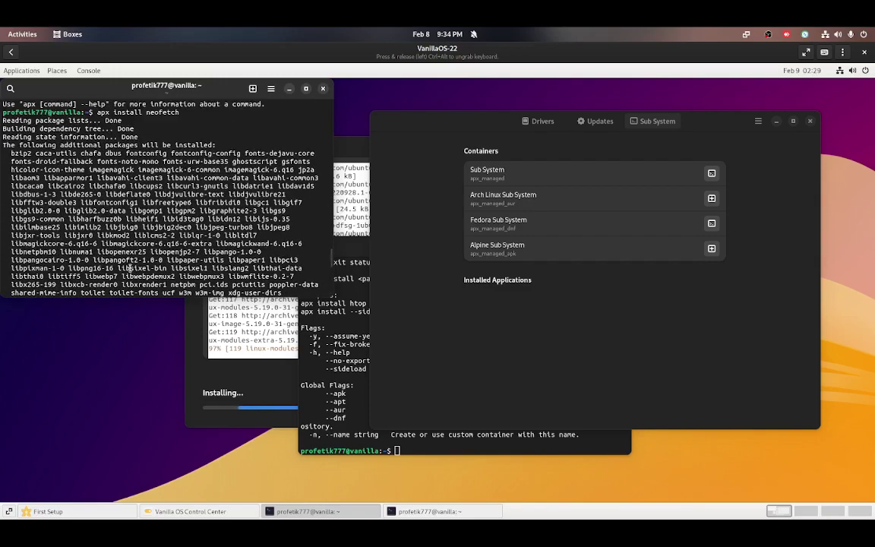
scroll(130, 268, down, 11)
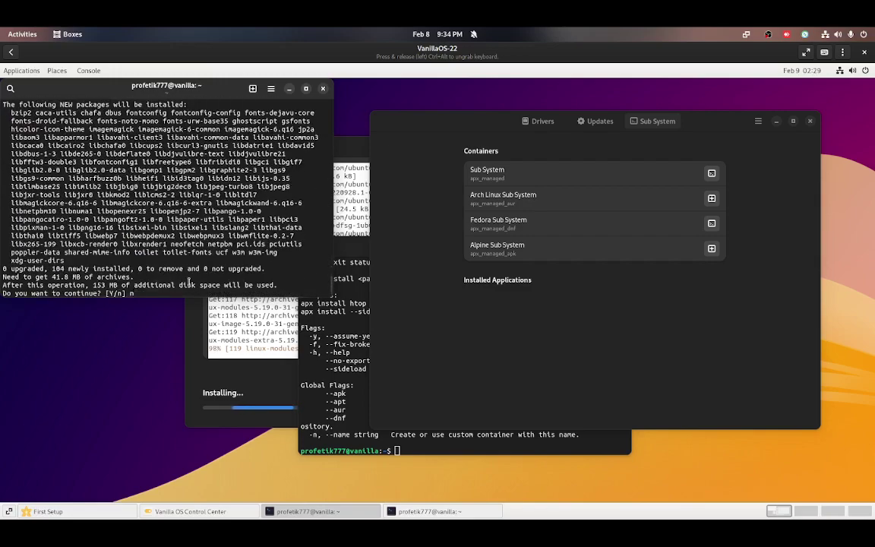
key(Return)
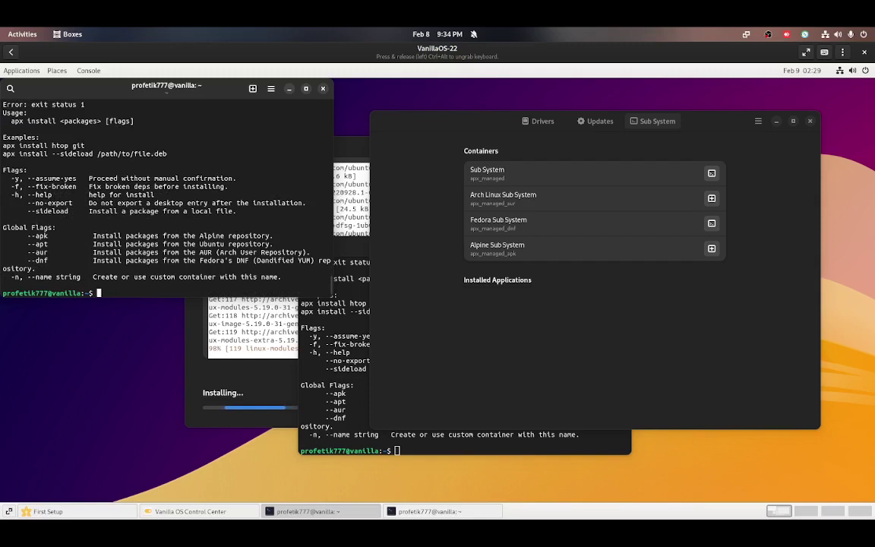
- Try to run "apx install neofetch --dnf" in the Console window and read its output
text(apx install n)
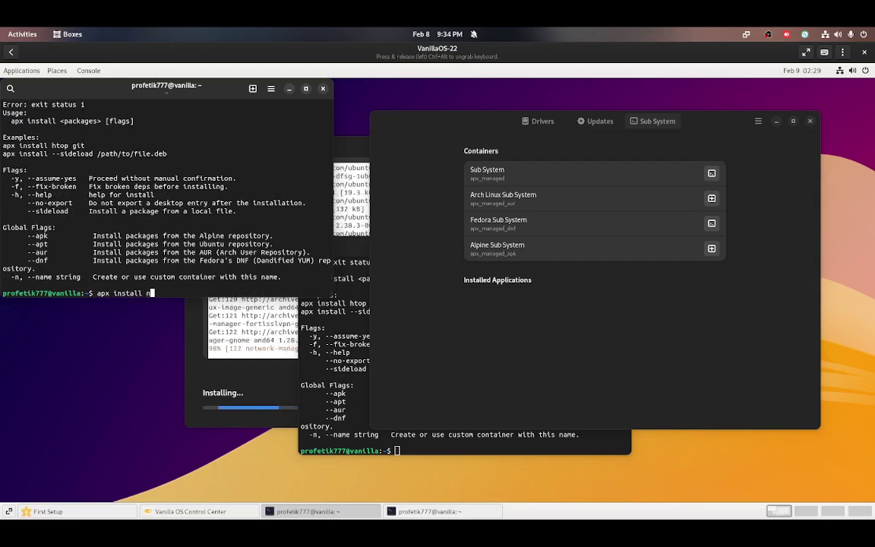
text(oofet)
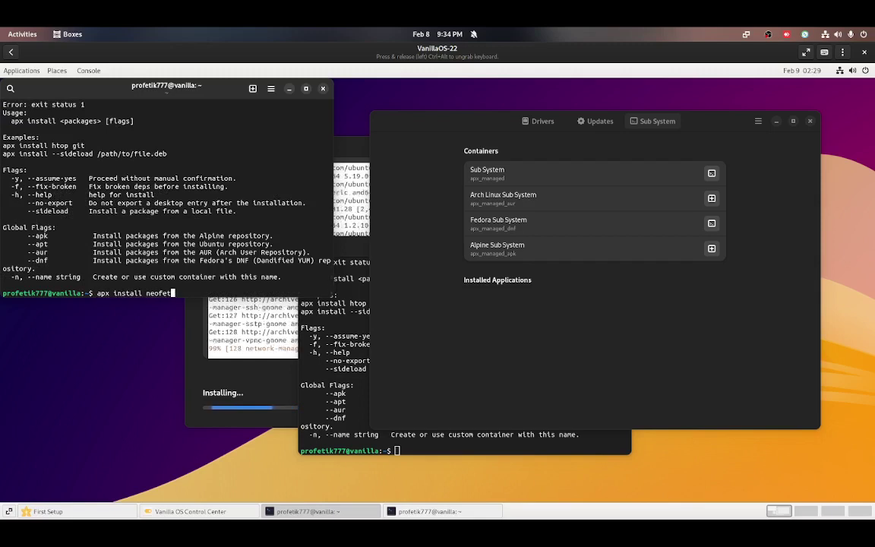
text(ch -)
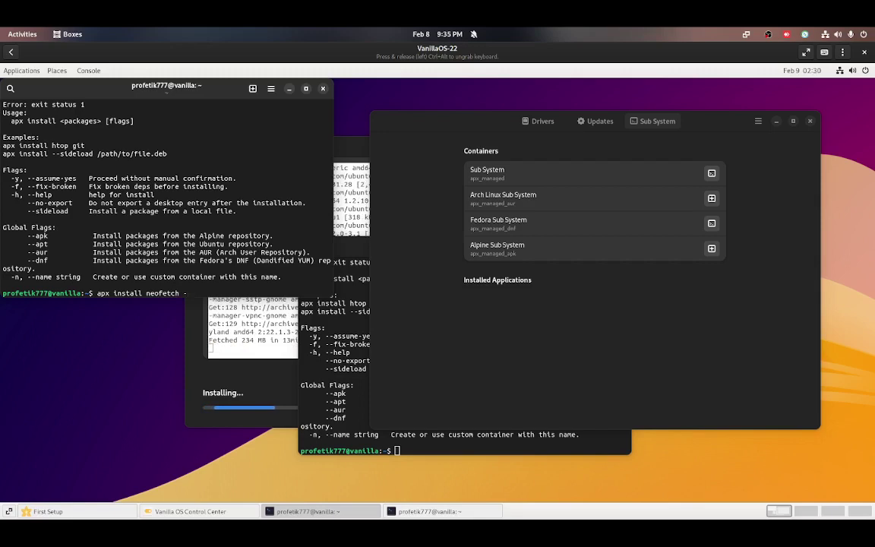
text(-)
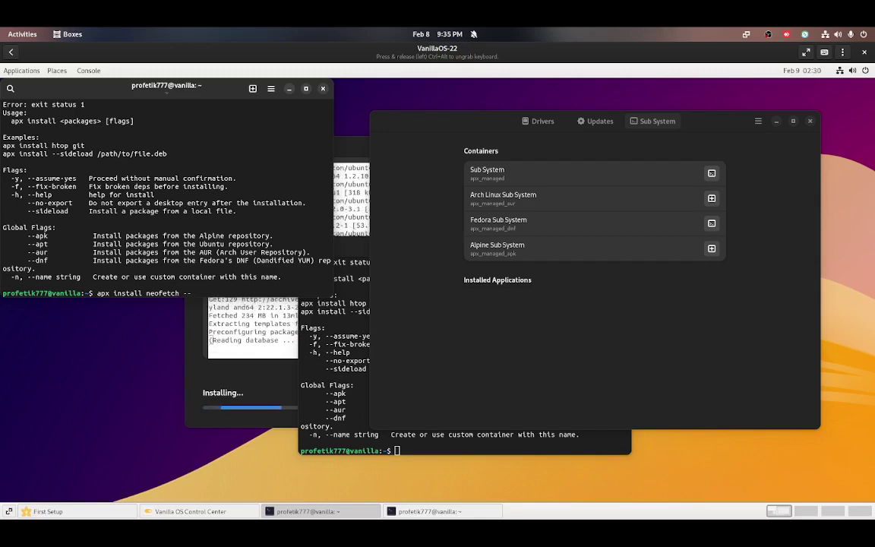
text(dnf)
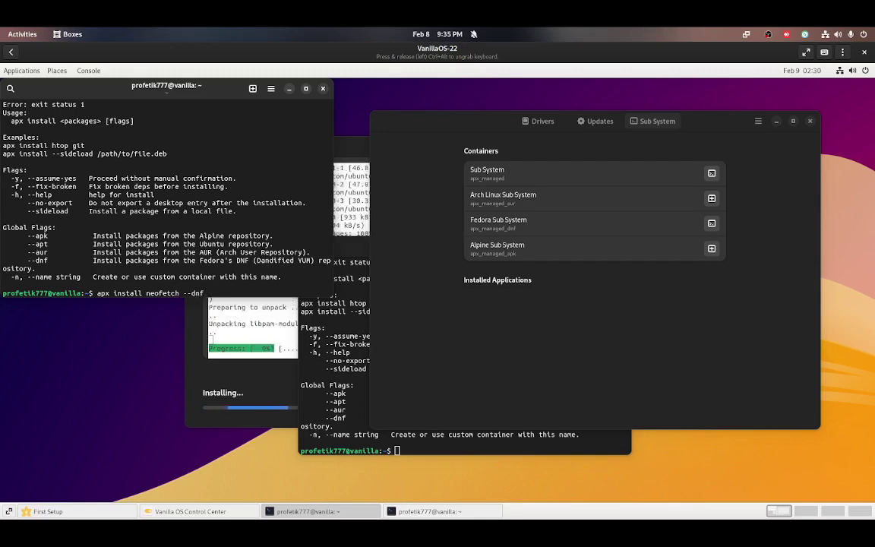
key(Return)
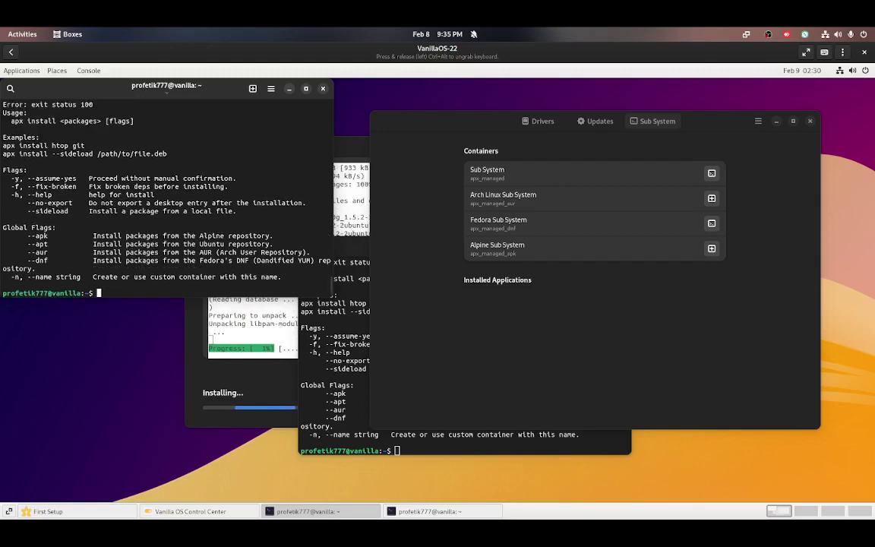
scroll(131, 230, up, 5)
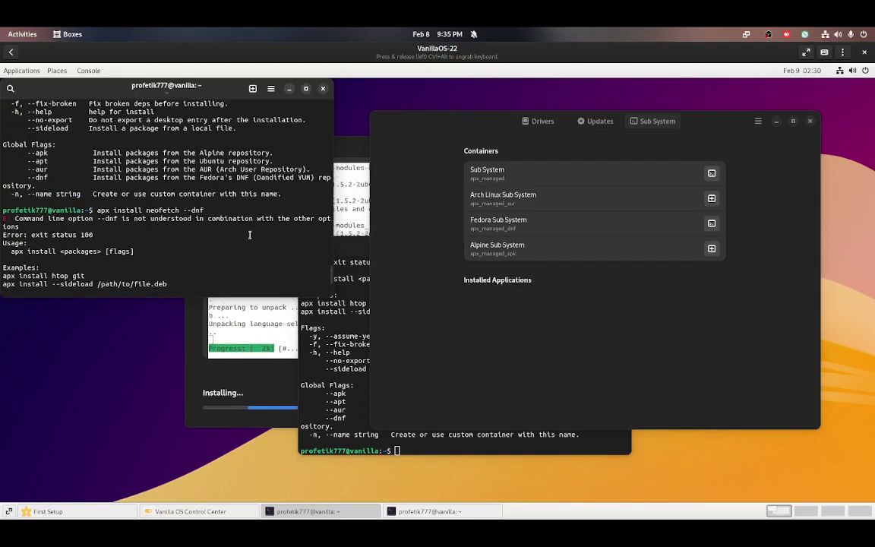
- Try to run "apx install neofetch --aur", replacing the dnf flag in the previous command
key(Up)
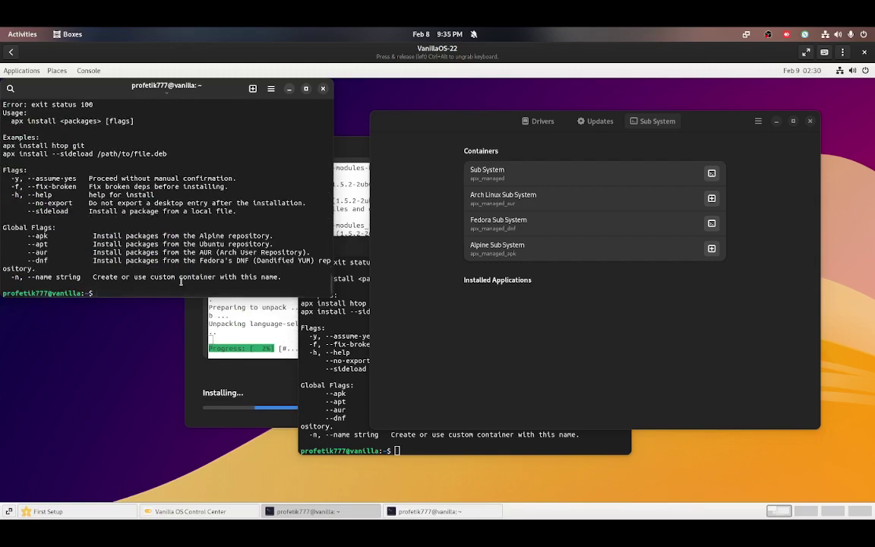
key(BackSpace)
key(BackSpace)
key(BackSpace)
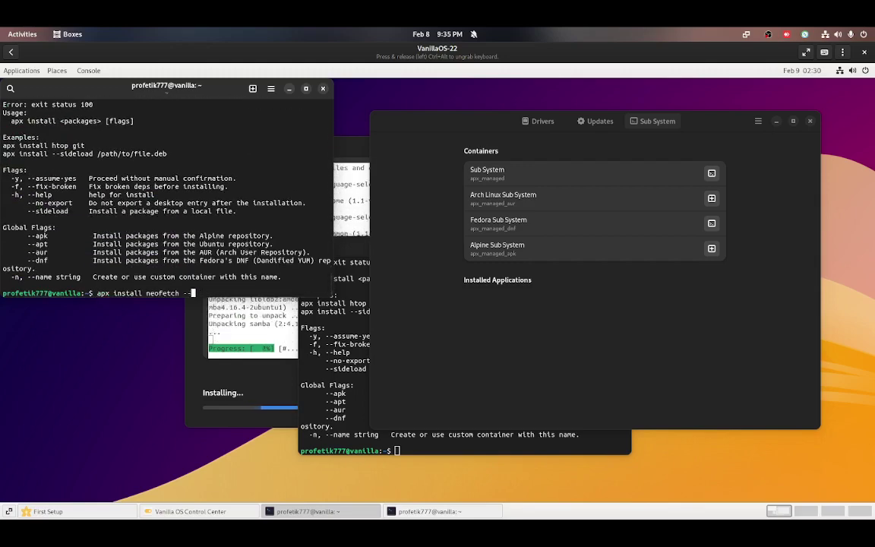
text(aur)
key(Return)
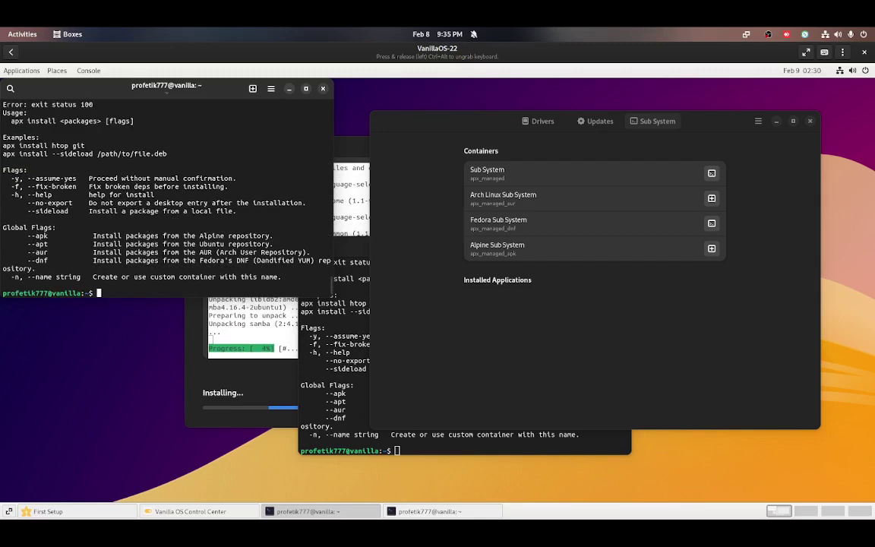
key(Up)
key(BackSpace)
key(BackSpace)
key(BackSpace)
key(BackSpace)
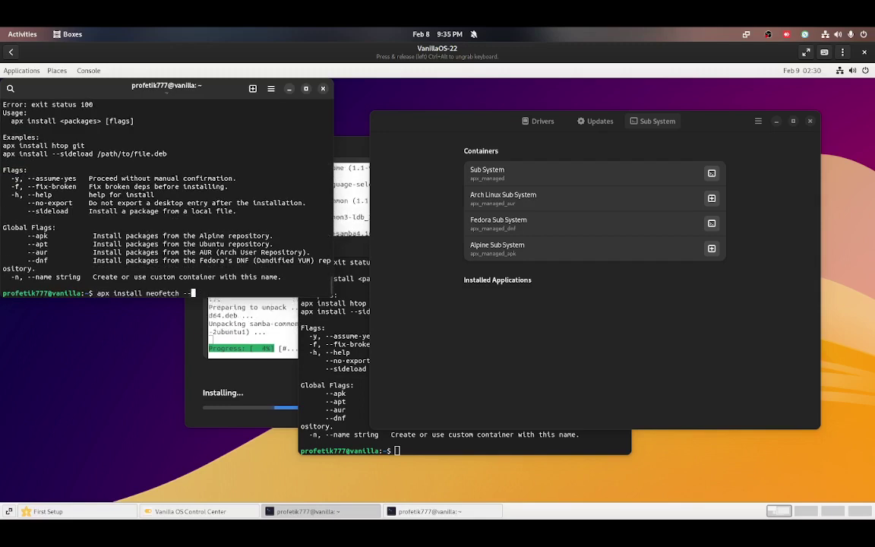
key(BackSpace)
key(BackSpace)
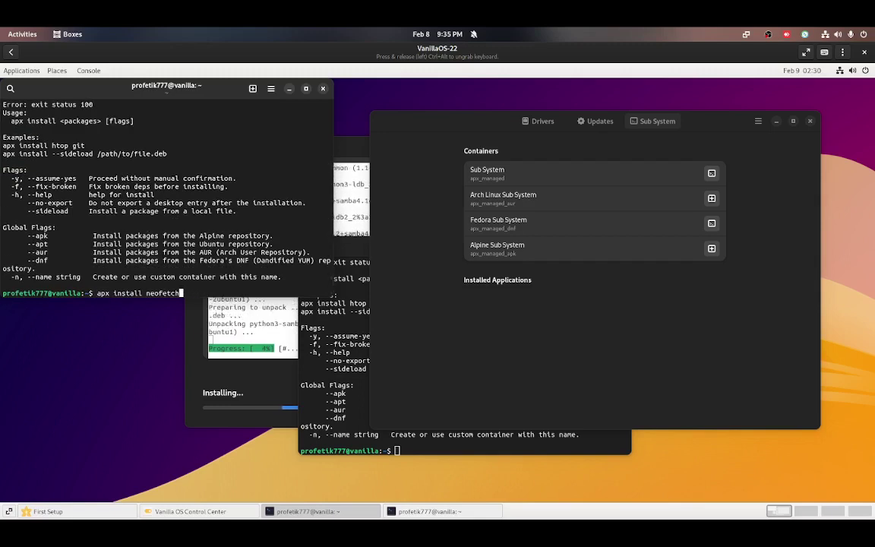
key(BackSpace)
key(BackSpace)
key(BackSpace)
key(BackSpace)
key(BackSpace)
key(BackSpace)
key(BackSpace)
key(BackSpace)
key(BackSpace)
key(BackSpace)
key(BackSpace)
key(BackSpace)
key(BackSpace)
key(BackSpace)
key(BackSpace)
key(BackSpace)
key(BackSpace)
key(BackSpace)
key(BackSpace)
key(BackSpace)
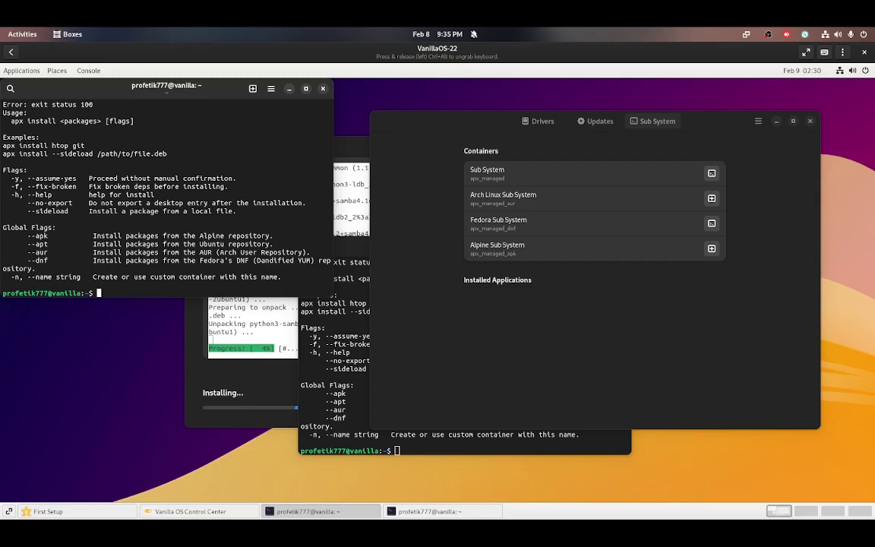
- Rerun the neofetch installation with the --aur flag and review the output and the listed flags
key(Up)
key(Return)
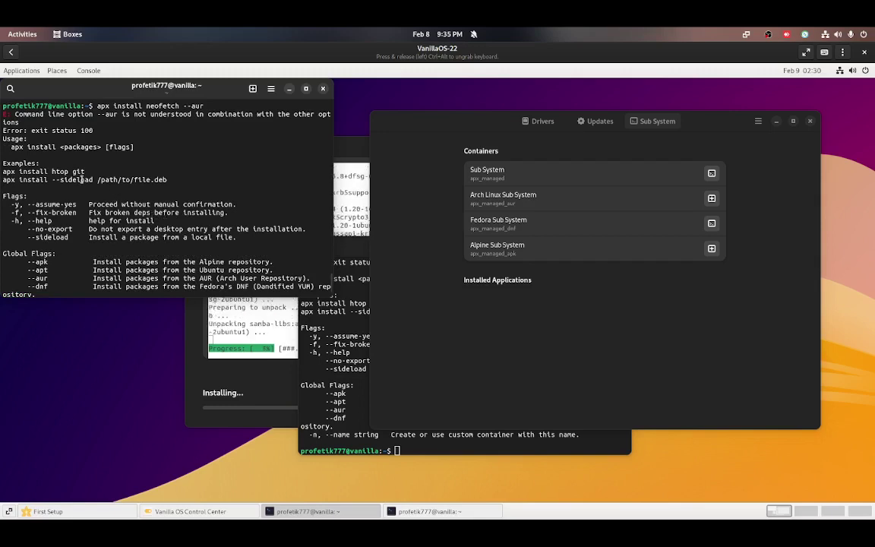
scroll(82, 178, up, 3)
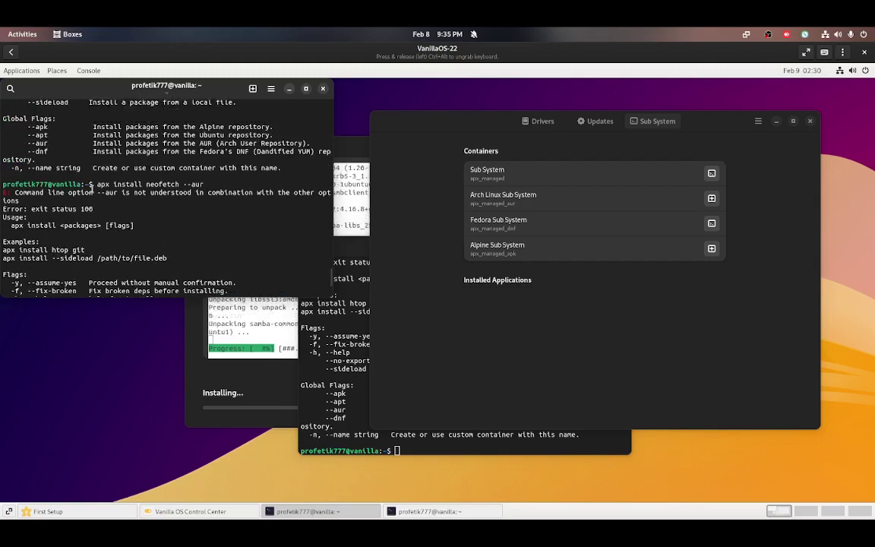
scroll(87, 185, down, 4)
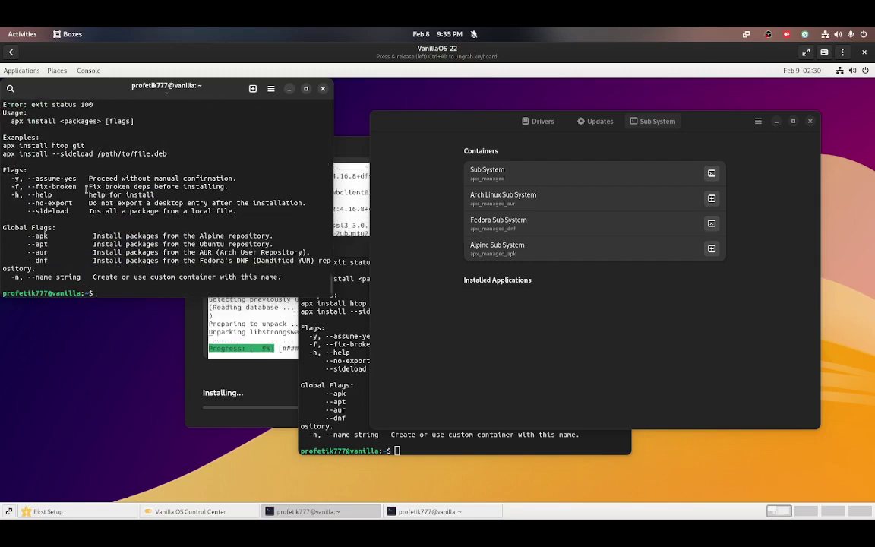
scroll(86, 192, up, 1)
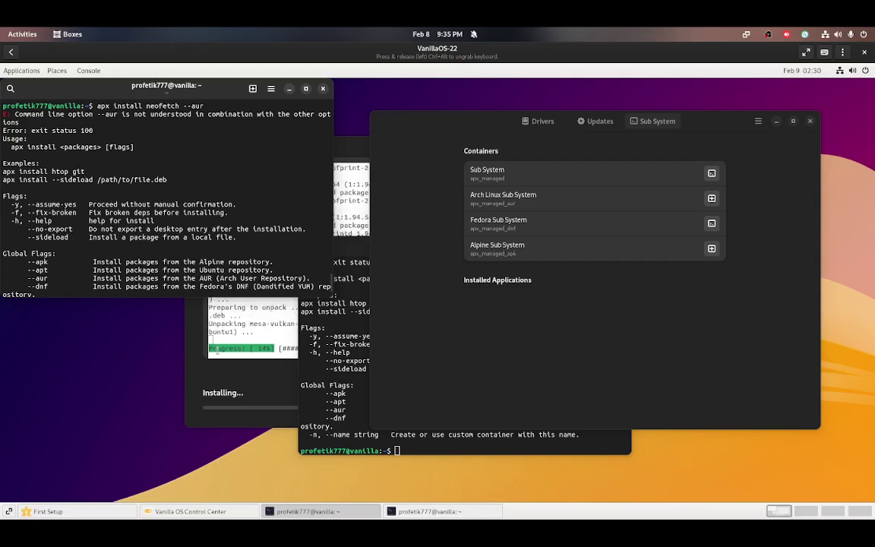
- Bring the First Setup window forward, look back through its installation log, and move the window lower on the desktop
click(210, 370)
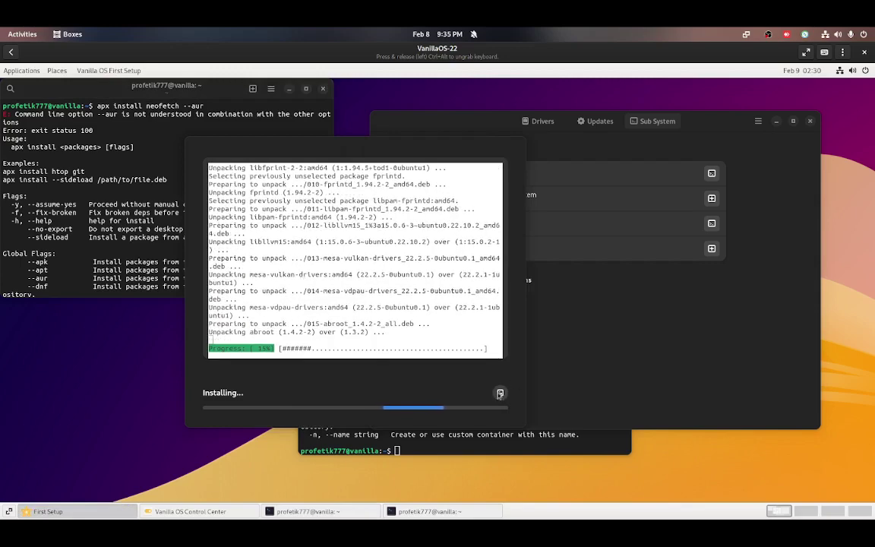
click(500, 392)
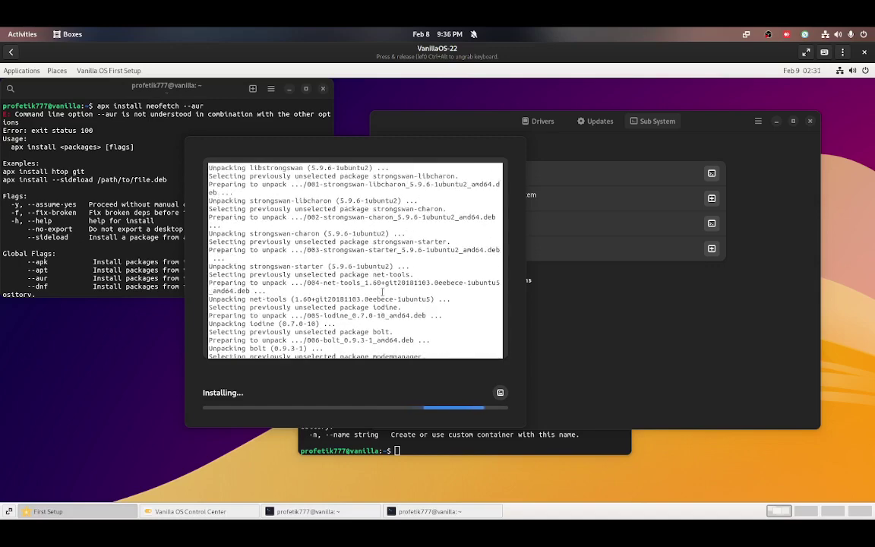
drag(280, 148, 276, 221)
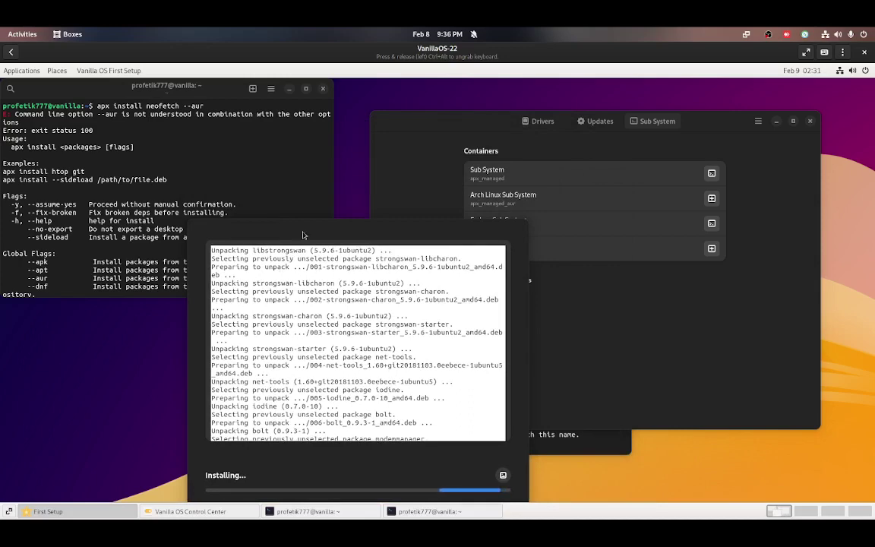
click(34, 34)
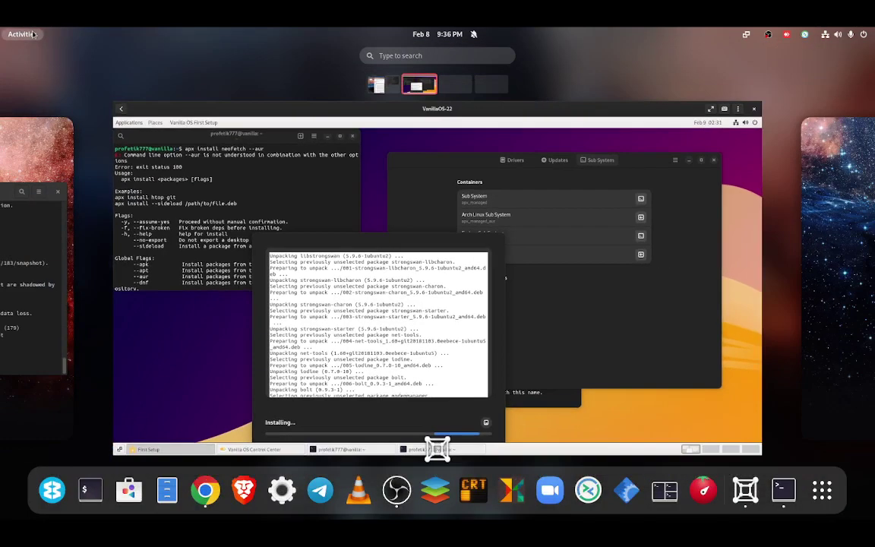
click(158, 129)
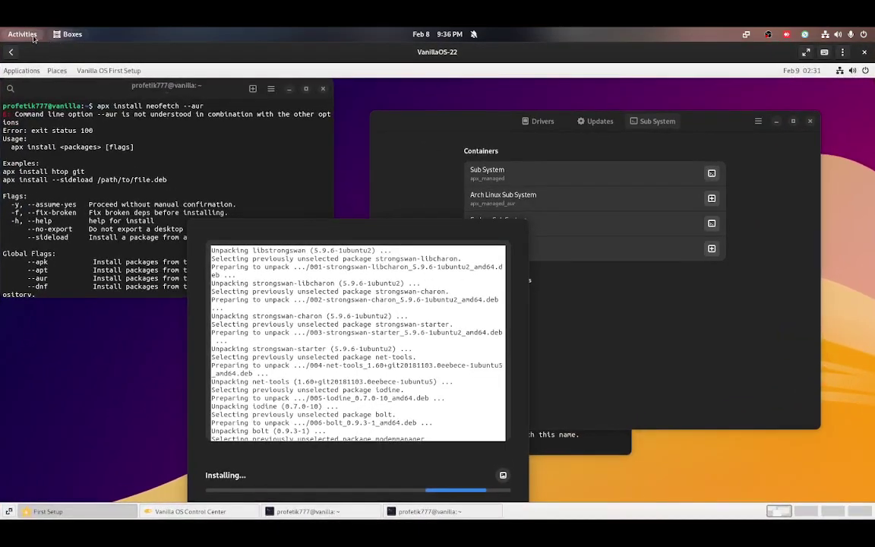
click(38, 35)
click(176, 177)
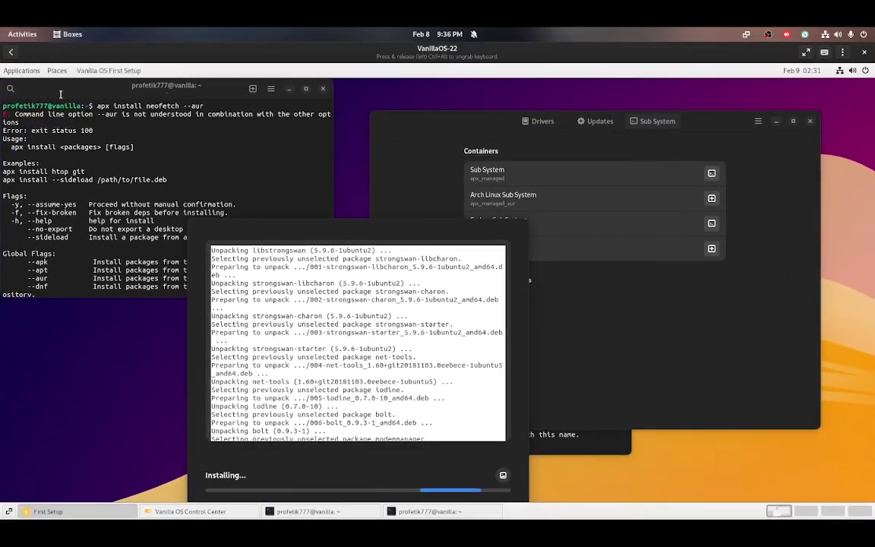
- Examine the application categories of the virtual machine's desktop, from Favorites to Utilities, for the programs they offer
click(32, 71)
mouse_move(44, 133)
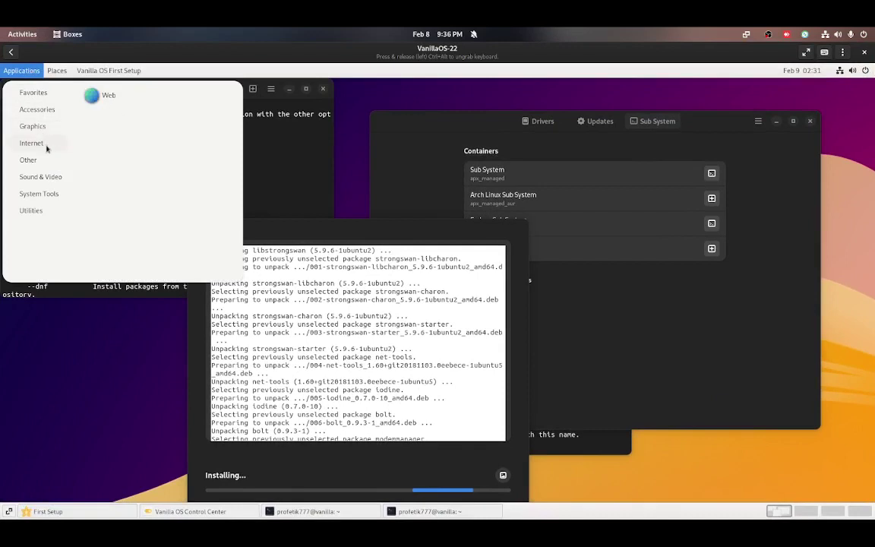
mouse_move(51, 159)
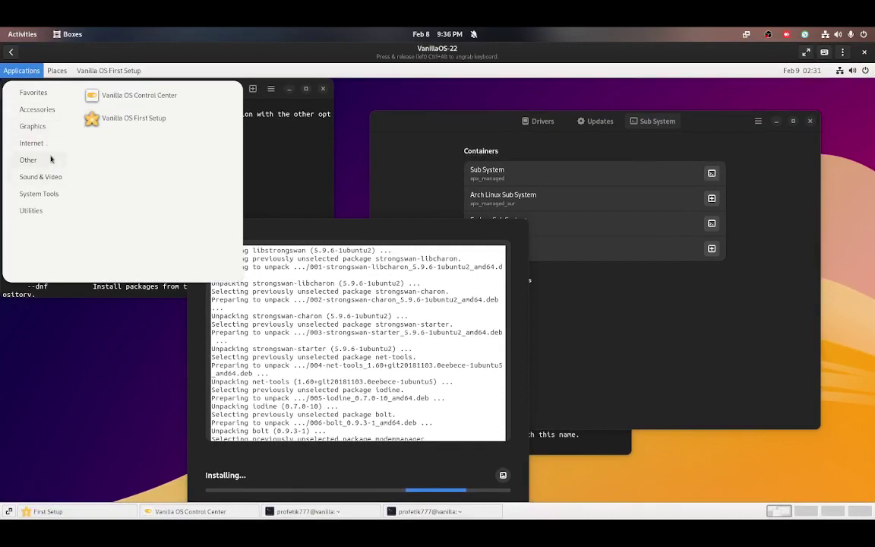
mouse_move(48, 183)
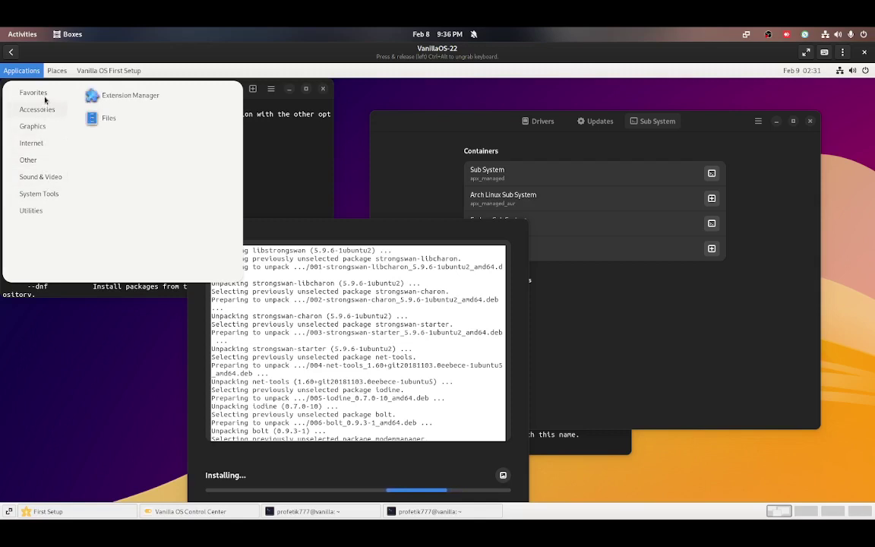
mouse_move(45, 100)
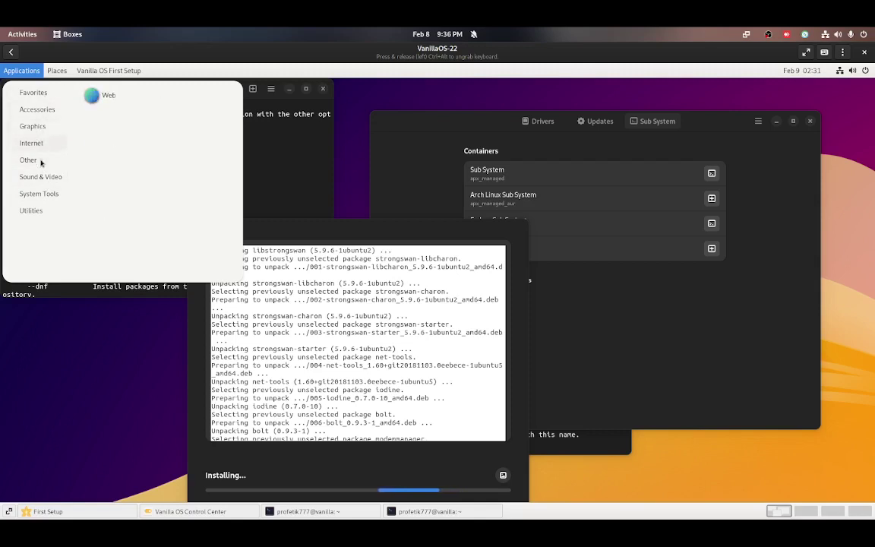
mouse_move(43, 181)
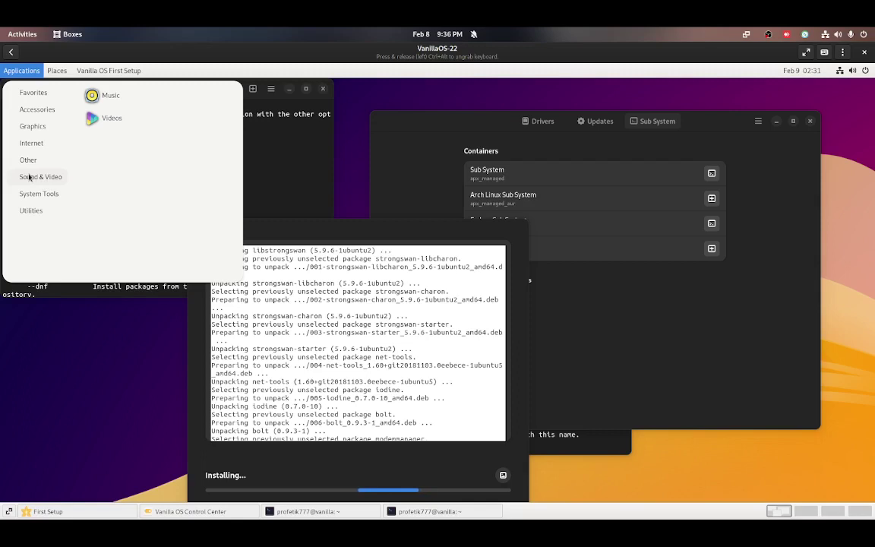
click(328, 360)
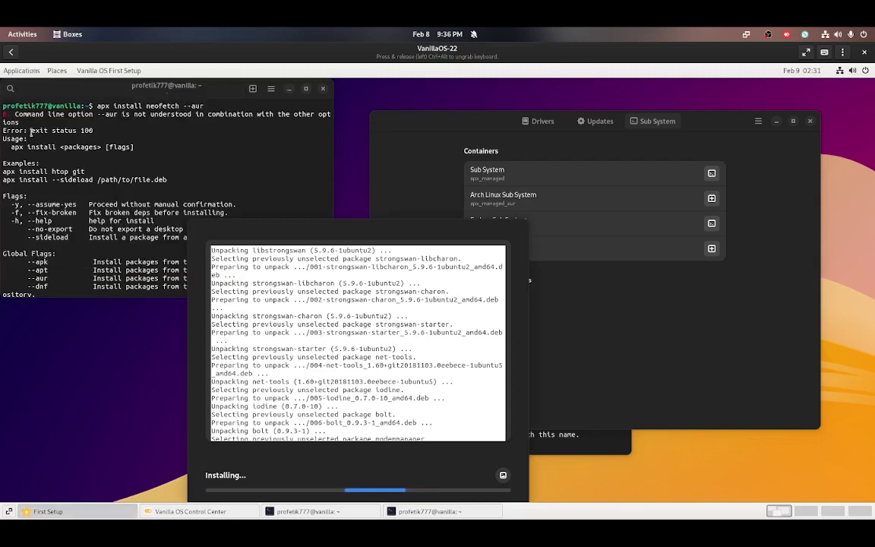
click(21, 69)
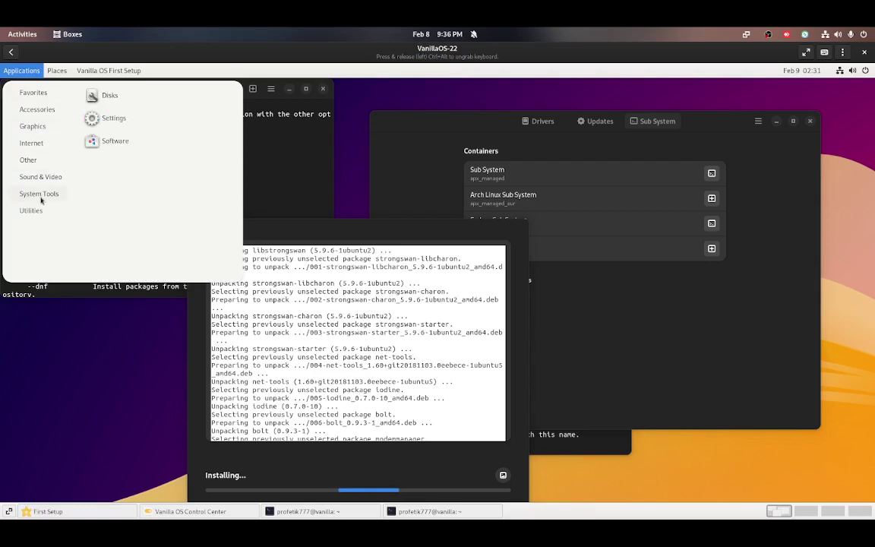
mouse_move(34, 207)
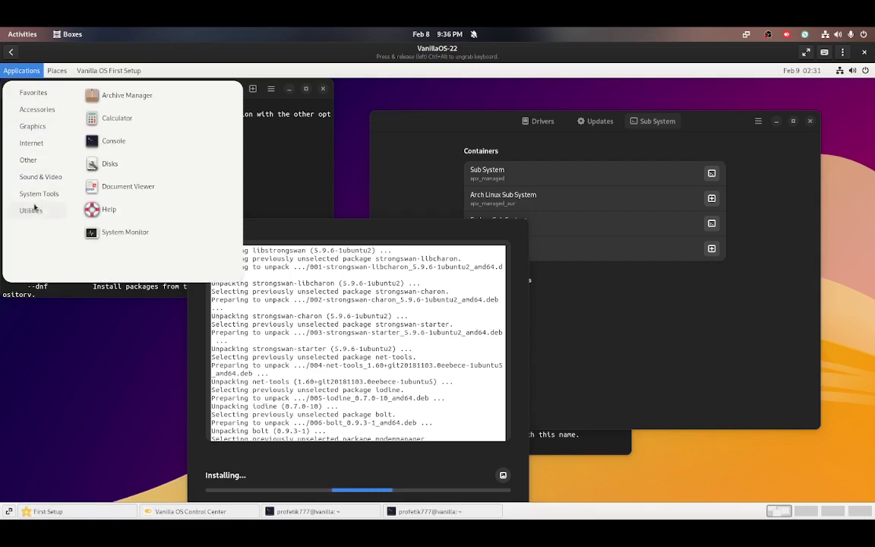
click(283, 176)
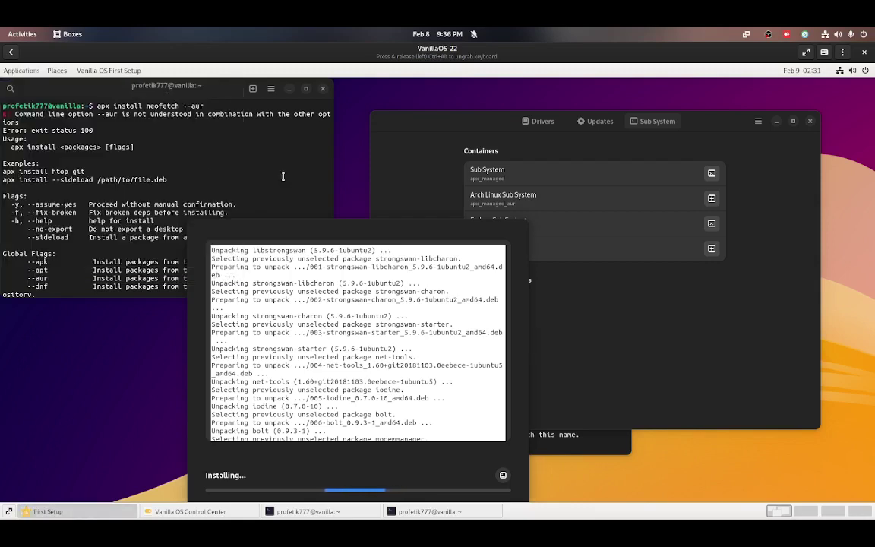
- Return to the Console window and enter the managed container with "apx enter"
click(136, 199)
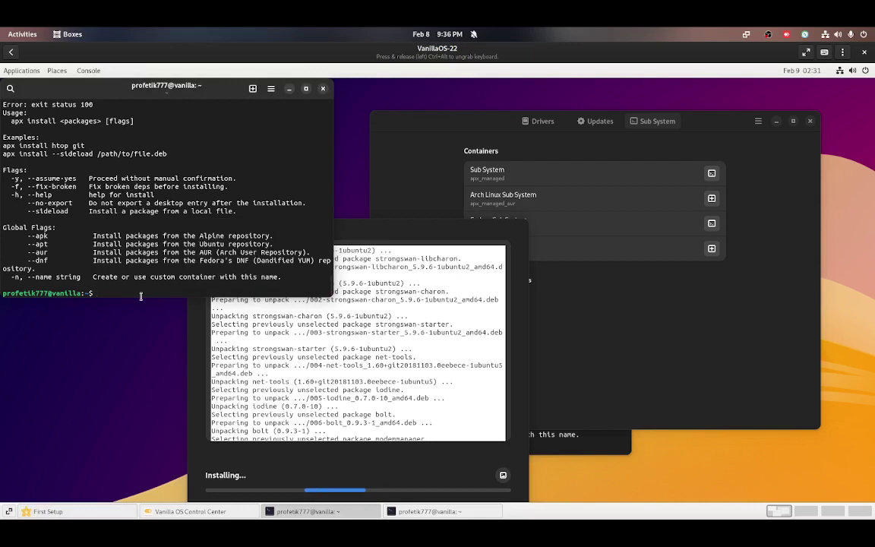
text(apx)
text( --)
key(BackSpace)
key(BackSpace)
key(BackSpace)
key(BackSpace)
text(x enter)
key(Return)
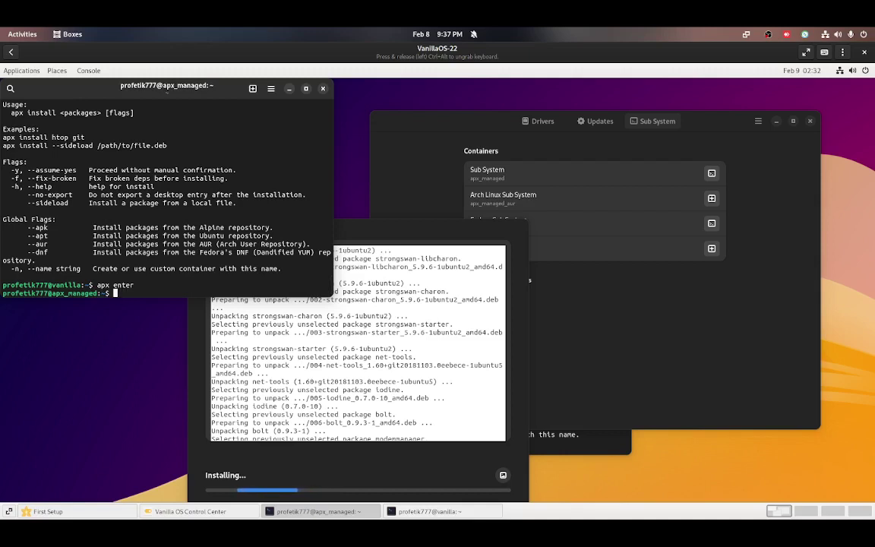
- Try to run "apx install neofetch" inside the apx_managed container
text(apx install neofetch)
key(Return)
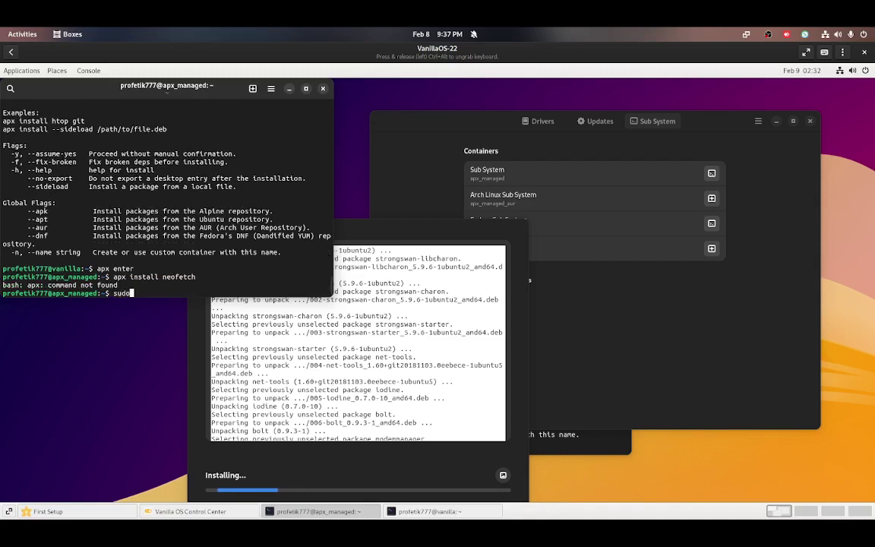
- Try to run "apt install neofetch" without sudo inside the apx_managed container
text(audo apt)
key(BackSpace)
key(BackSpace)
key(BackSpace)
key(BackSpace)
key(BackSpace)
key(BackSpace)
key(BackSpace)
key(BackSpace)
text(apt install neofetch)
key(Return)
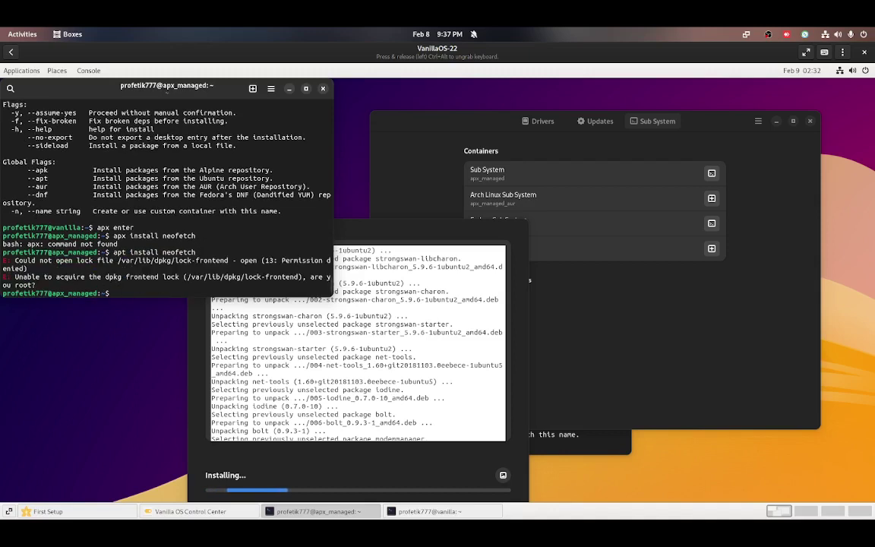
- Run "sudo apt install neofetch" in the apx_managed container and accept the package installation
text(sudo apt install neofet)
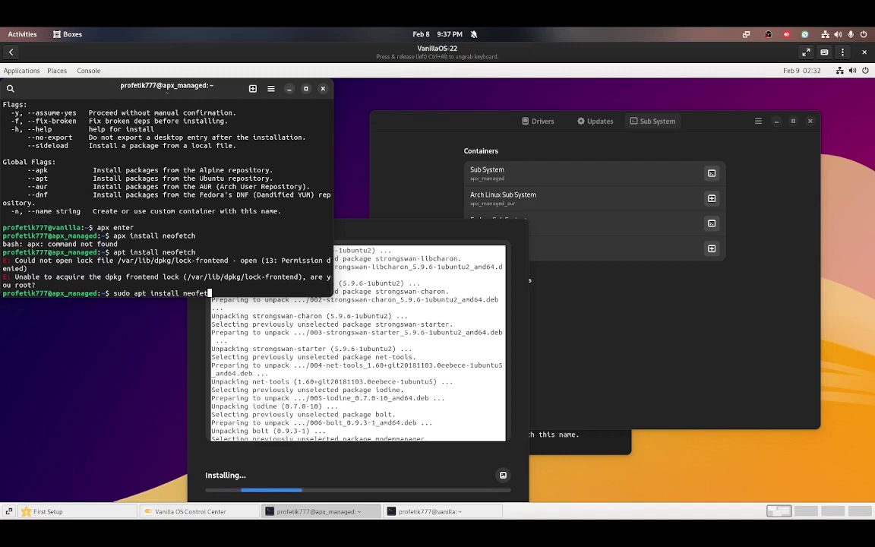
text(ch)
key(Return)
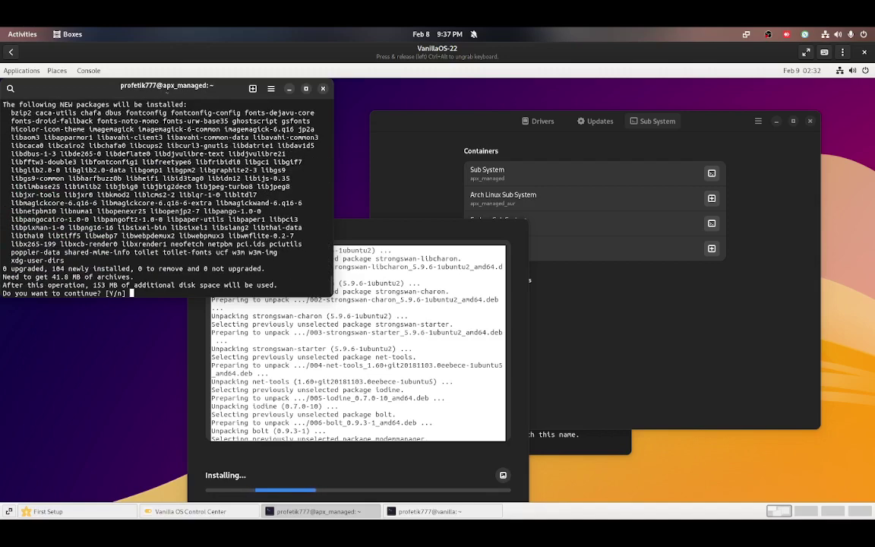
text(yh)
key(Return)
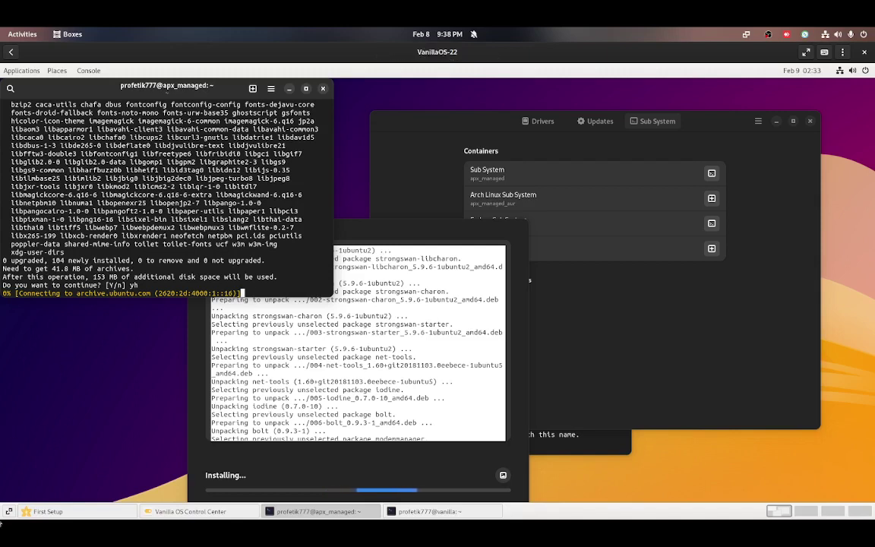
click(6, 513)
click(7, 460)
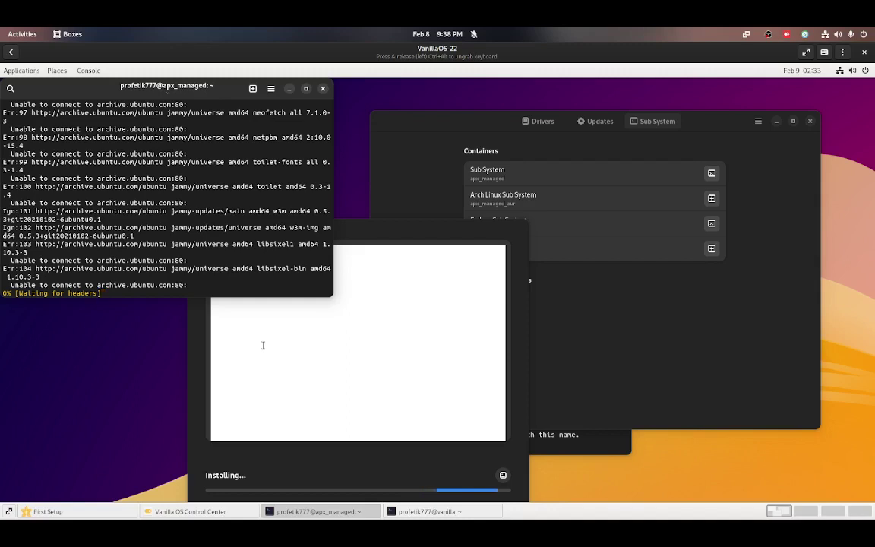
- Open an additional Console window on the host system beside the running container session
click(26, 71)
mouse_move(82, 69)
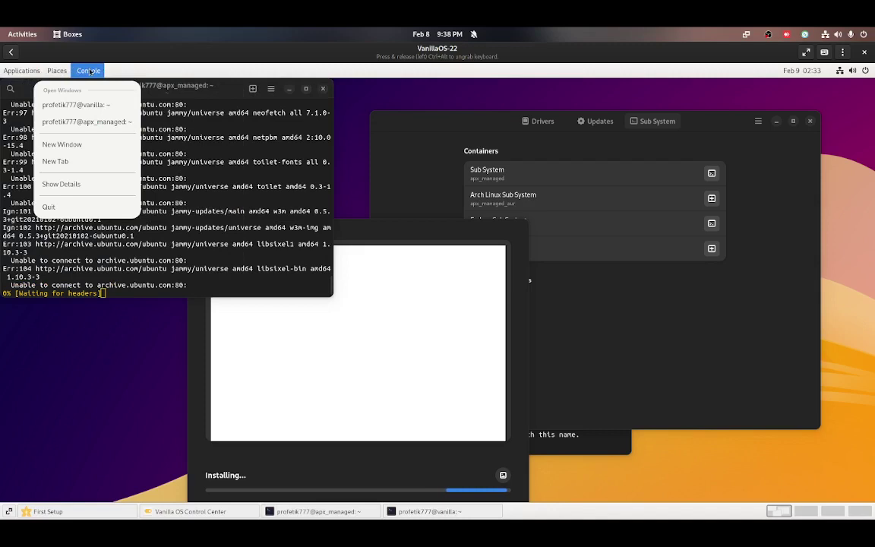
click(79, 152)
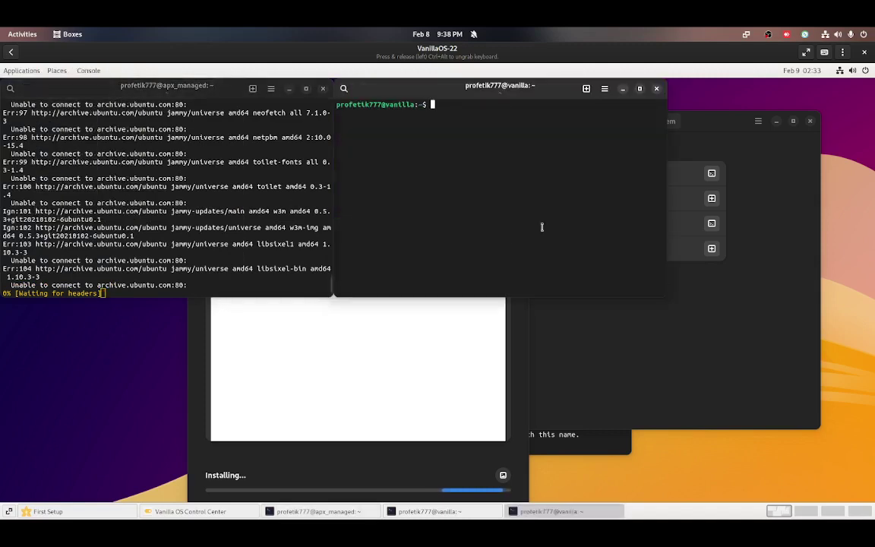
text(apx install xyz )
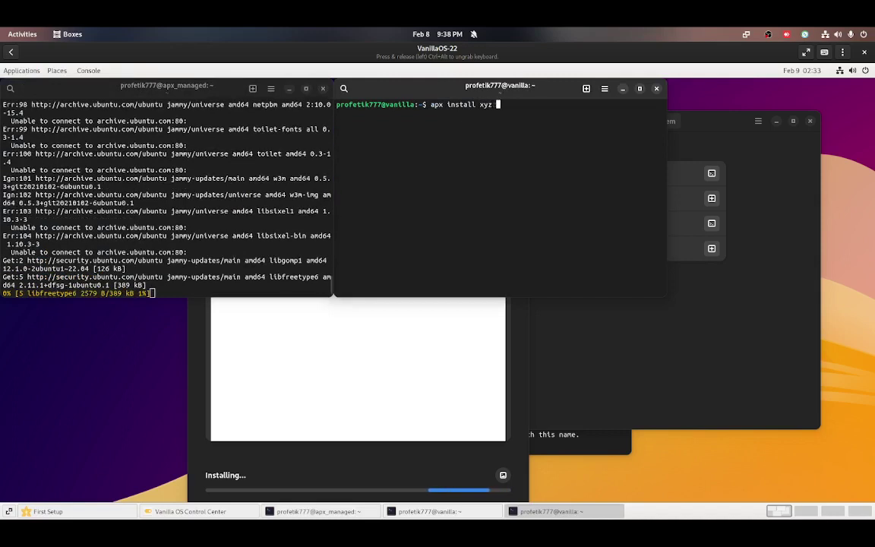
text(-dnf)
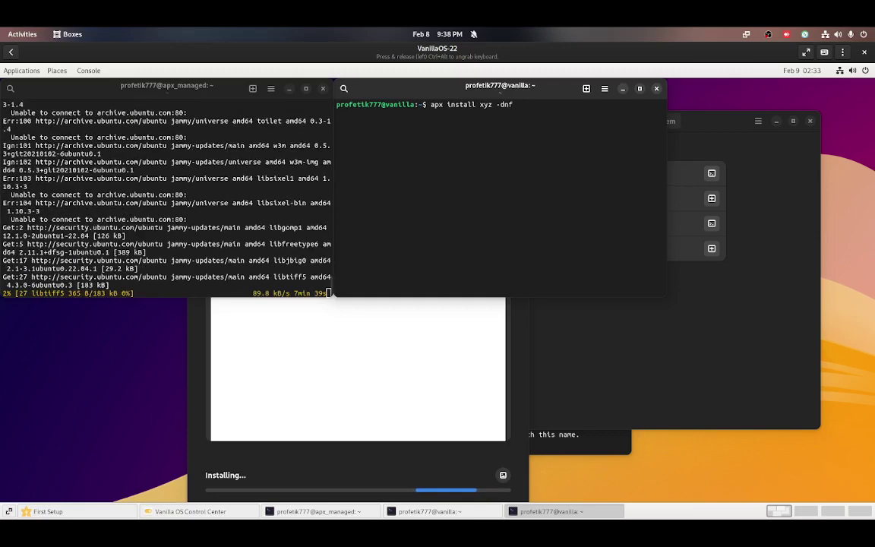
key(BackSpace)
key(BackSpace)
key(BackSpace)
key(BackSpace)
key(BackSpace)
key(BackSpace)
key(BackSpace)
key(BackSpace)
key(BackSpace)
key(BackSpace)
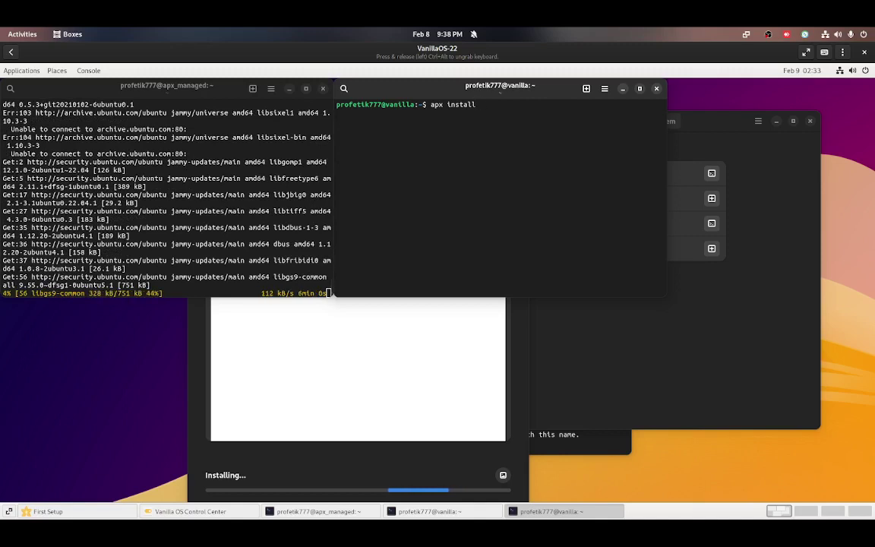
text(dnf)
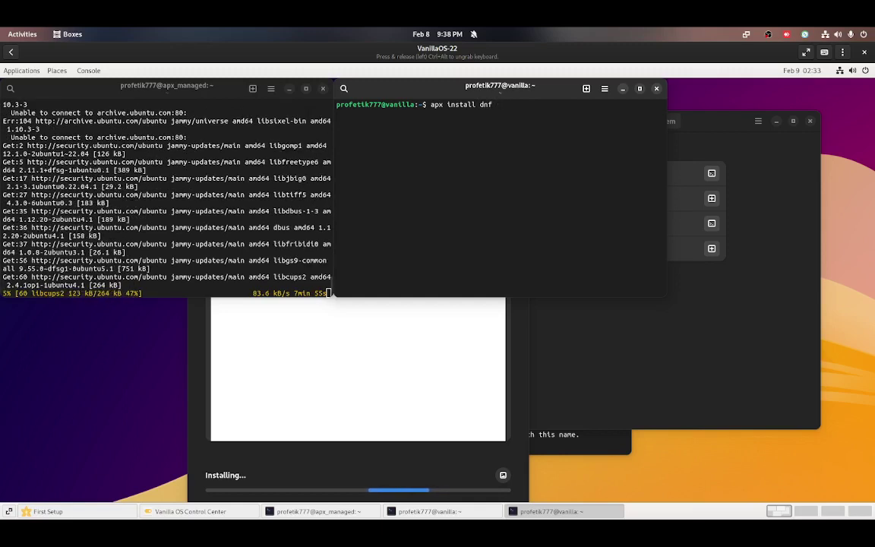
key(BackSpace)
key(BackSpace)
key(BackSpace)
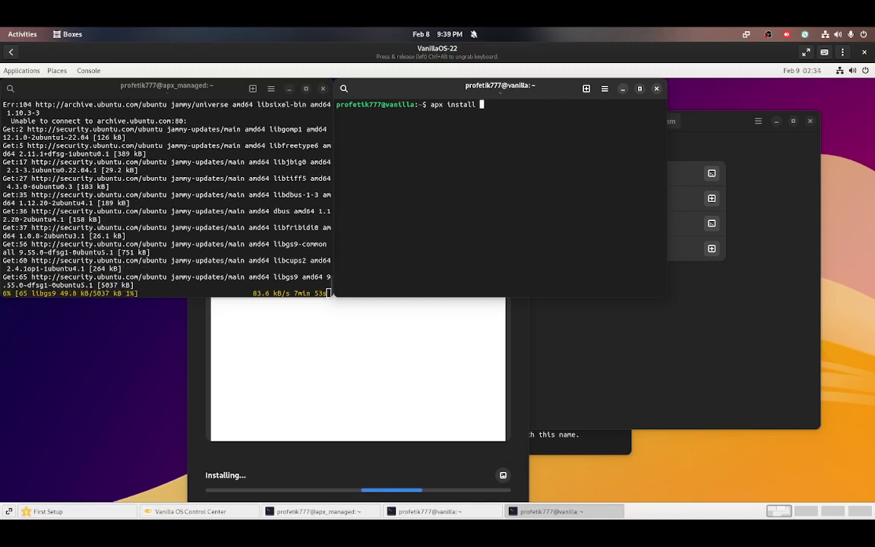
- Try to run "apx install neofetch dnf" in the new host Console window
text(neofetch aur)
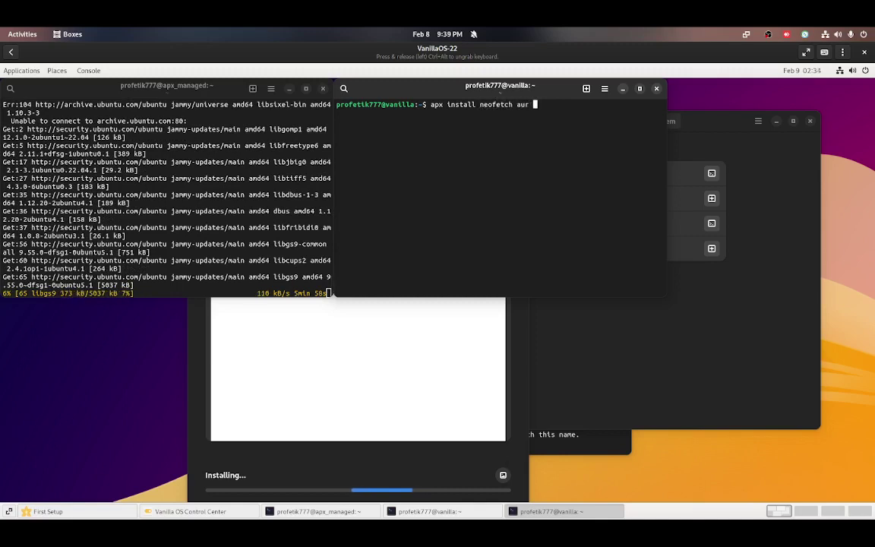
key(BackSpace)
text(dnf)
key(Return)
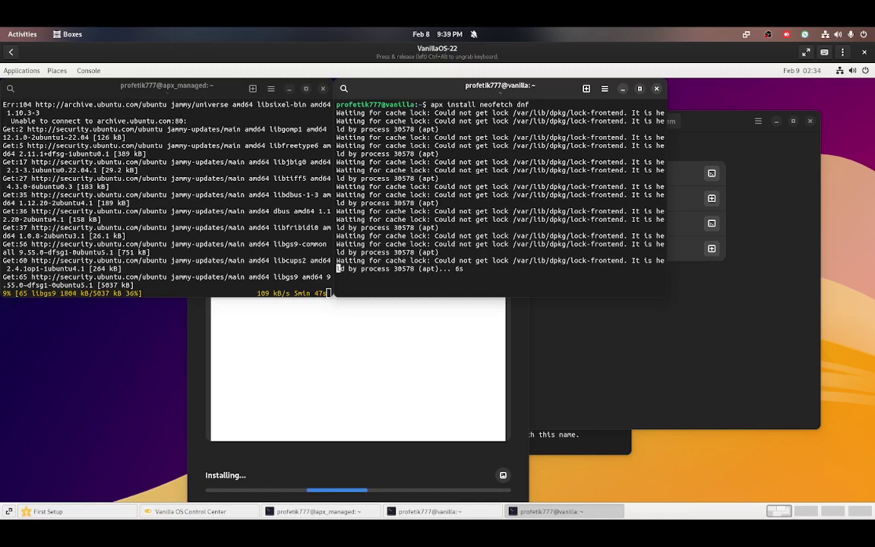
- Abort the waiting "apx install neofetch dnf" command and close its Console window despite the running process
key(ctrl+z)
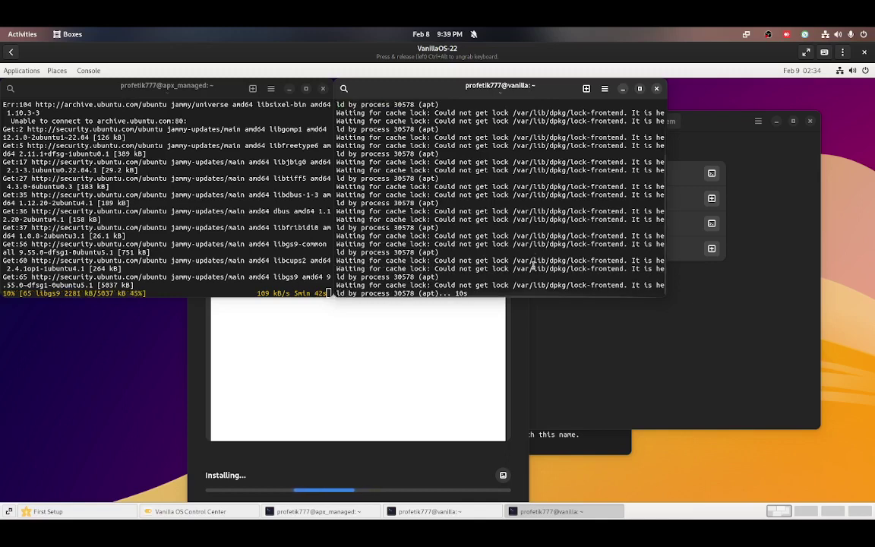
scroll(578, 175, up, 1)
click(656, 88)
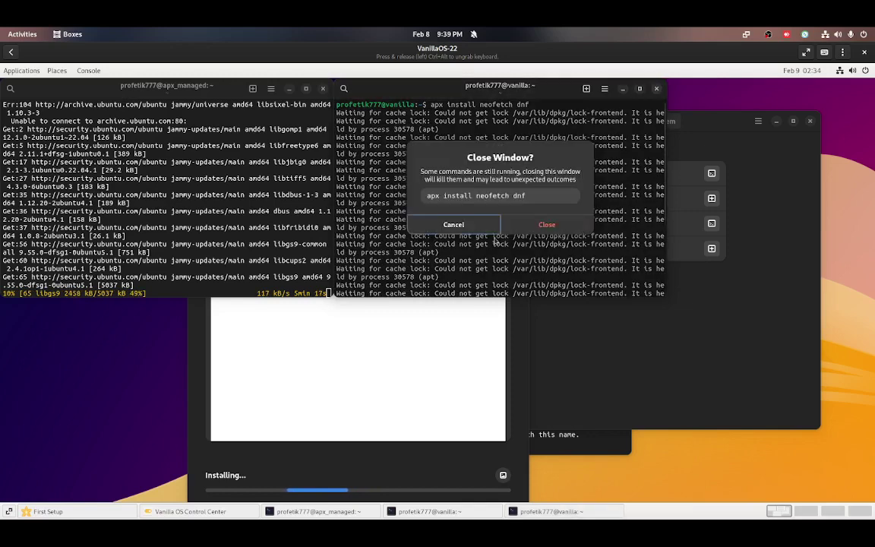
click(541, 223)
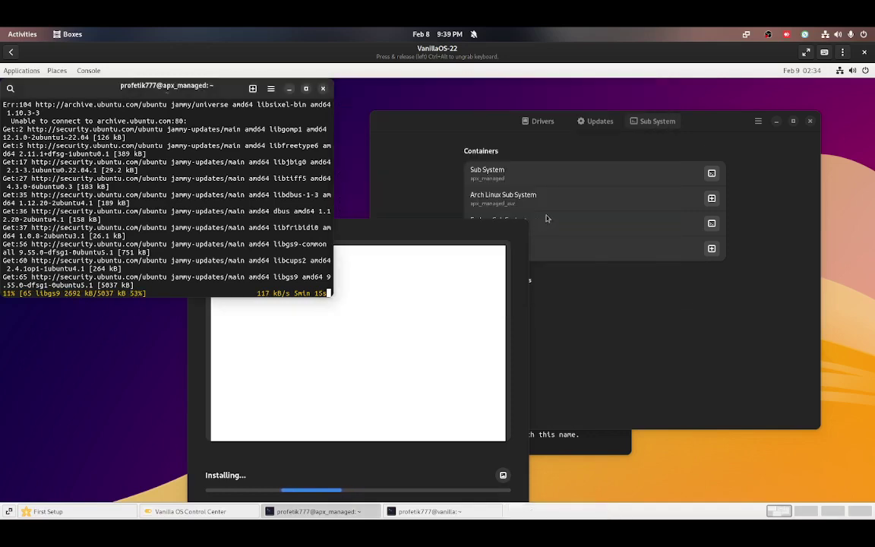
- Look back through the download errors in the apx_managed Console, and close that window with its running command
scroll(120, 113, up, 5)
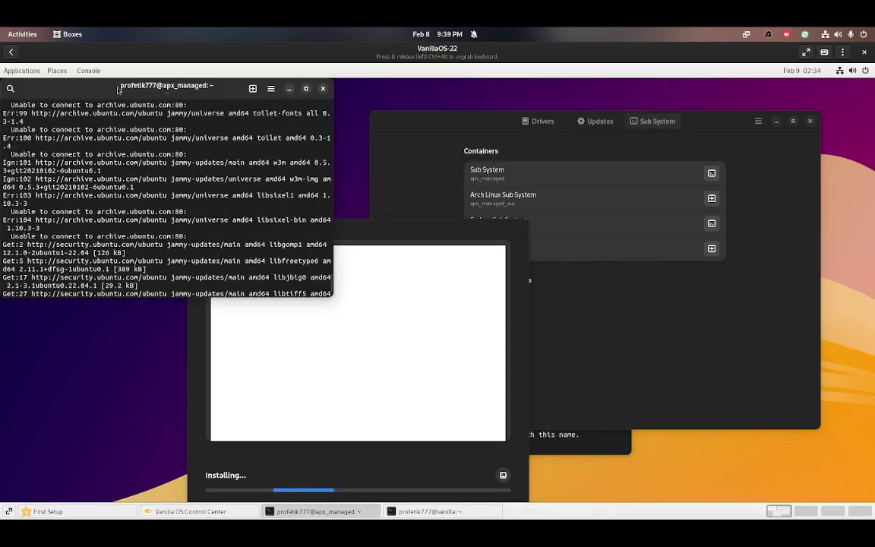
scroll(188, 174, up, 2)
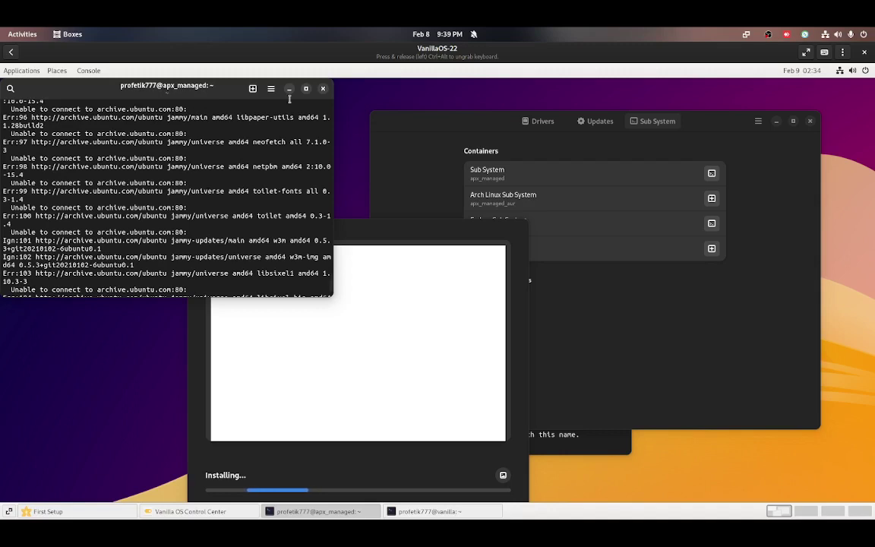
click(323, 89)
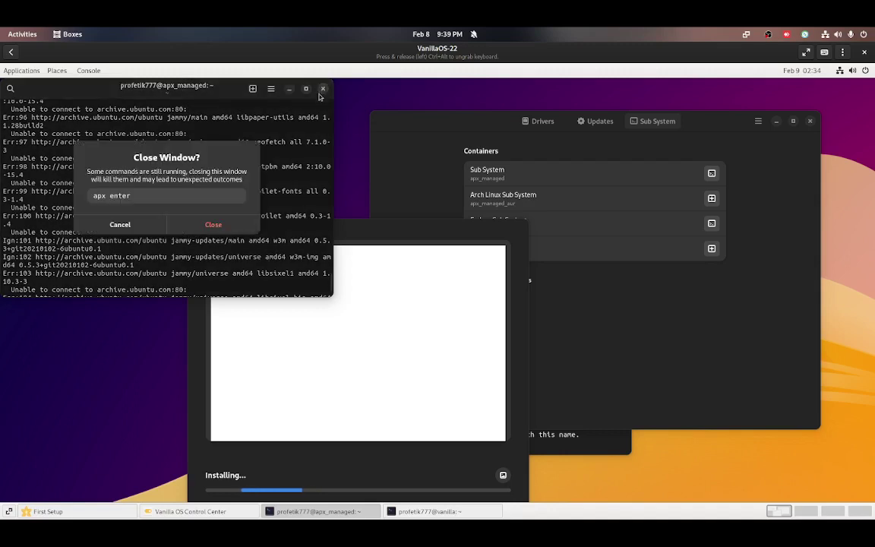
click(213, 225)
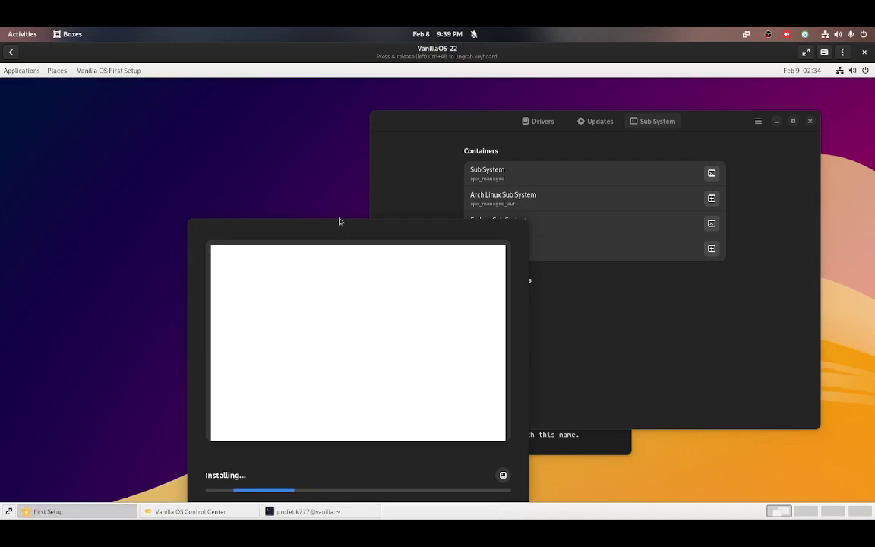
- Move the First Setup window clear of the Control Center's container list, and open a new Console window from the favorite applications
drag(324, 233, 230, 136)
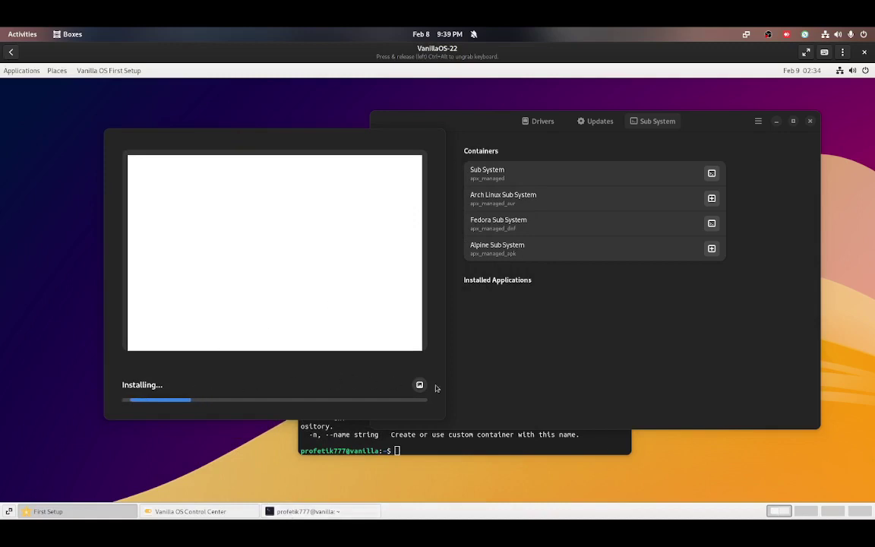
click(23, 72)
mouse_move(63, 77)
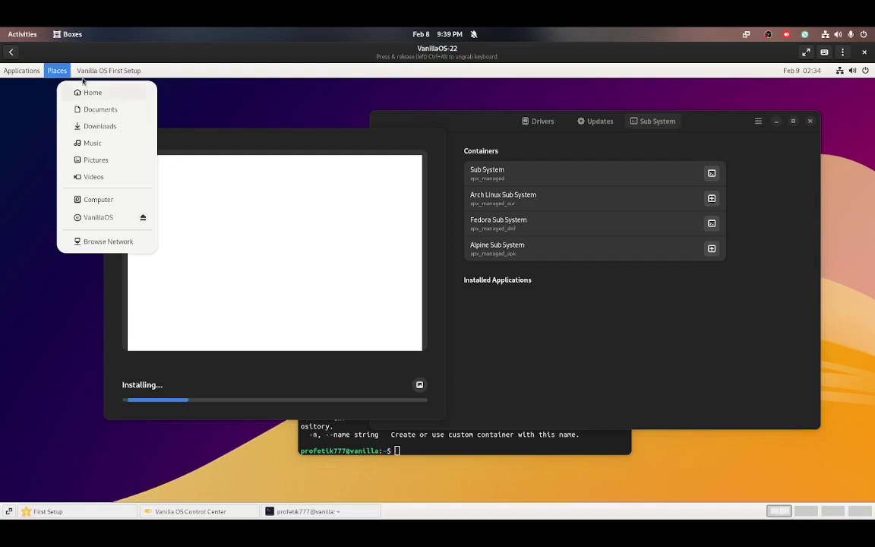
mouse_move(22, 70)
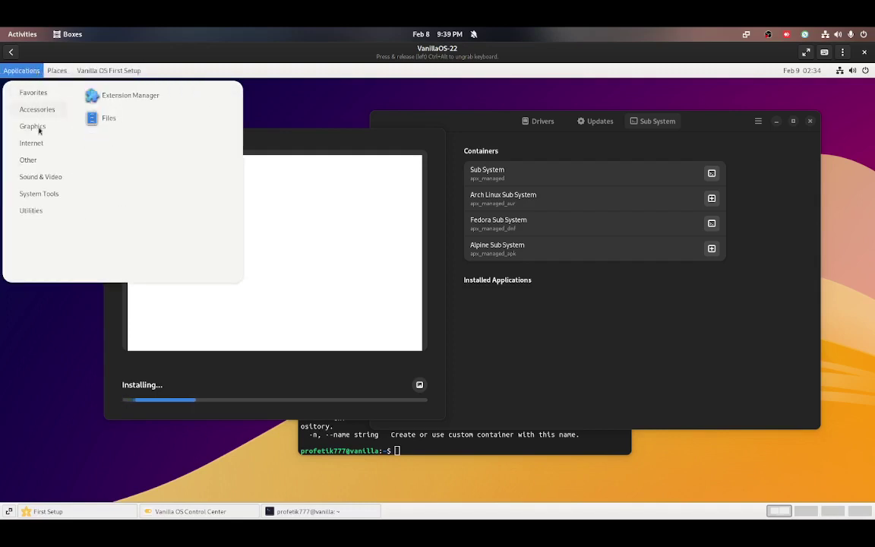
mouse_move(39, 92)
click(99, 209)
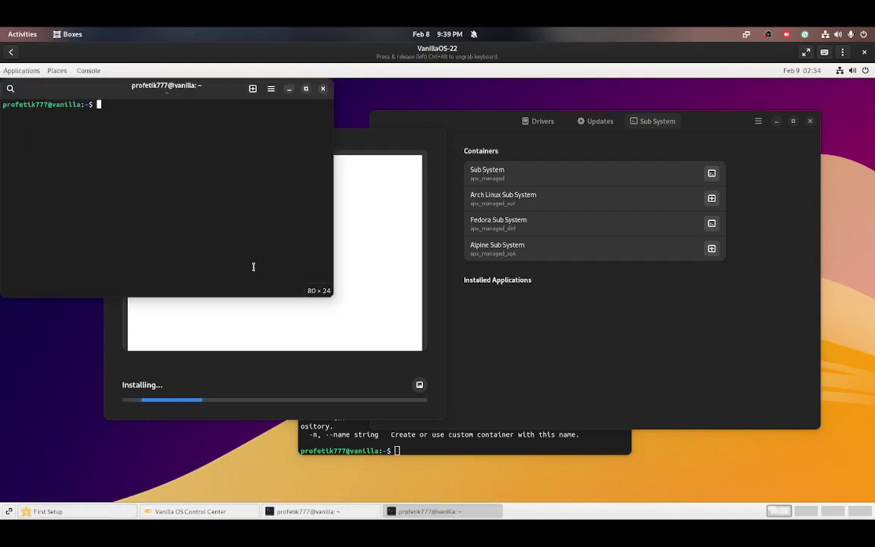
- Run "apx install neofetch dnf" in the new Console window and accept the package installation
text(apx install neofetch )
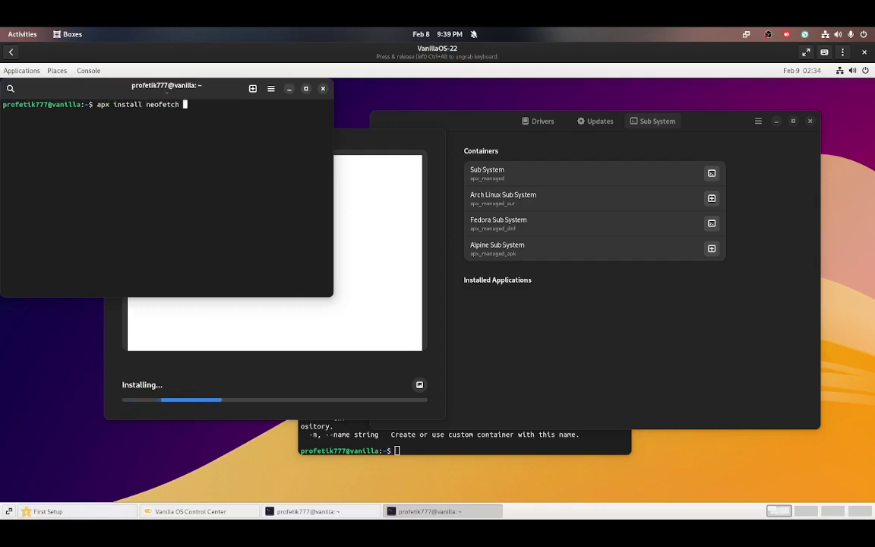
text(dnf)
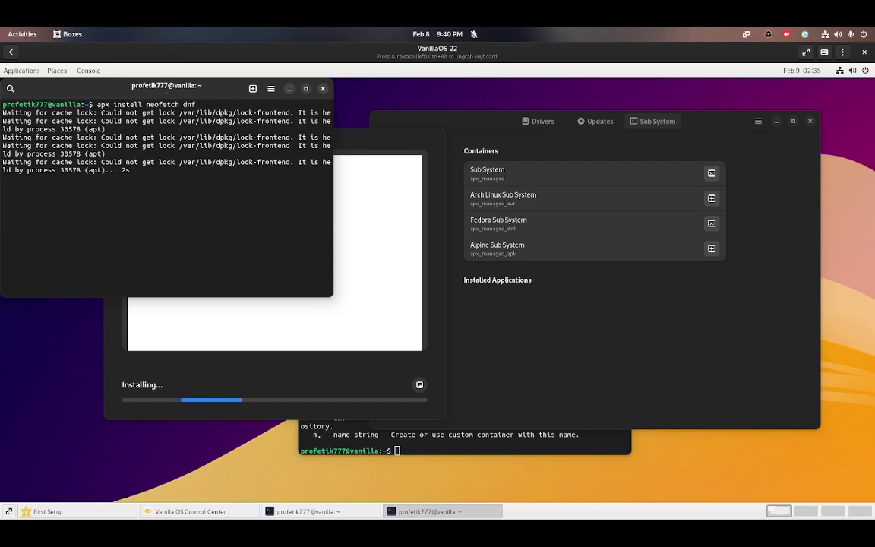
click(358, 370)
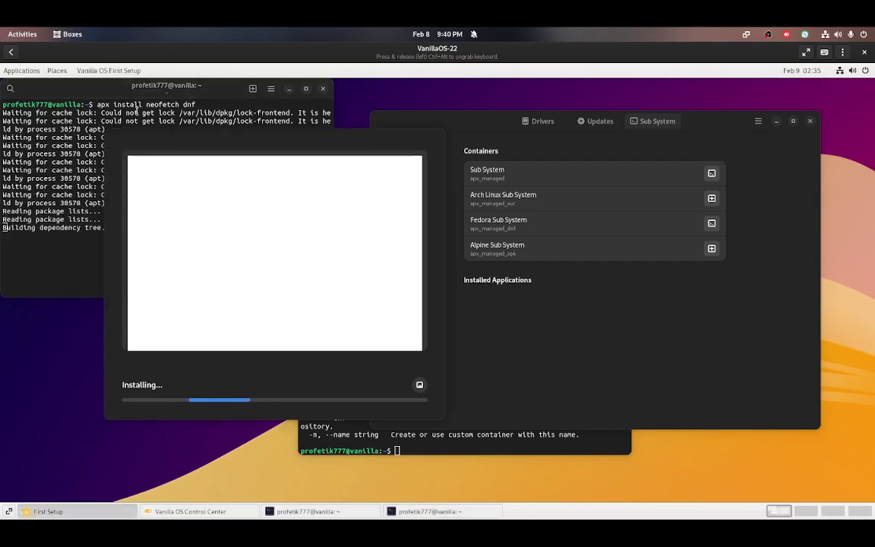
click(137, 108)
click(323, 89)
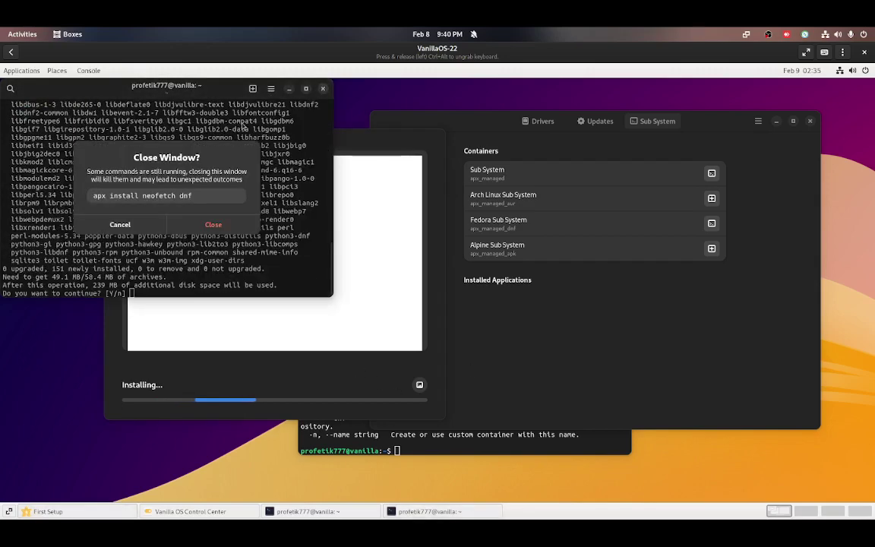
click(120, 224)
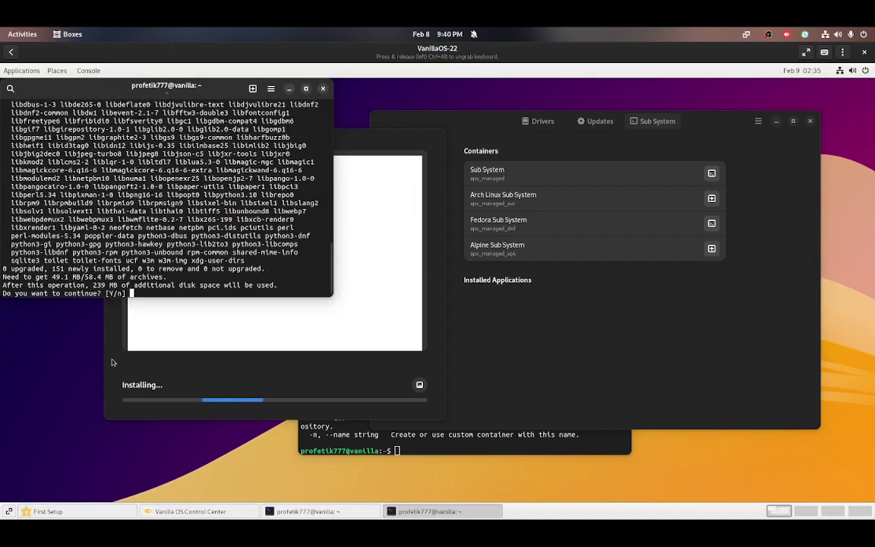
text(y)
key(Return)
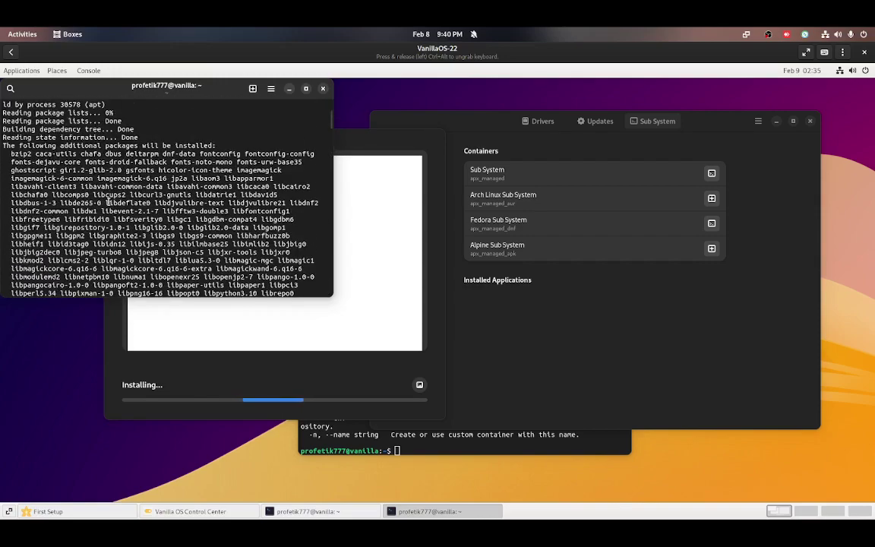
- Review the install command at the start of the Console output, and move the First Setup window lower on the desktop
scroll(99, 194, up, 2)
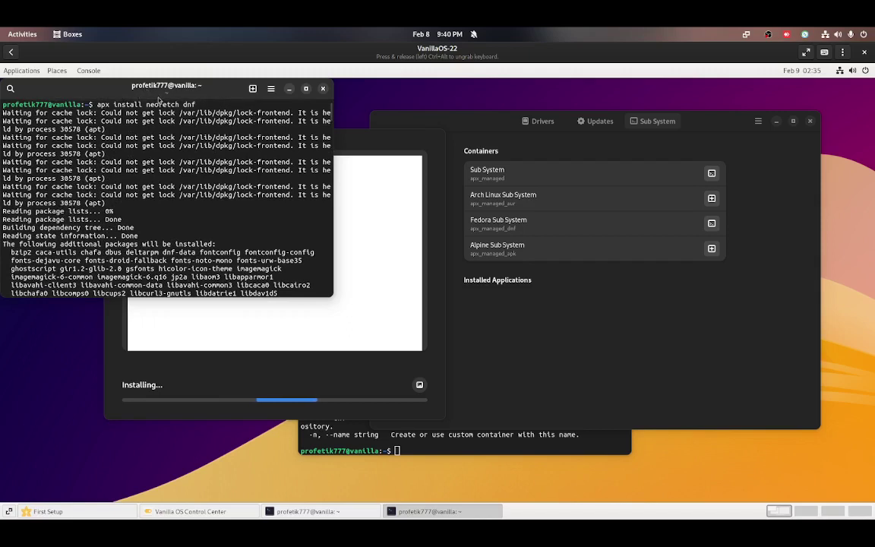
drag(150, 107, 199, 104)
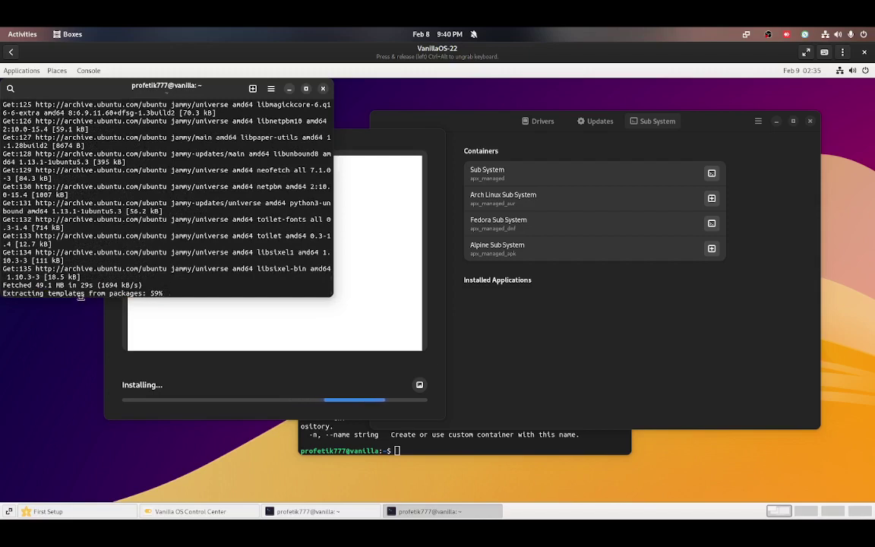
click(218, 355)
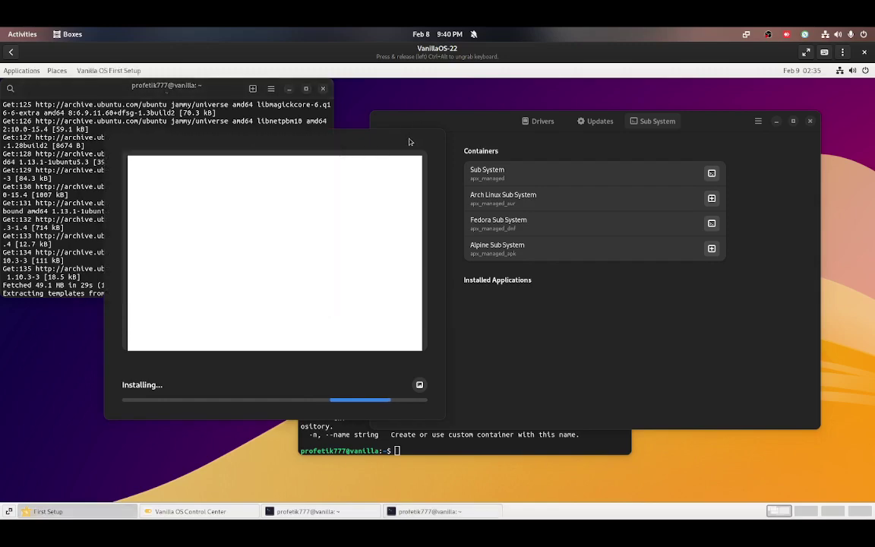
drag(410, 140, 455, 188)
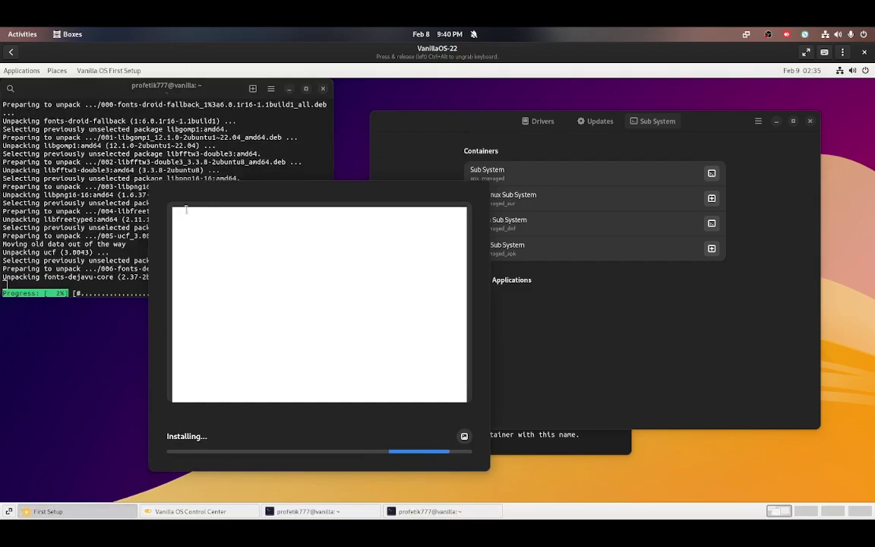
- Move the First Setup window clear of the Console, and force-close it by running "xkill" in a new Console tab
drag(217, 198, 398, 140)
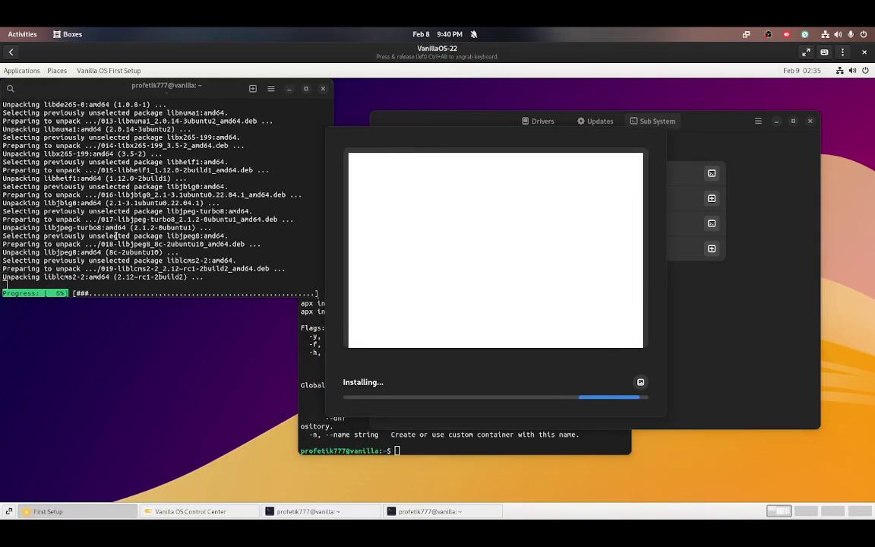
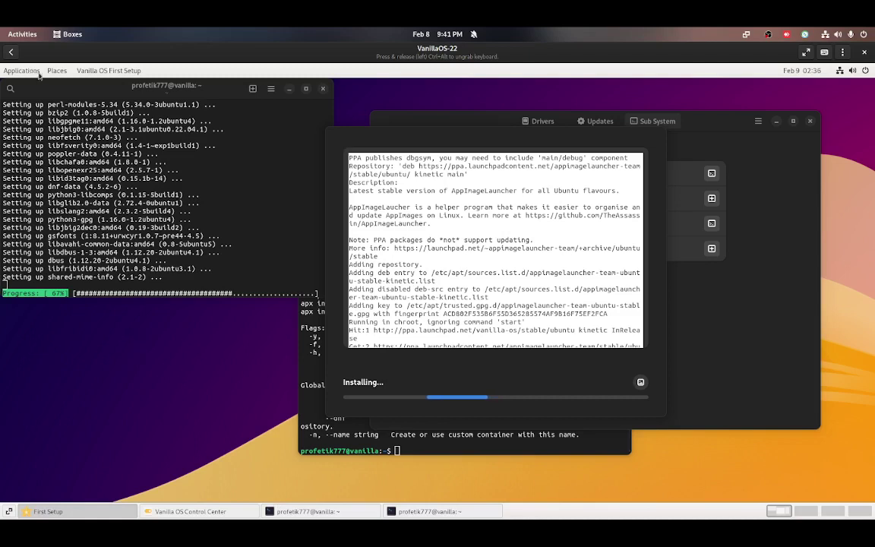
click(124, 94)
key(ctrl+shift+t)
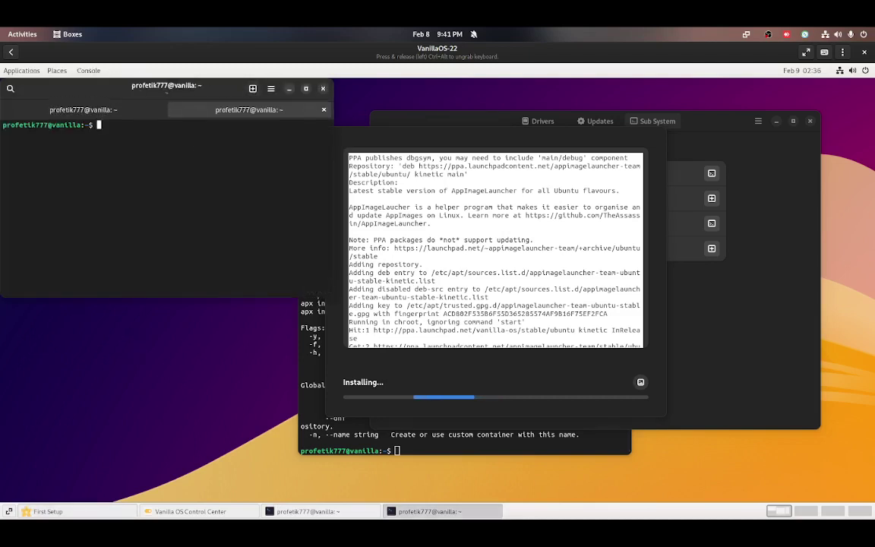
text(xkil)
text(l)
key(Return)
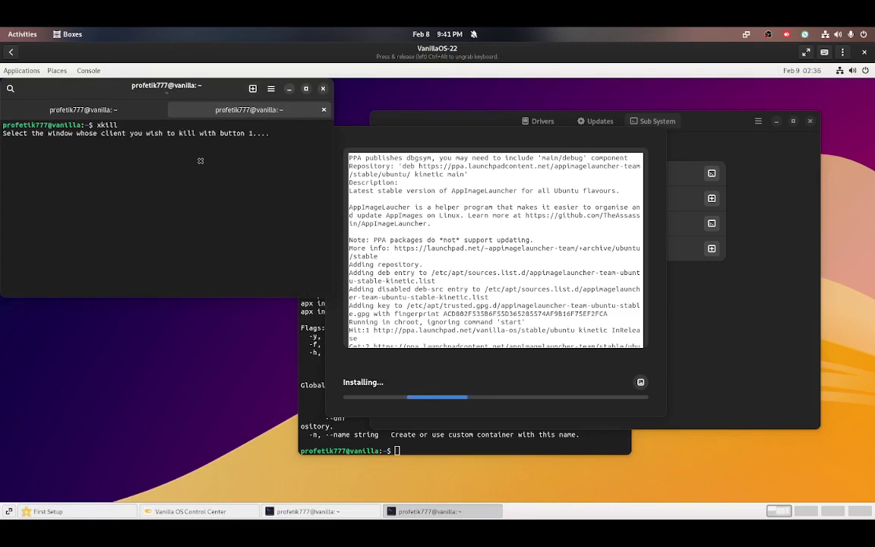
click(417, 155)
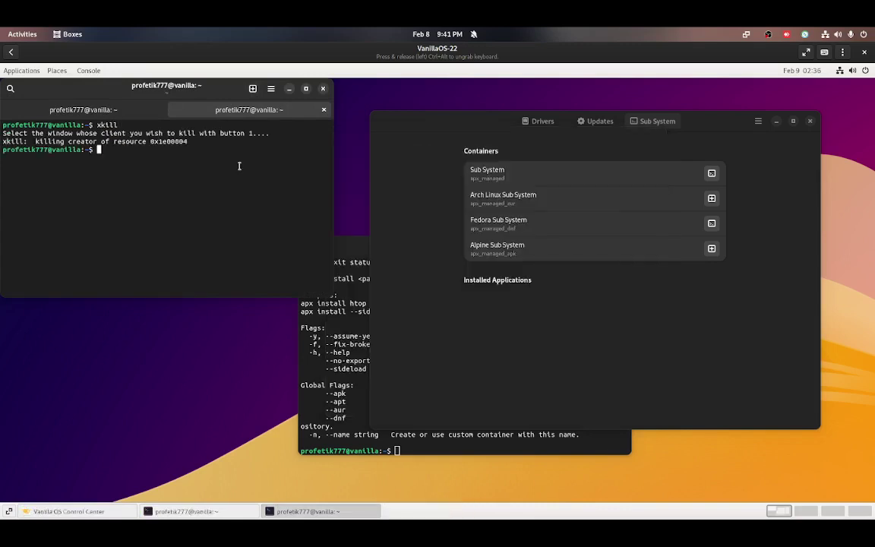
- Return to the Console tab running the package installation, and close the other Console window showing the apx install help
click(49, 108)
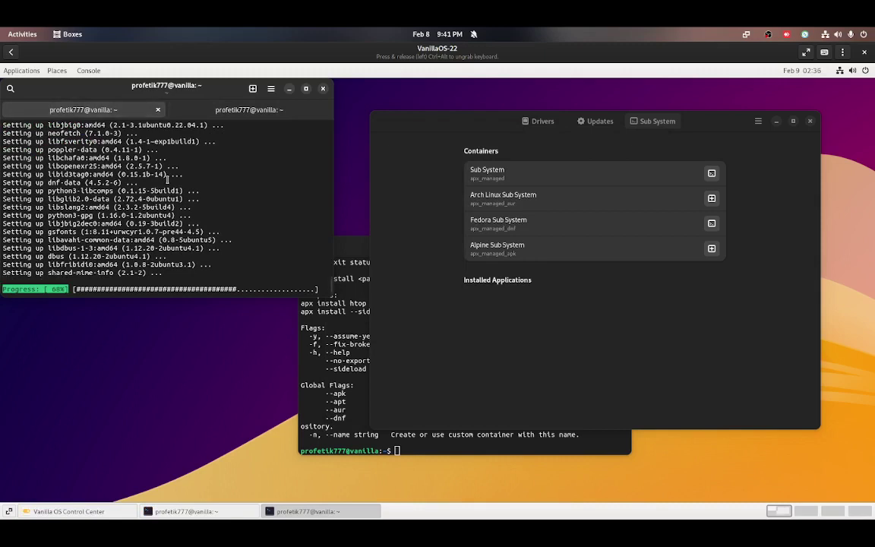
click(324, 329)
click(622, 246)
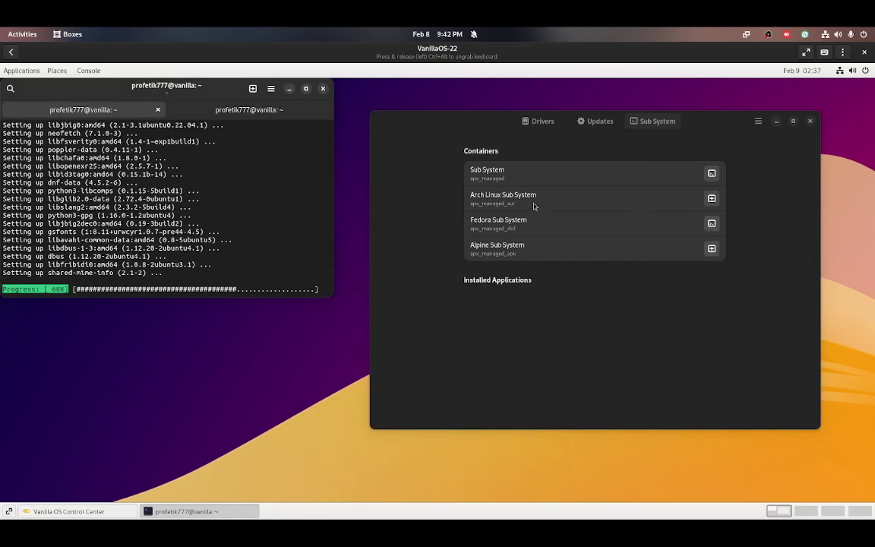
- Open and close a shell for the Fedora Sub System container, and move the Control Center window slightly closer to the Console
click(712, 223)
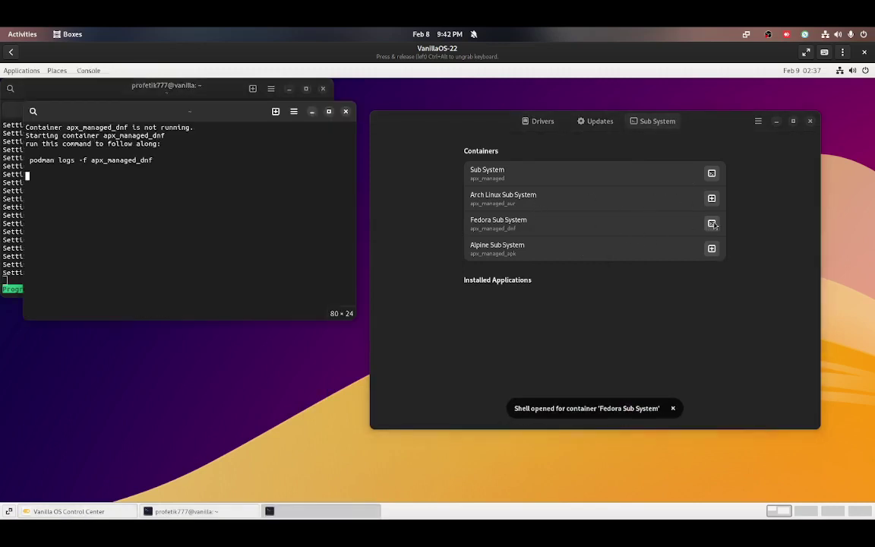
click(350, 112)
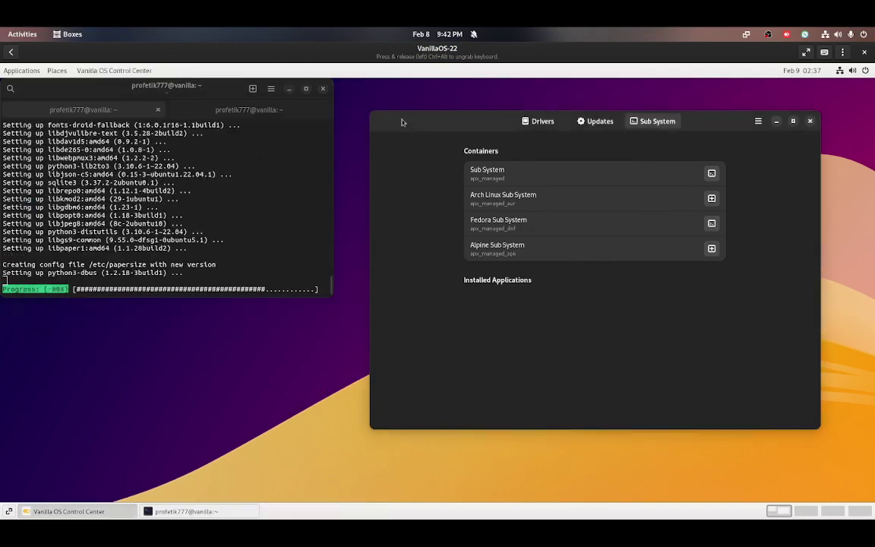
drag(484, 120, 433, 116)
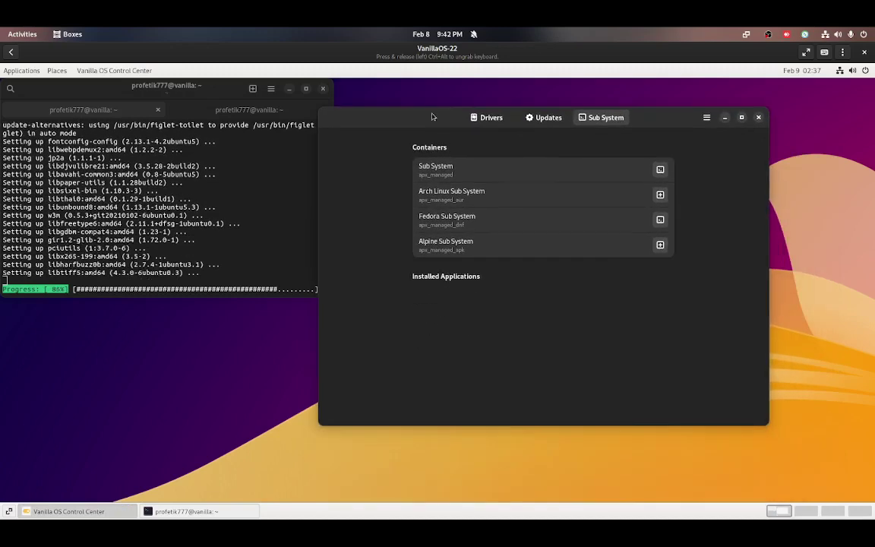
- Open the Web browser, search for "atoms linux", and open the AtomsDevs/Atoms repository on GitHub
click(48, 70)
mouse_move(38, 75)
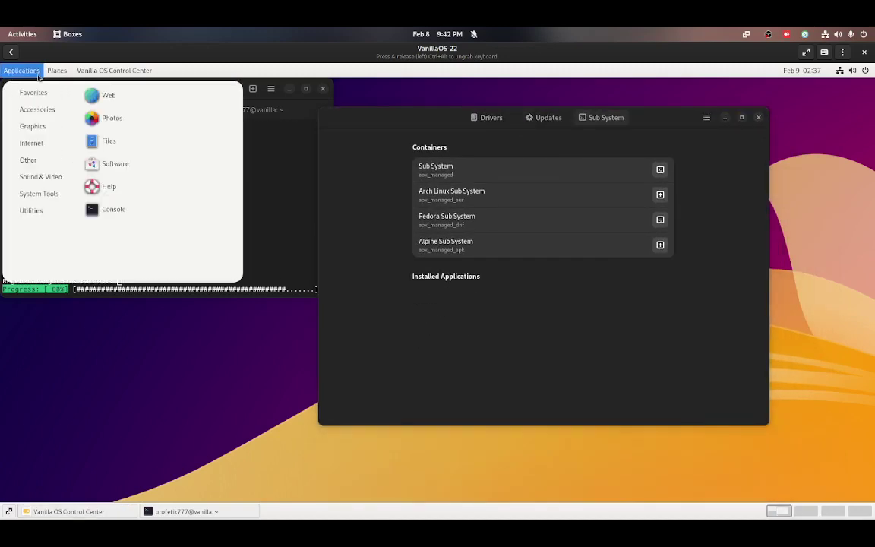
mouse_move(46, 143)
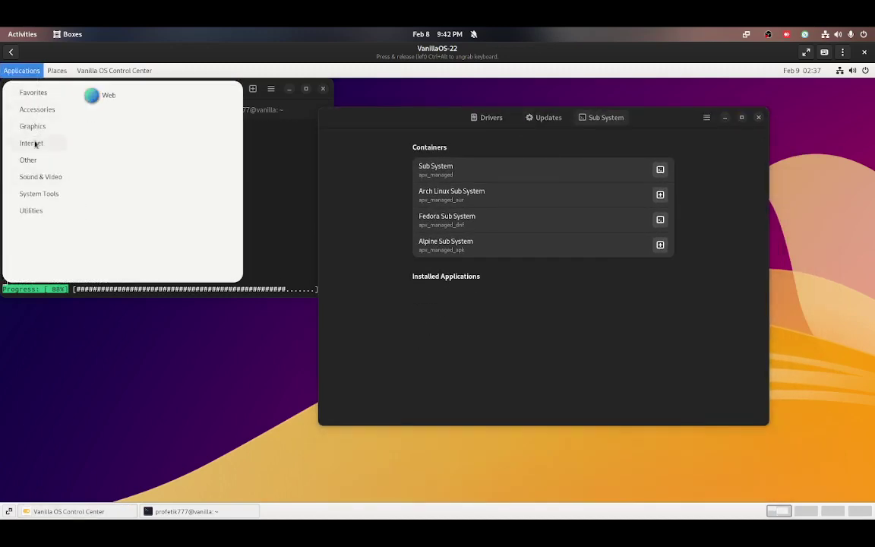
click(93, 97)
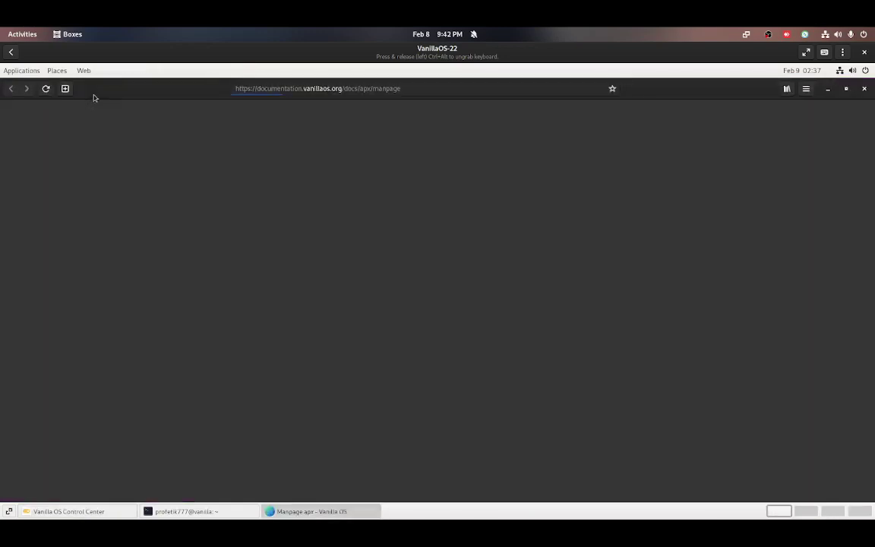
click(277, 89)
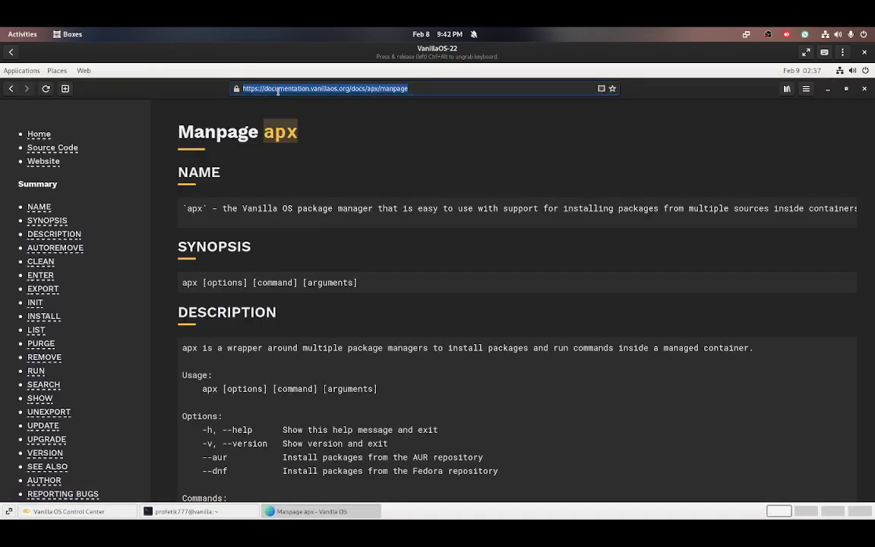
text(atoms linux)
key(Return)
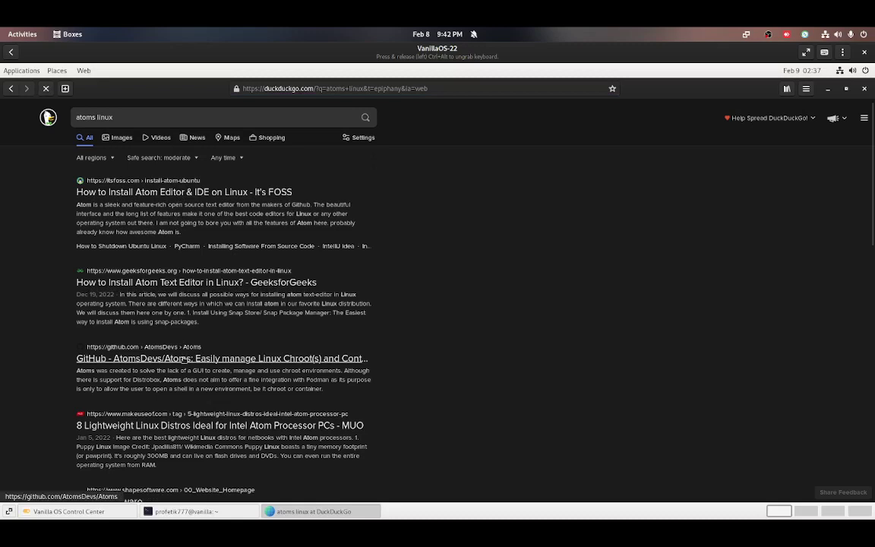
click(184, 359)
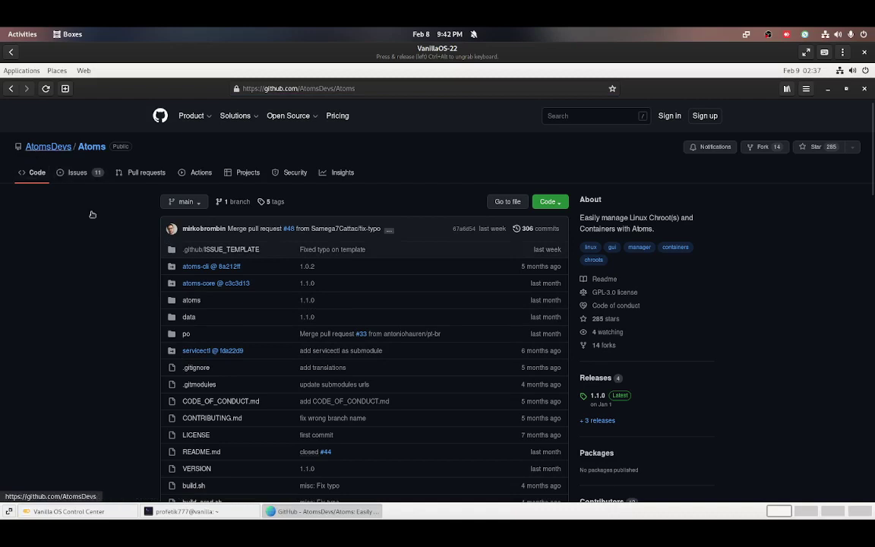
- Look at the AtomsDevs organization page, and read the Atoms README, including its screenshot and the stable and experimental image lists
click(34, 148)
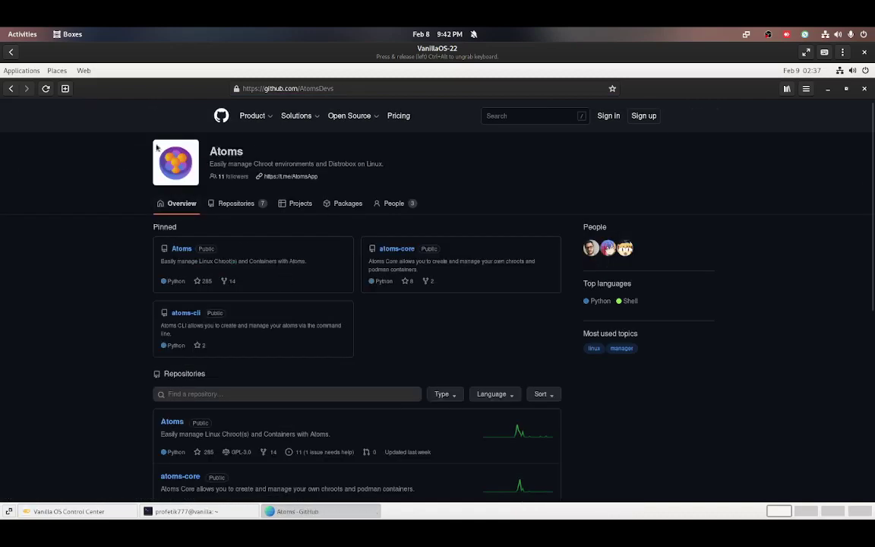
click(179, 249)
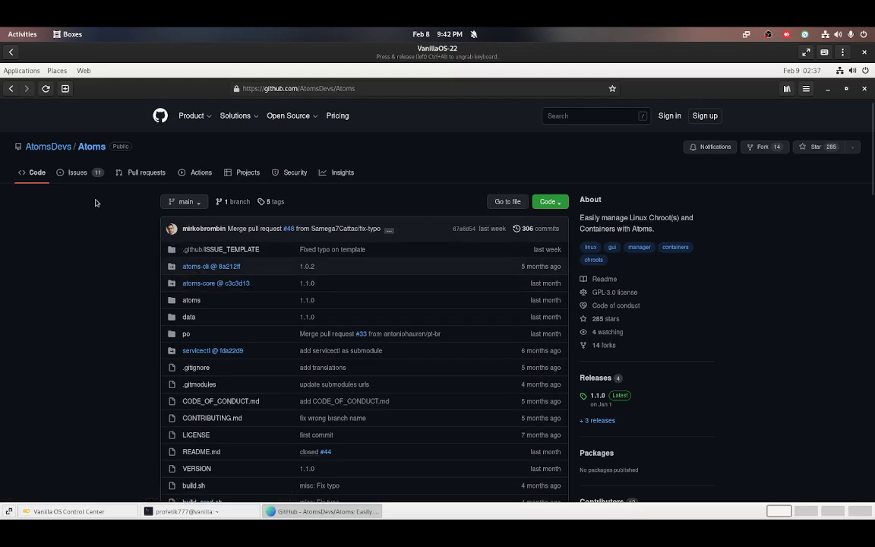
scroll(197, 217, down, 10)
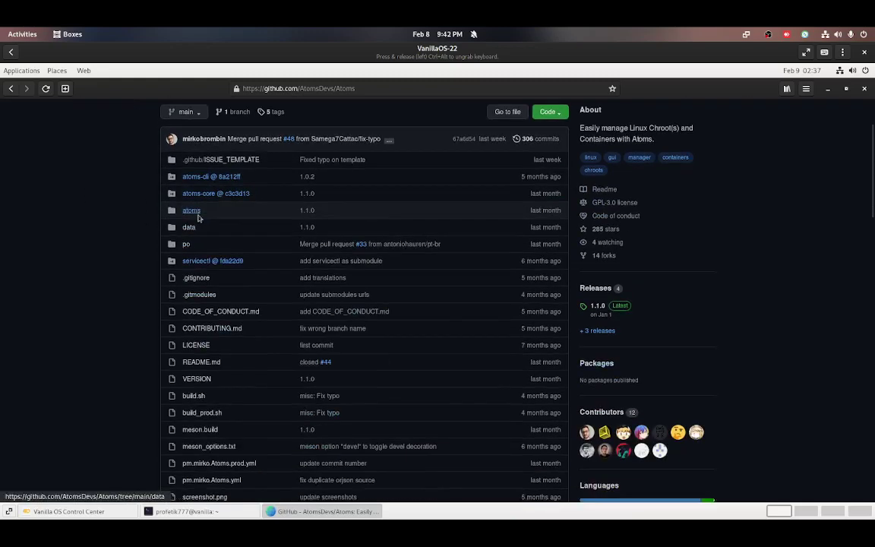
scroll(257, 252, down, 5)
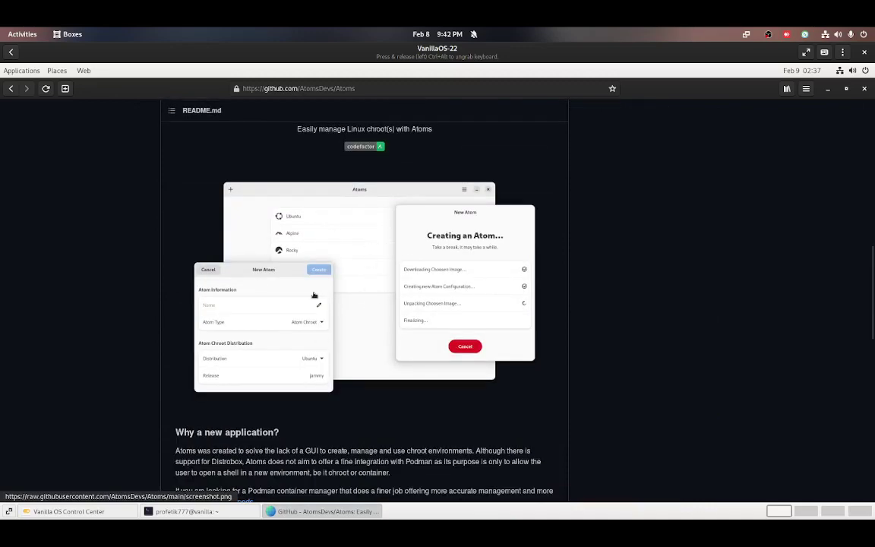
scroll(324, 221, down, 6)
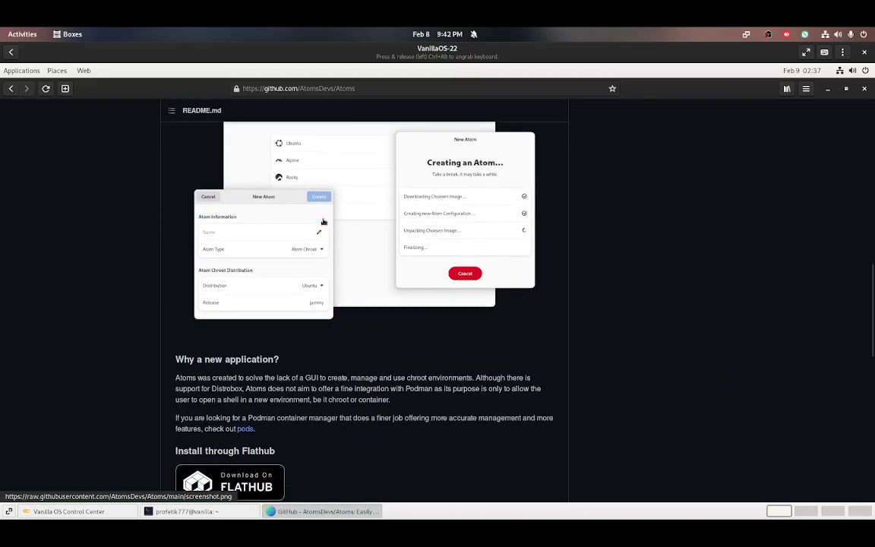
scroll(318, 263, down, 6)
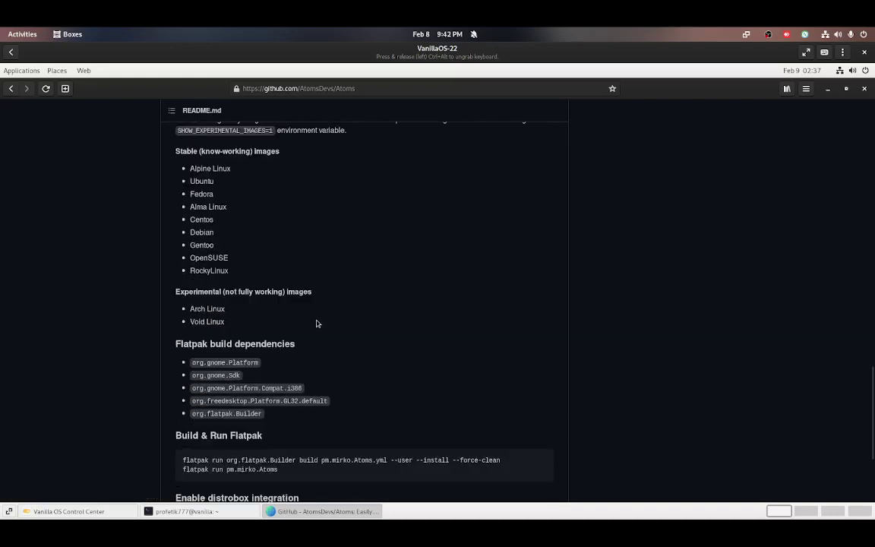
drag(167, 156, 289, 295)
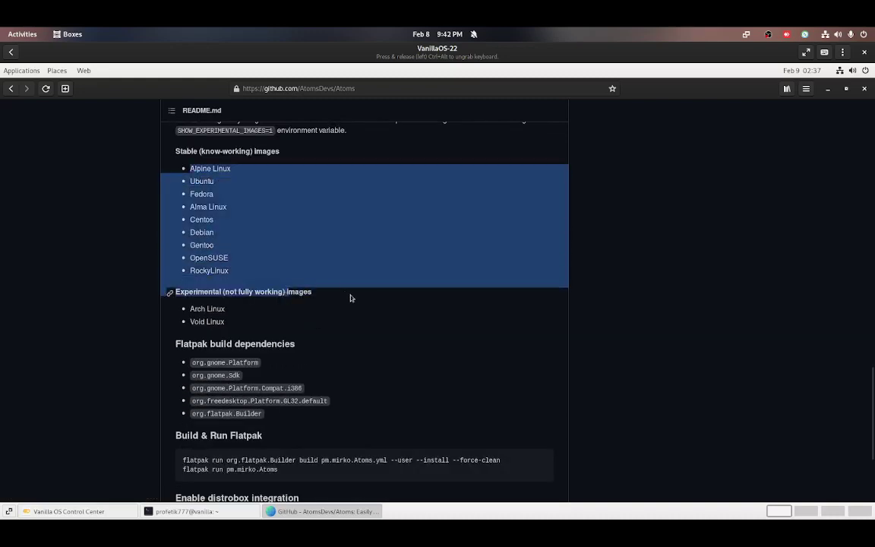
scroll(384, 335, down, 1)
scroll(383, 335, down, 3)
scroll(321, 363, up, 7)
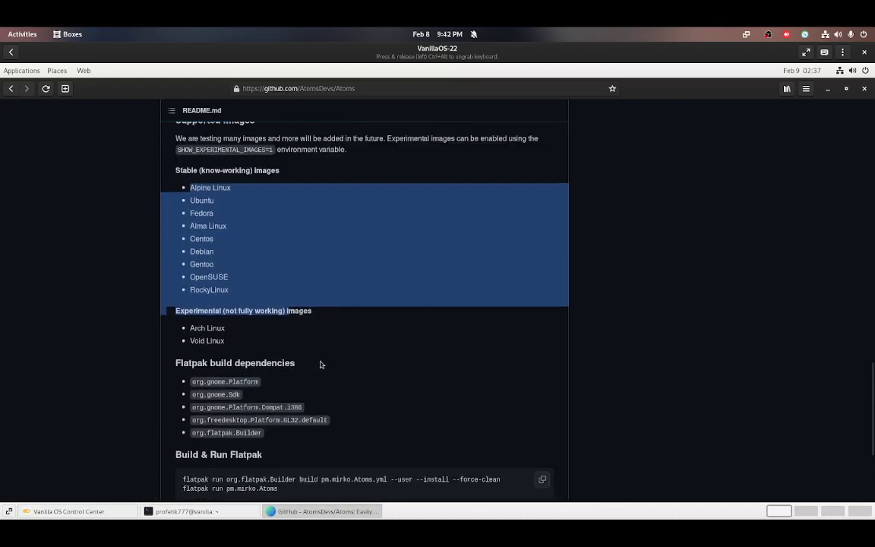
scroll(320, 365, up, 5)
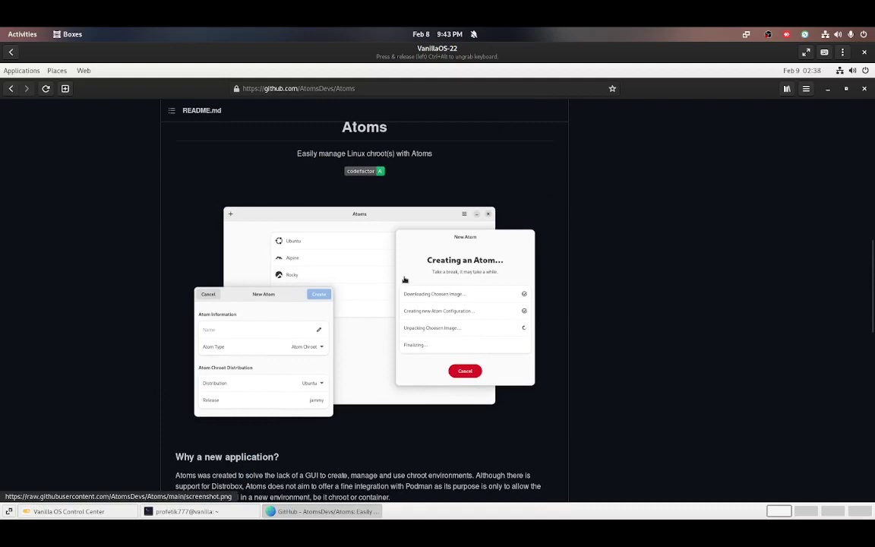
- Switch to the Vanilla OS Control Center and look over its Sub System, Drivers and Updates pages
key(alt+Tab)
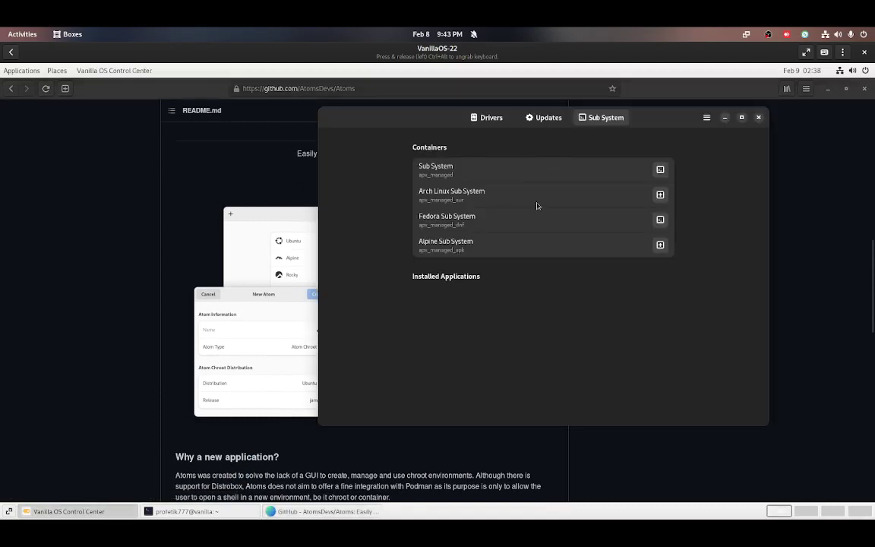
click(707, 119)
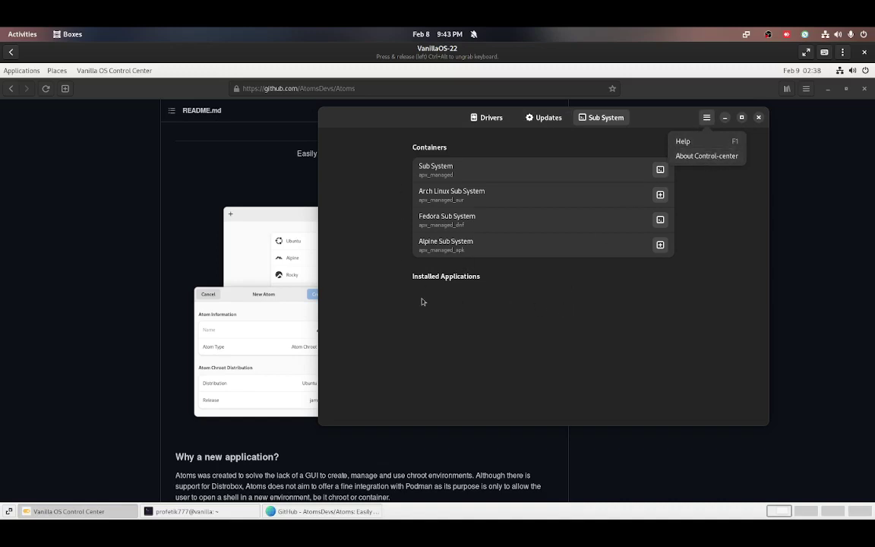
click(424, 318)
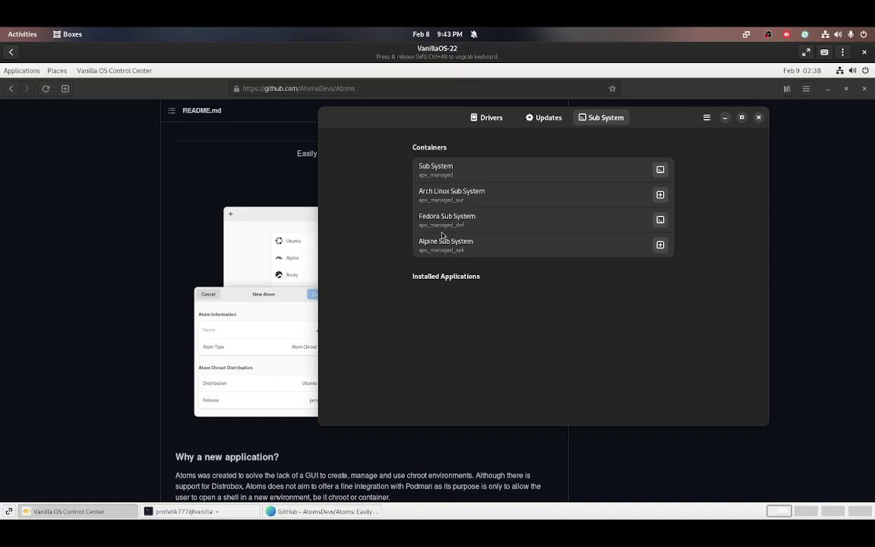
click(526, 117)
click(487, 117)
click(541, 117)
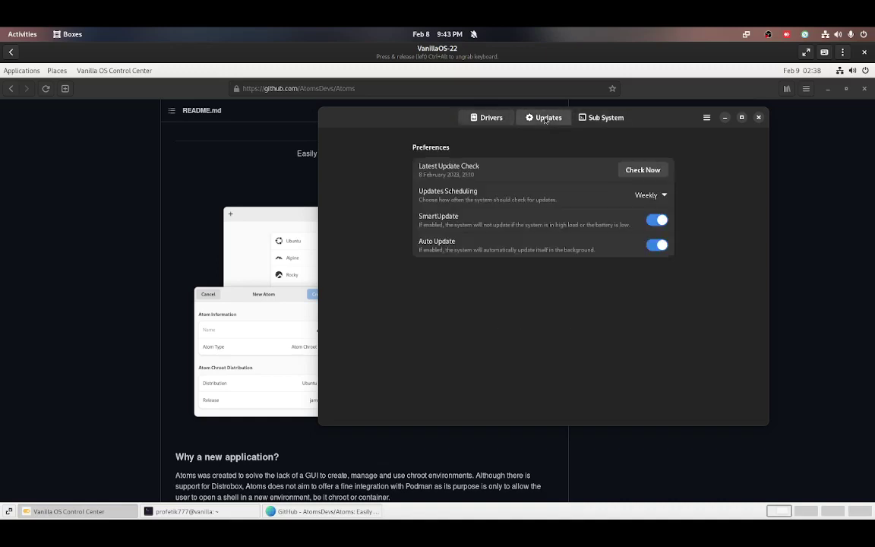
- Start a system update check but cancel its authentication, and close the Control Center
click(643, 169)
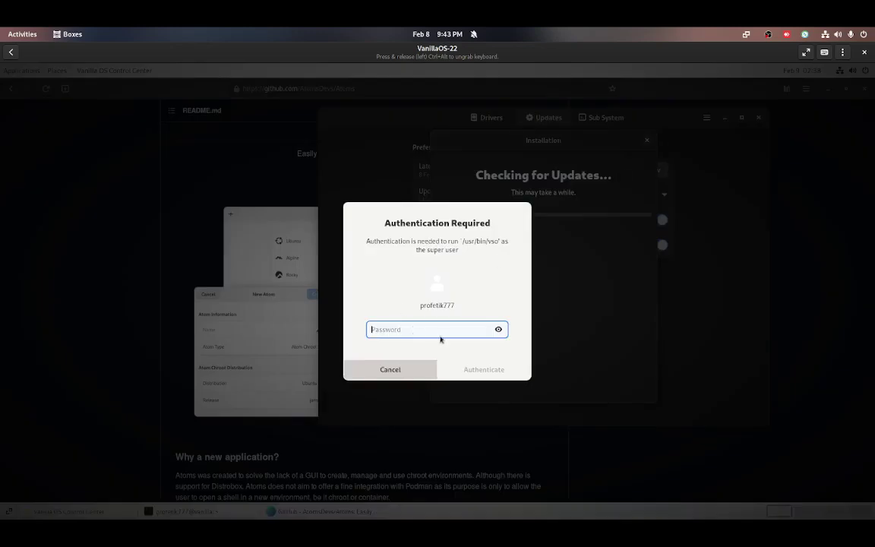
click(411, 380)
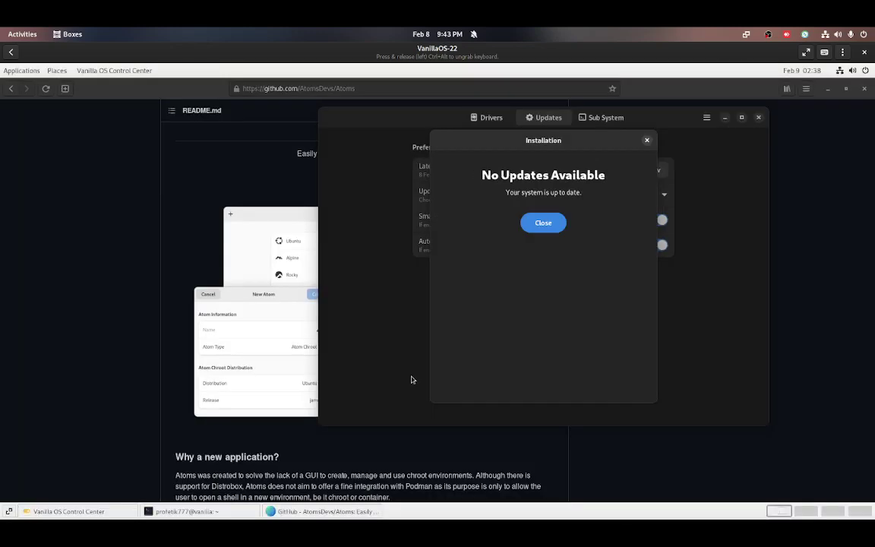
click(550, 227)
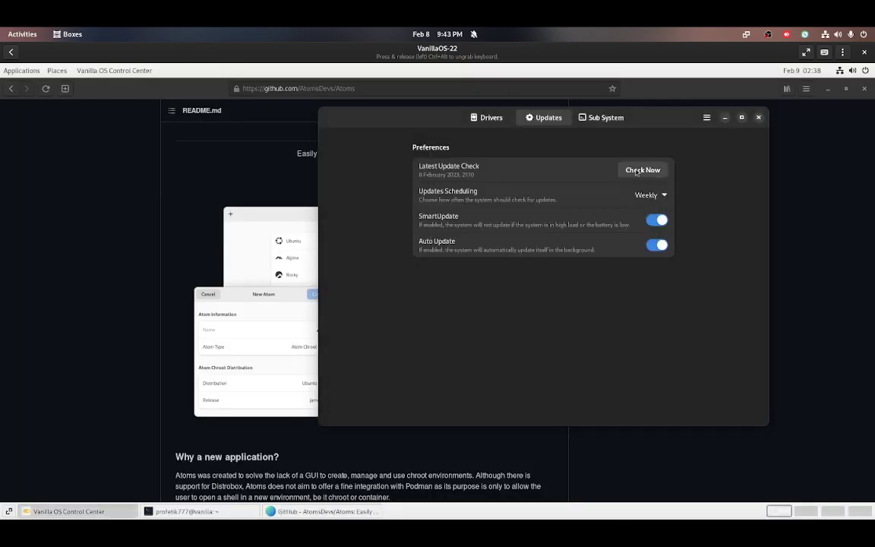
click(758, 117)
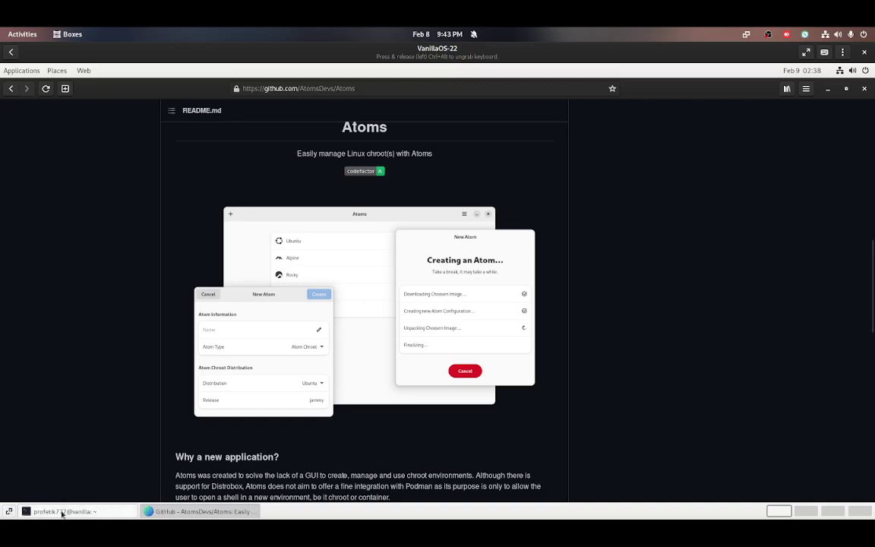
- Switch to the Console and try to run "neofetch" in the tab used for the package installation
click(64, 512)
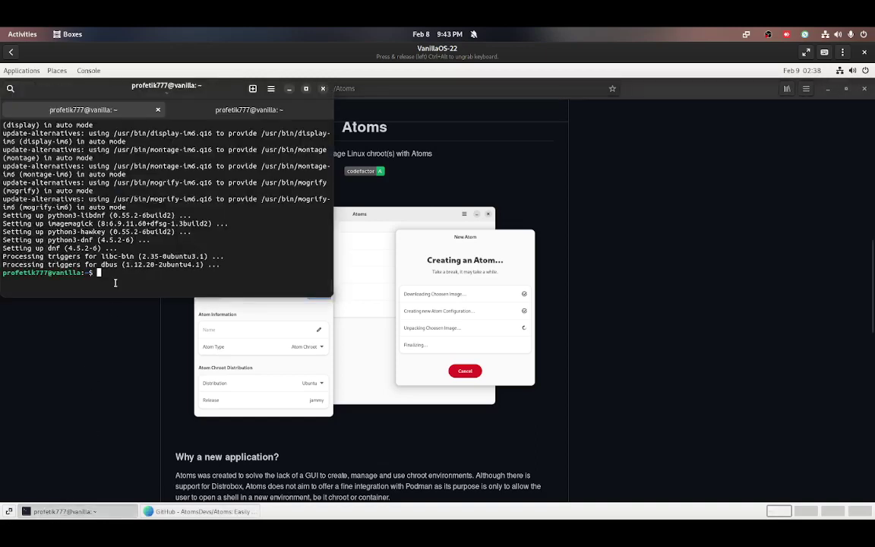
text(neofetch)
key(Return)
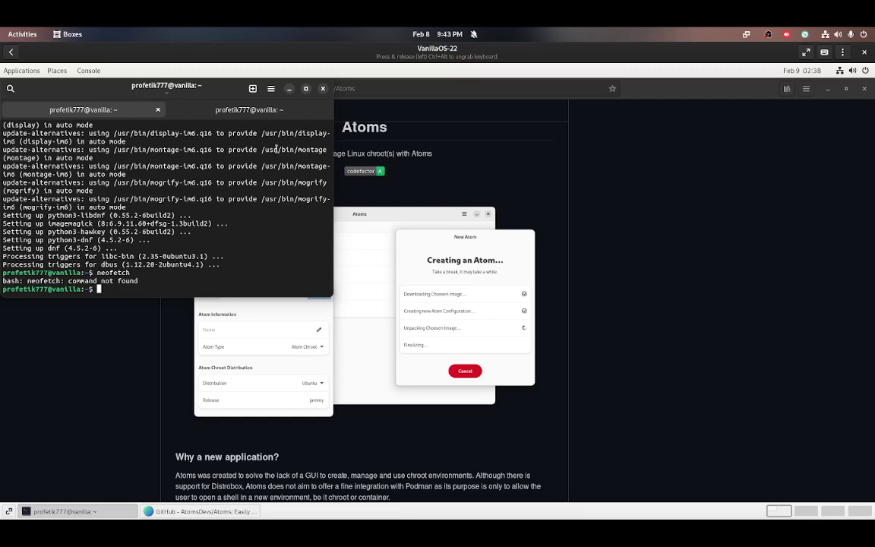
- Close the Console window, and un-maximize and close the browser window showing the Atoms repository
click(323, 89)
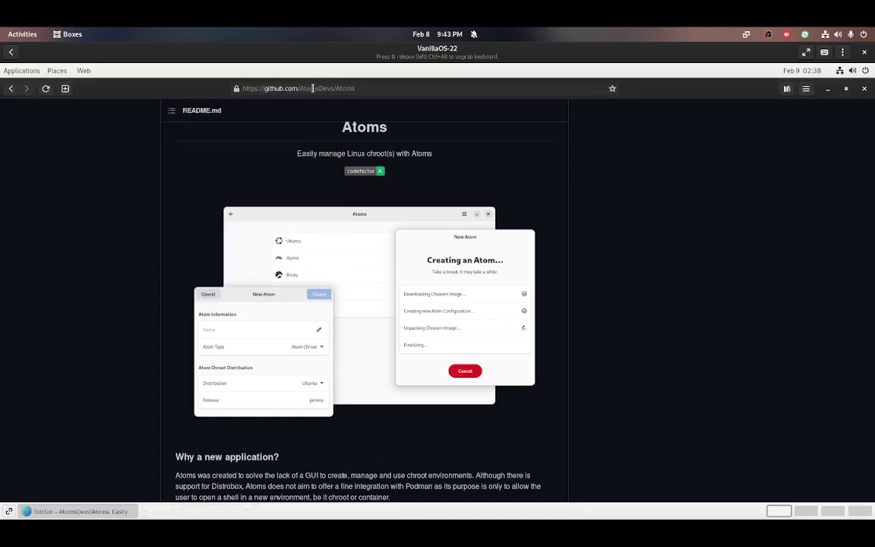
double_click(376, 90)
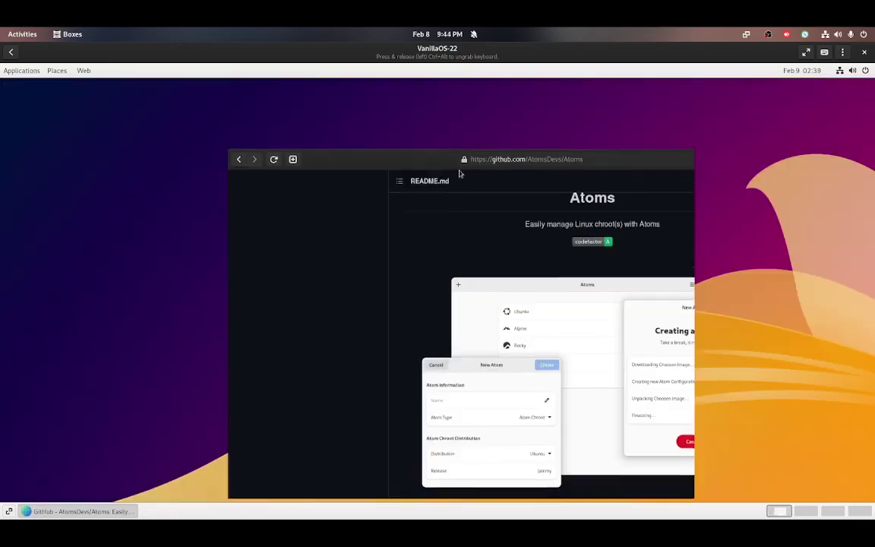
drag(584, 161, 475, 124)
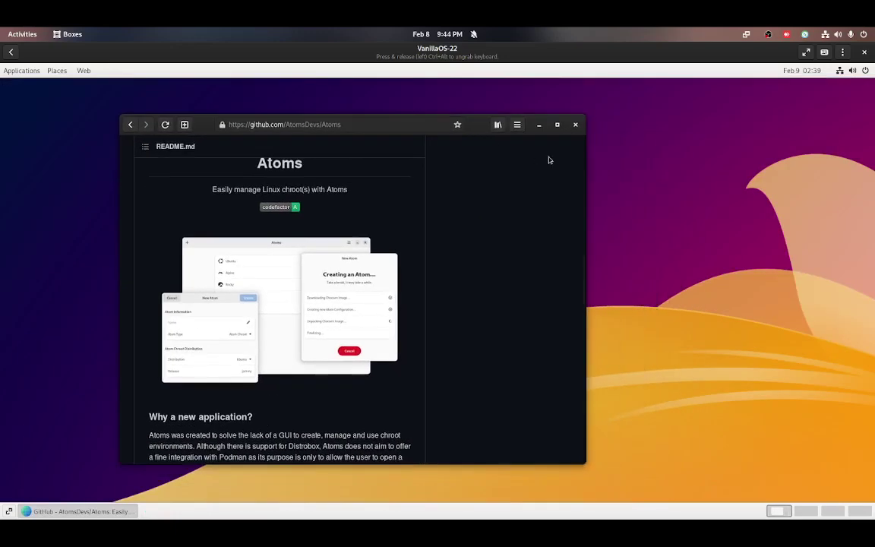
click(575, 125)
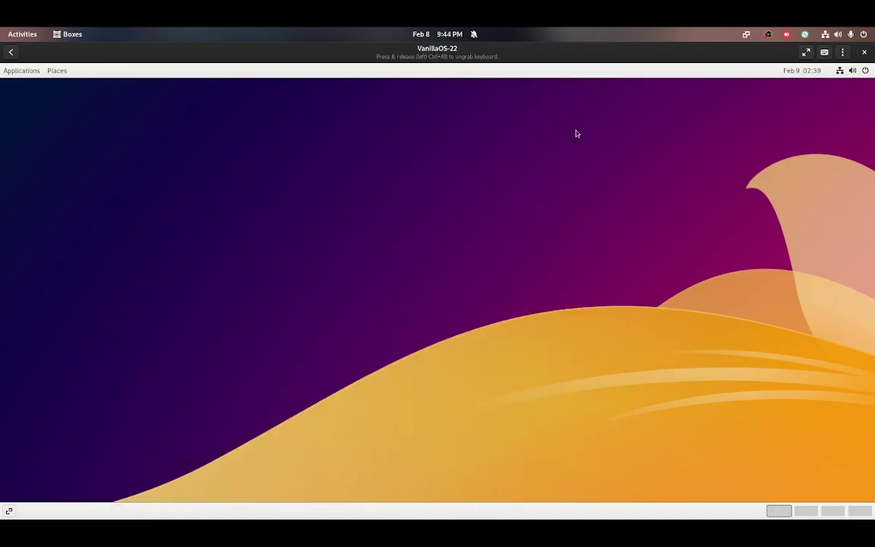
- Change the desktop background to the dark red wavy wallpaper in the Appearance settings, and close Settings
right_click(518, 151)
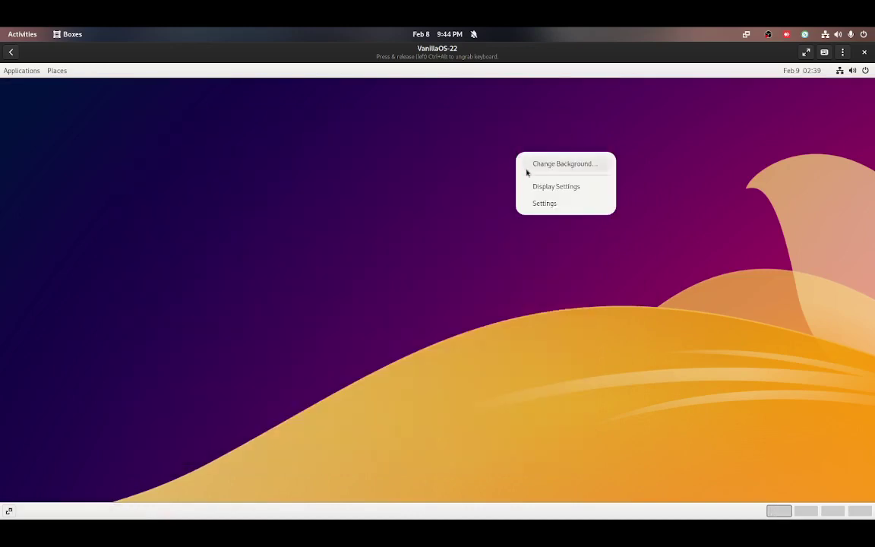
click(526, 165)
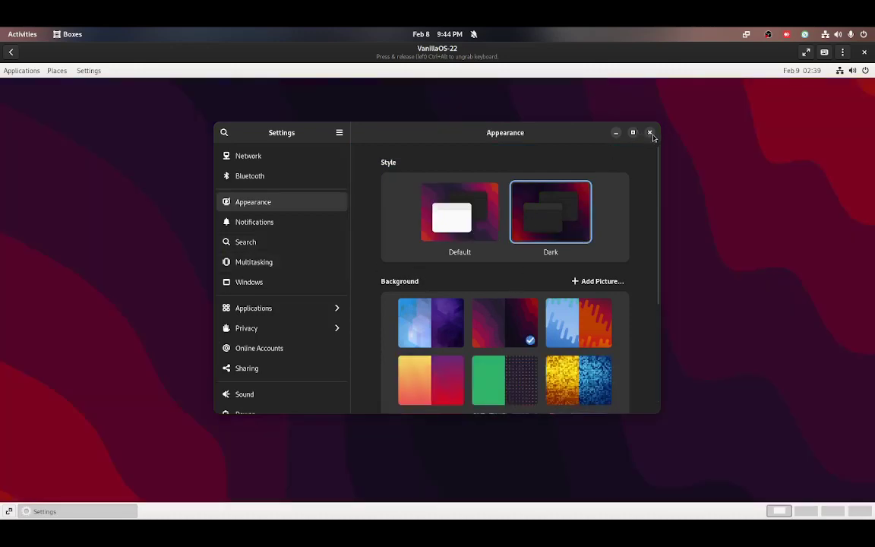
click(650, 133)
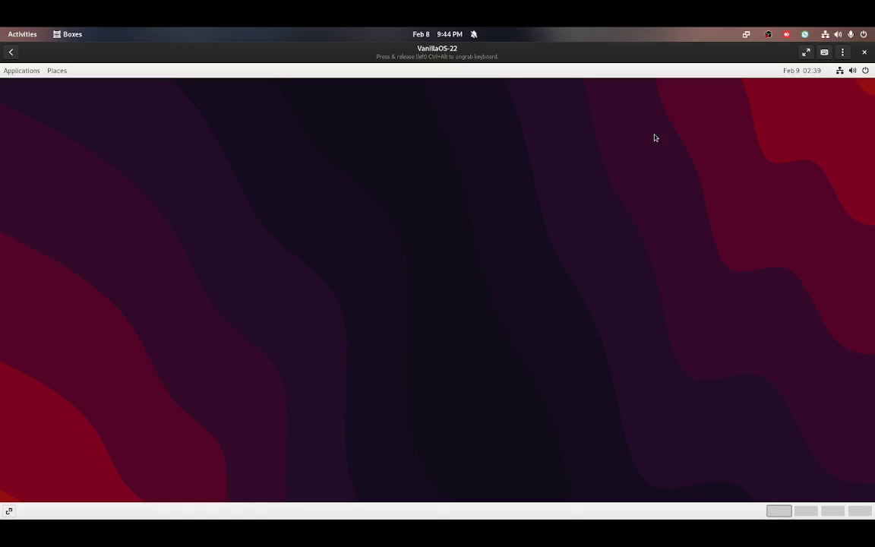
click(38, 72)
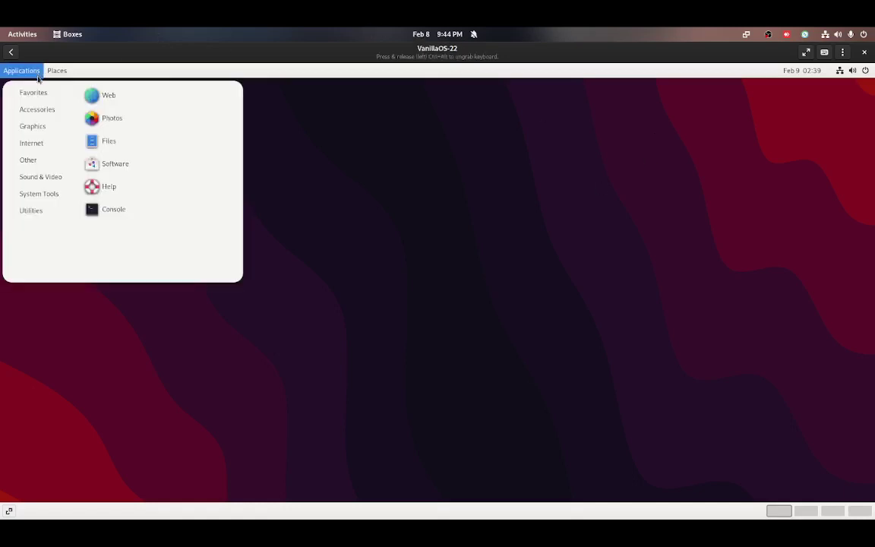
mouse_move(40, 151)
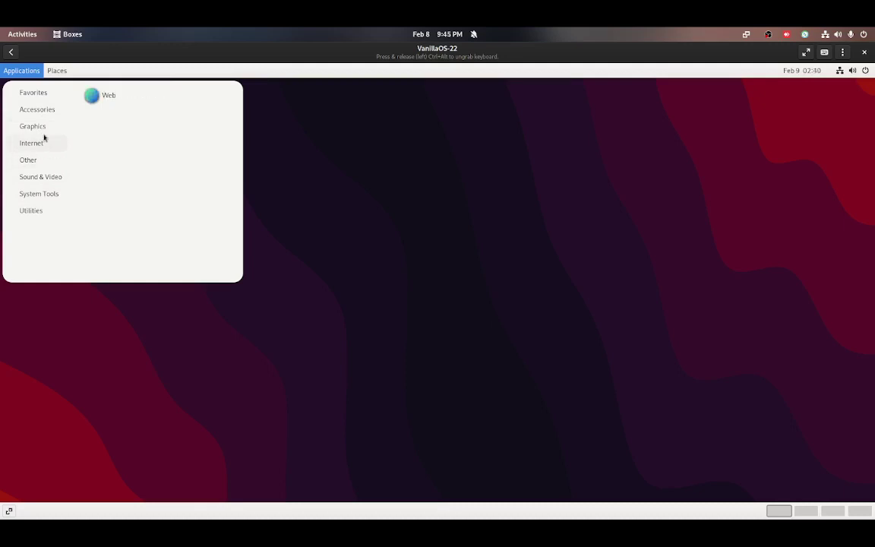
mouse_move(45, 118)
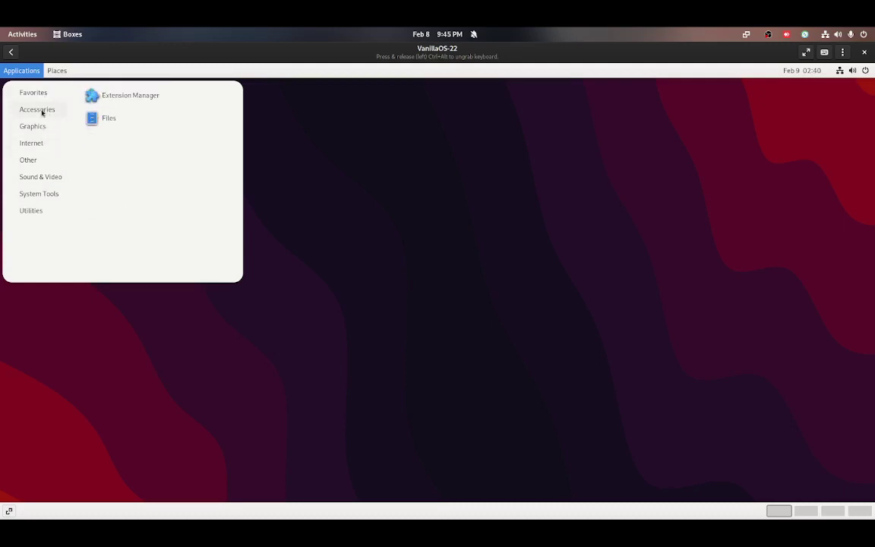
click(432, 273)
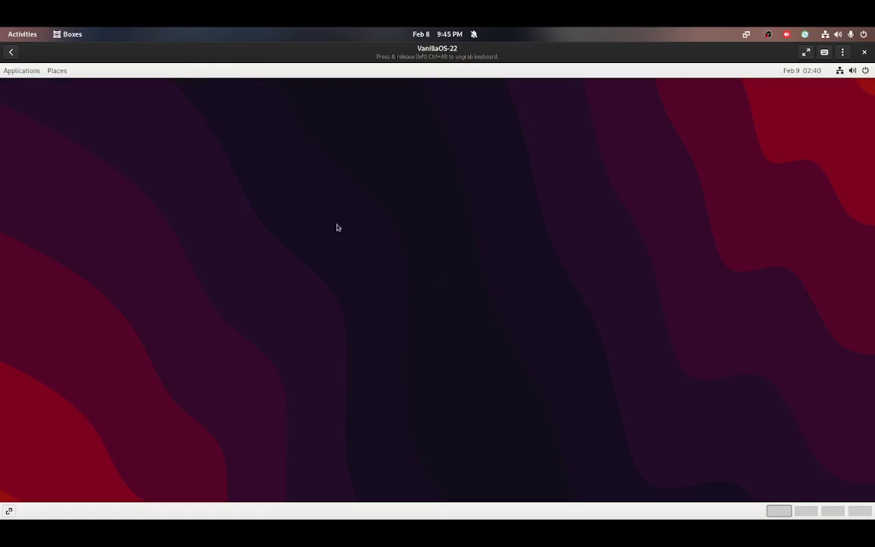
- Open the Vanilla OS Control Center and look over the containers on its Sub System page, repositioning the window on the desktop
click(22, 70)
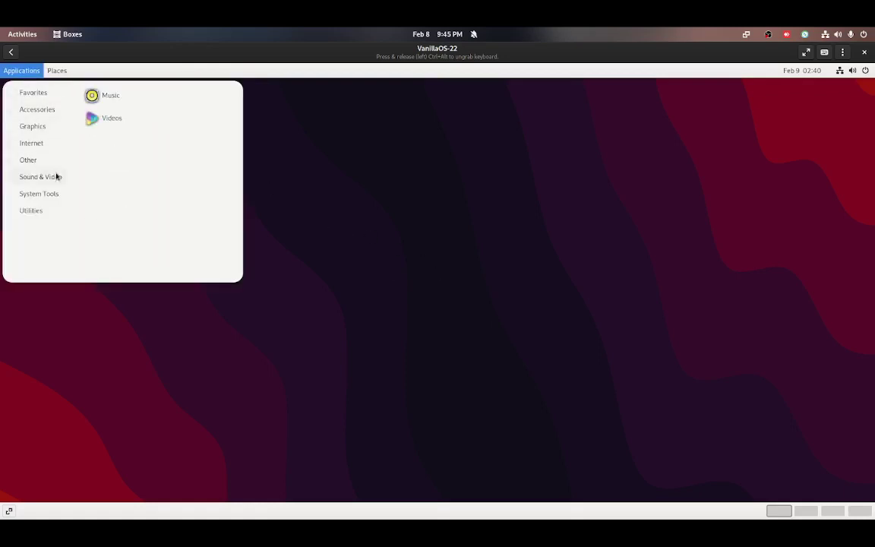
click(126, 96)
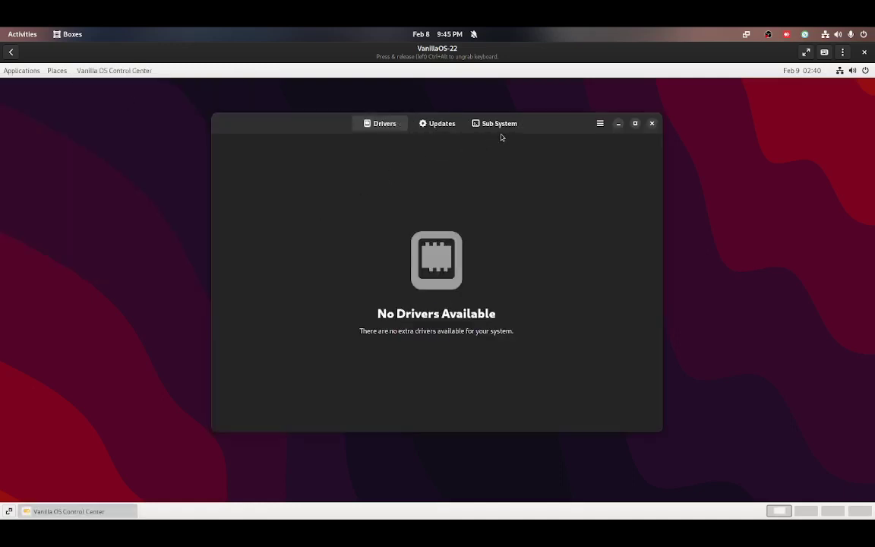
click(501, 129)
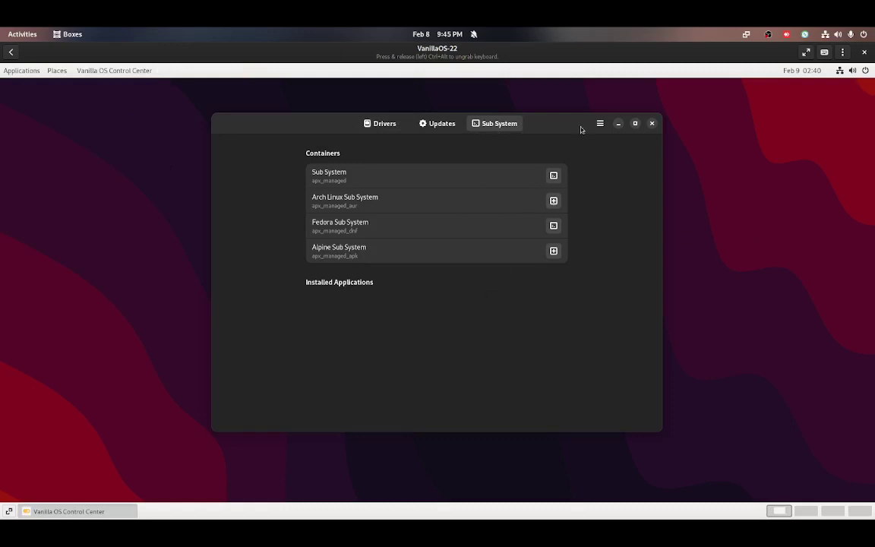
drag(560, 123, 418, 137)
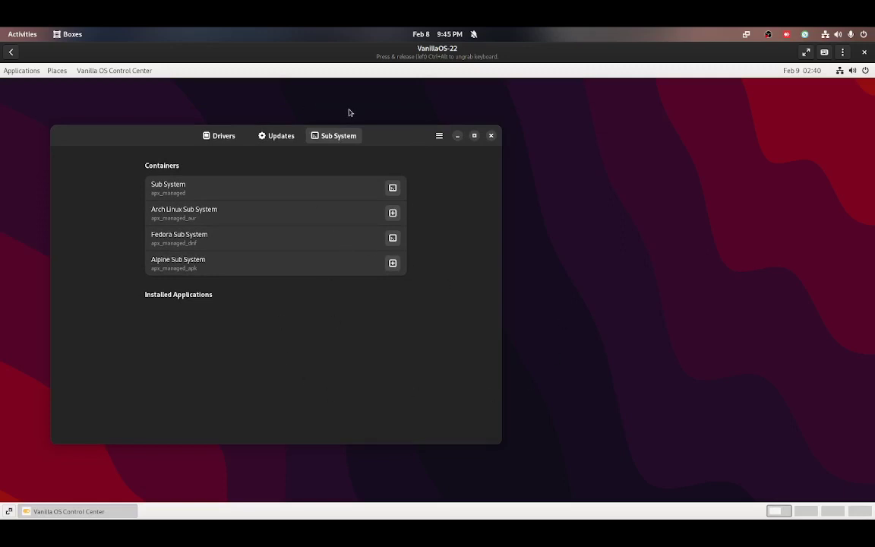
drag(407, 137, 488, 113)
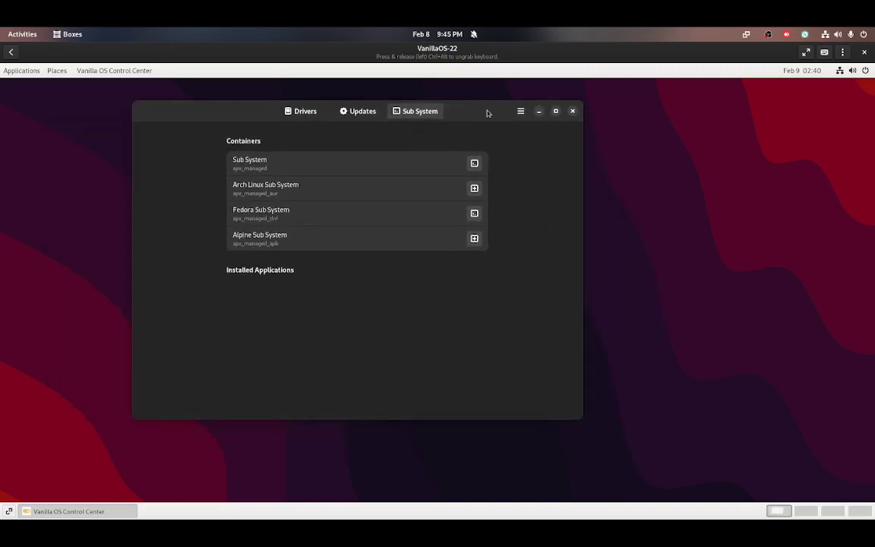